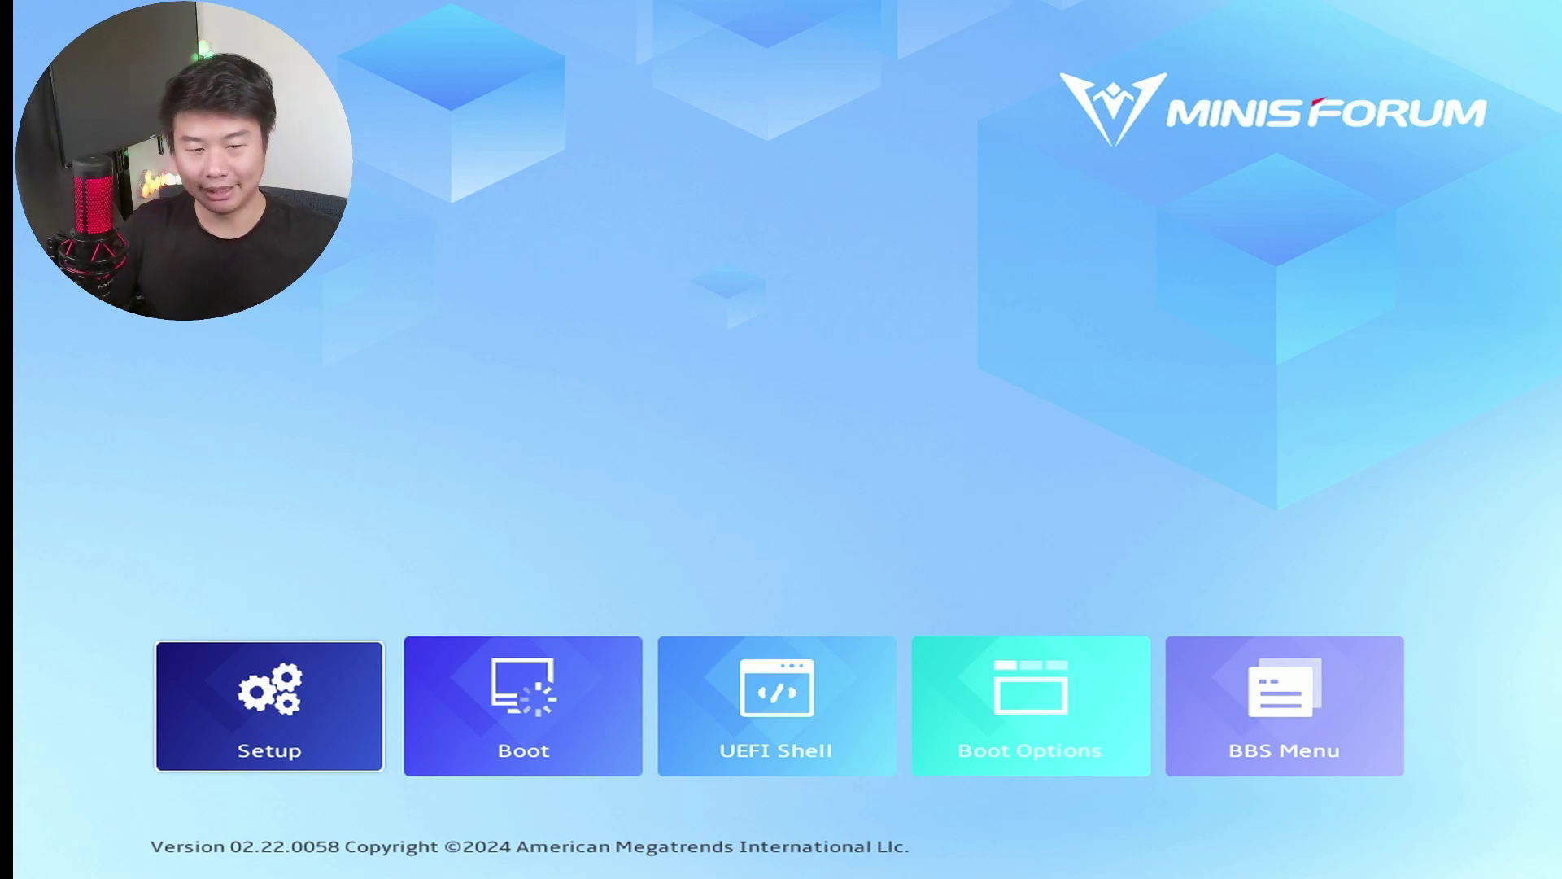
- Enter Setup from the front-page tiles to reach the Main page showing BIOS 1.22 and i9-13900H
key(Right)
key(Left)
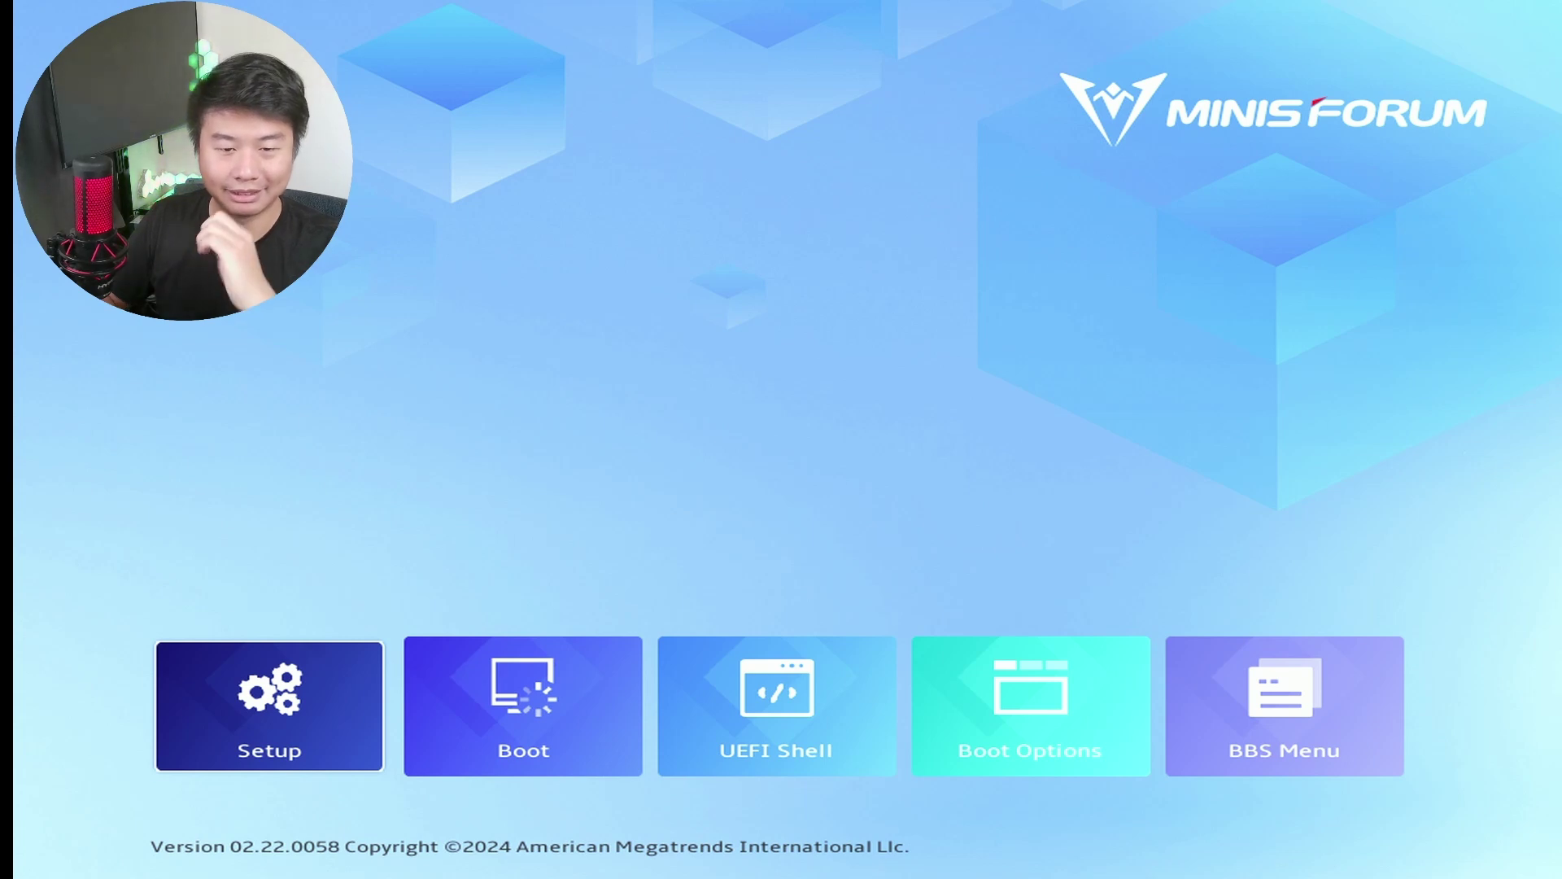
key(Right)
key(Right)
key(Right)
key(Left)
key(Left)
key(Left)
key(Right)
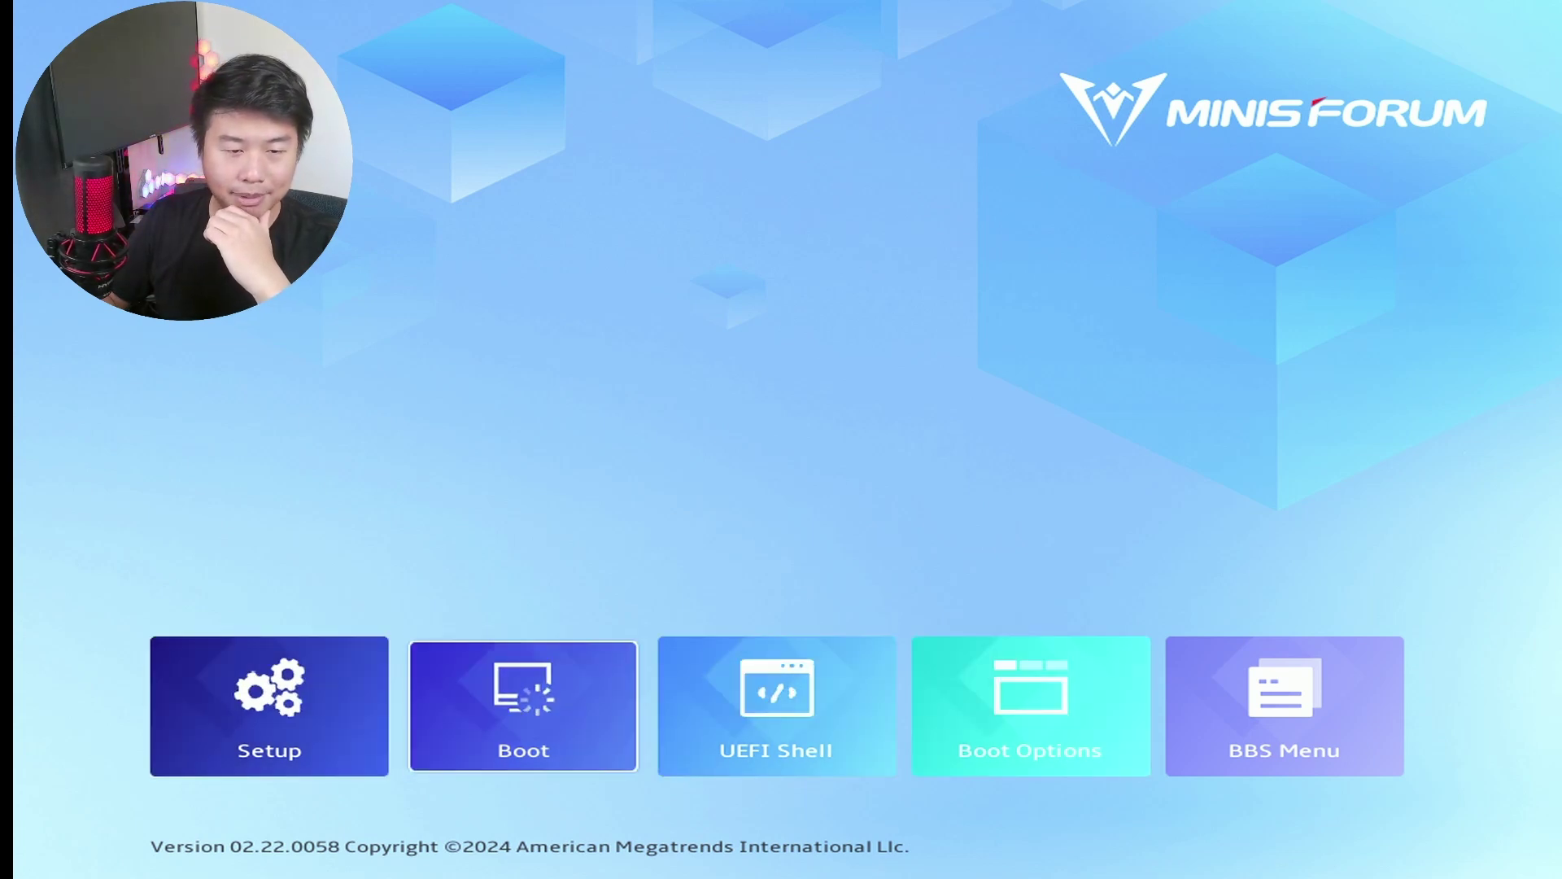
key(Left)
key(Return)
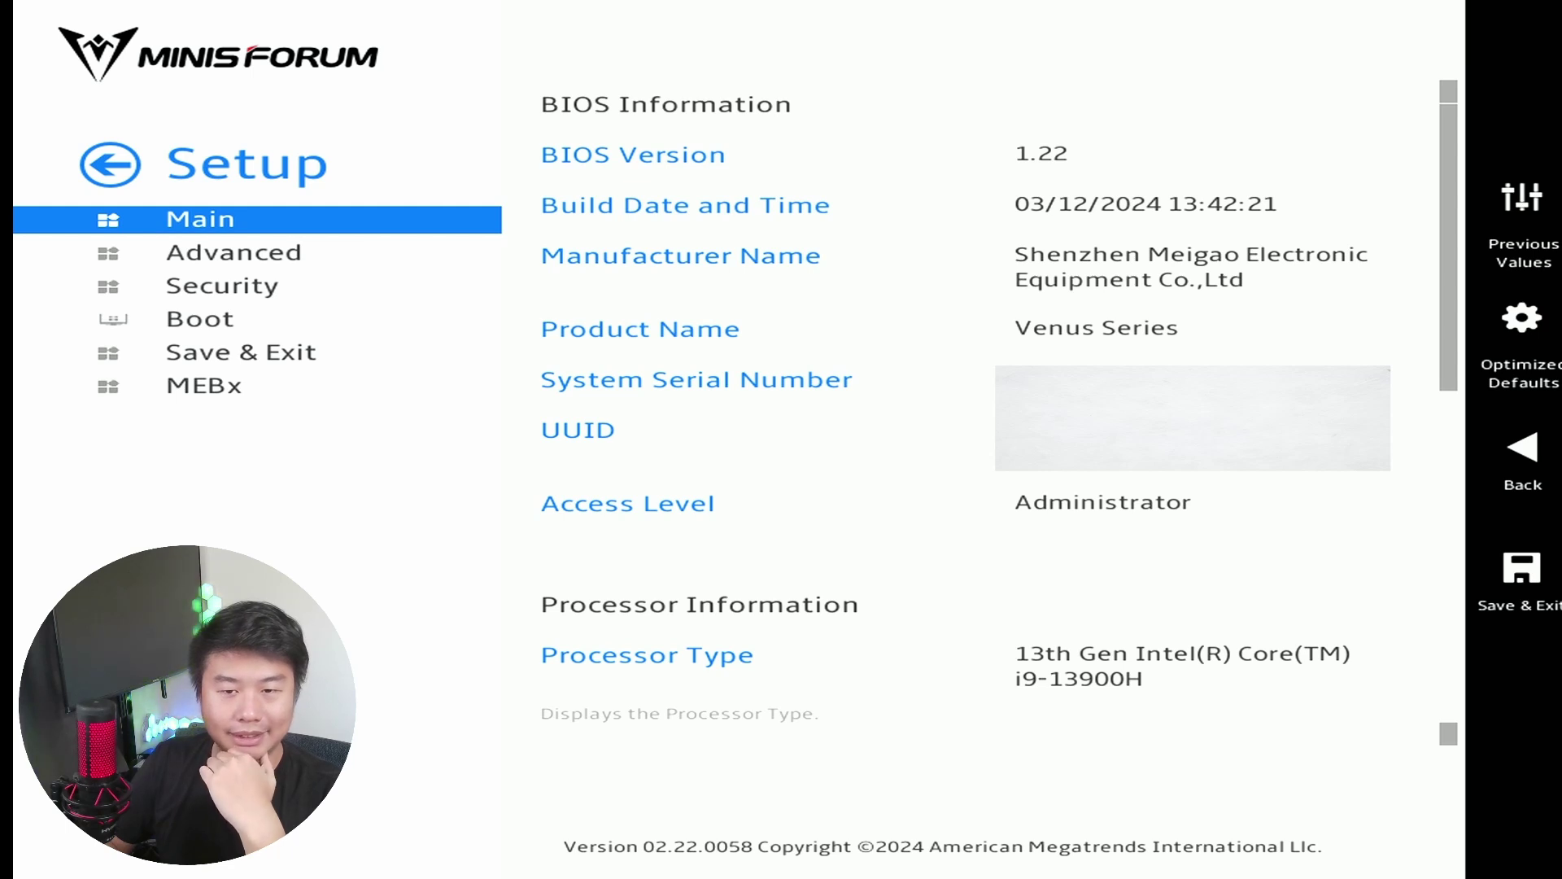
- Check the memory and System Date on the Main page, then go to the Advanced page
scroll(976, 439, down, 8)
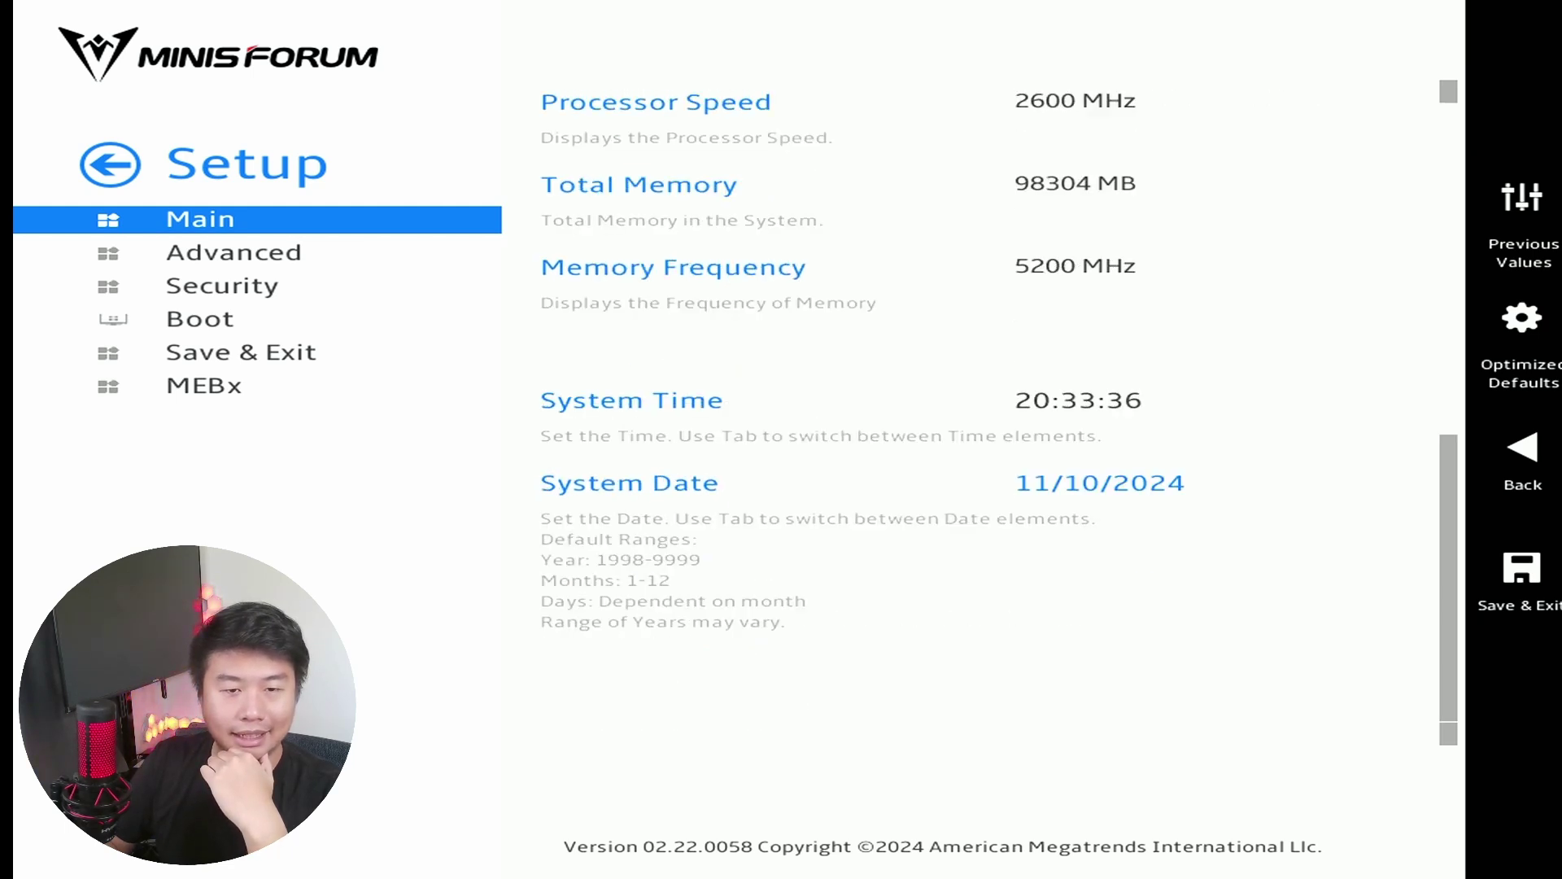
scroll(976, 439, up, 1)
key(Down)
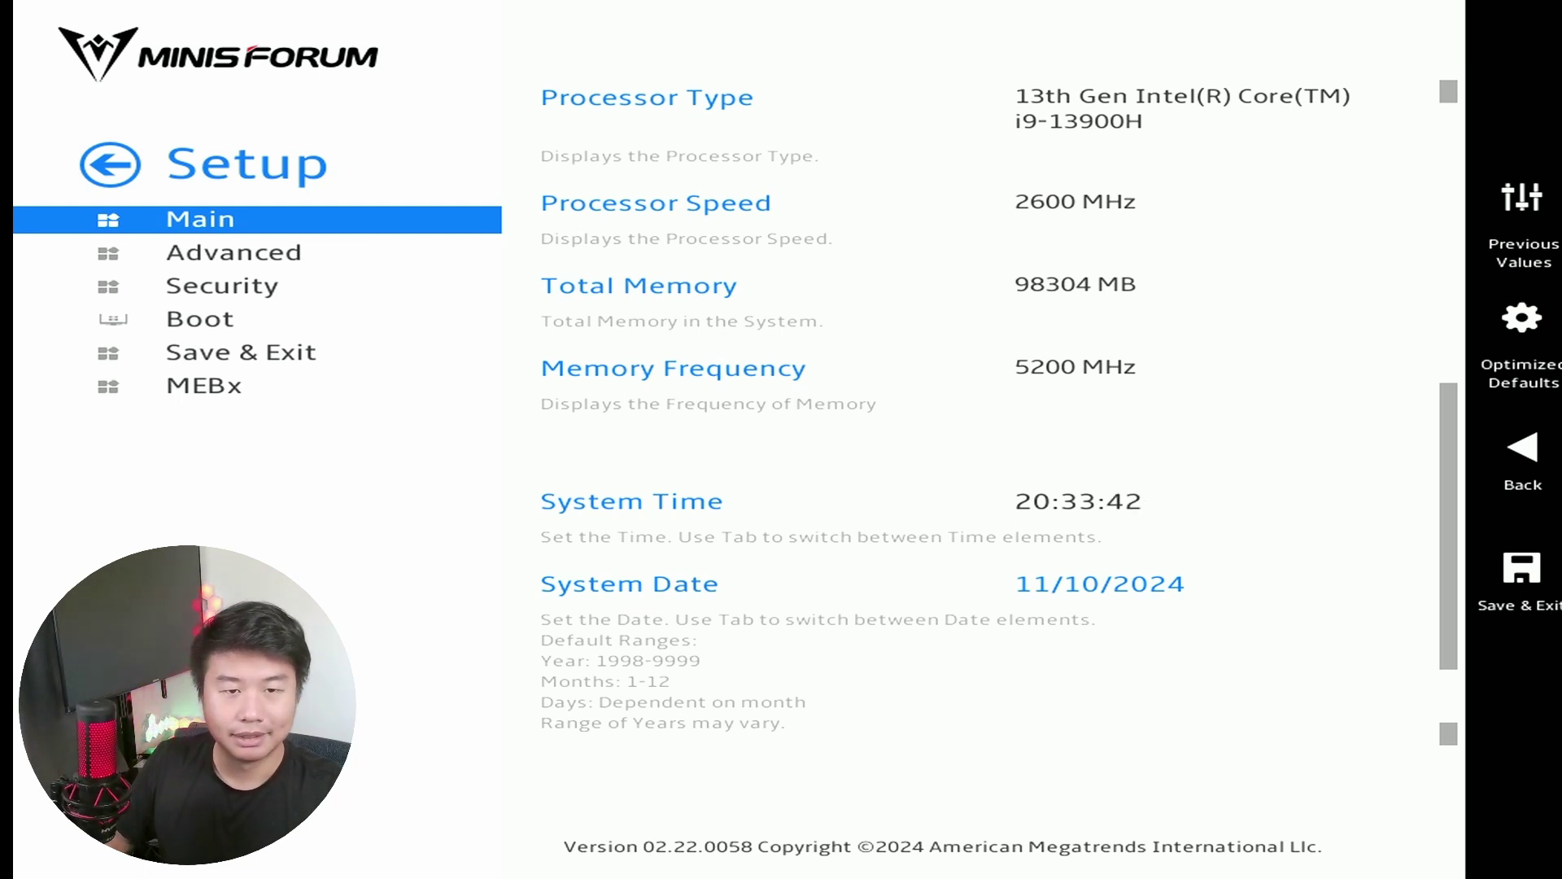
key(Tab)
key(Tab)
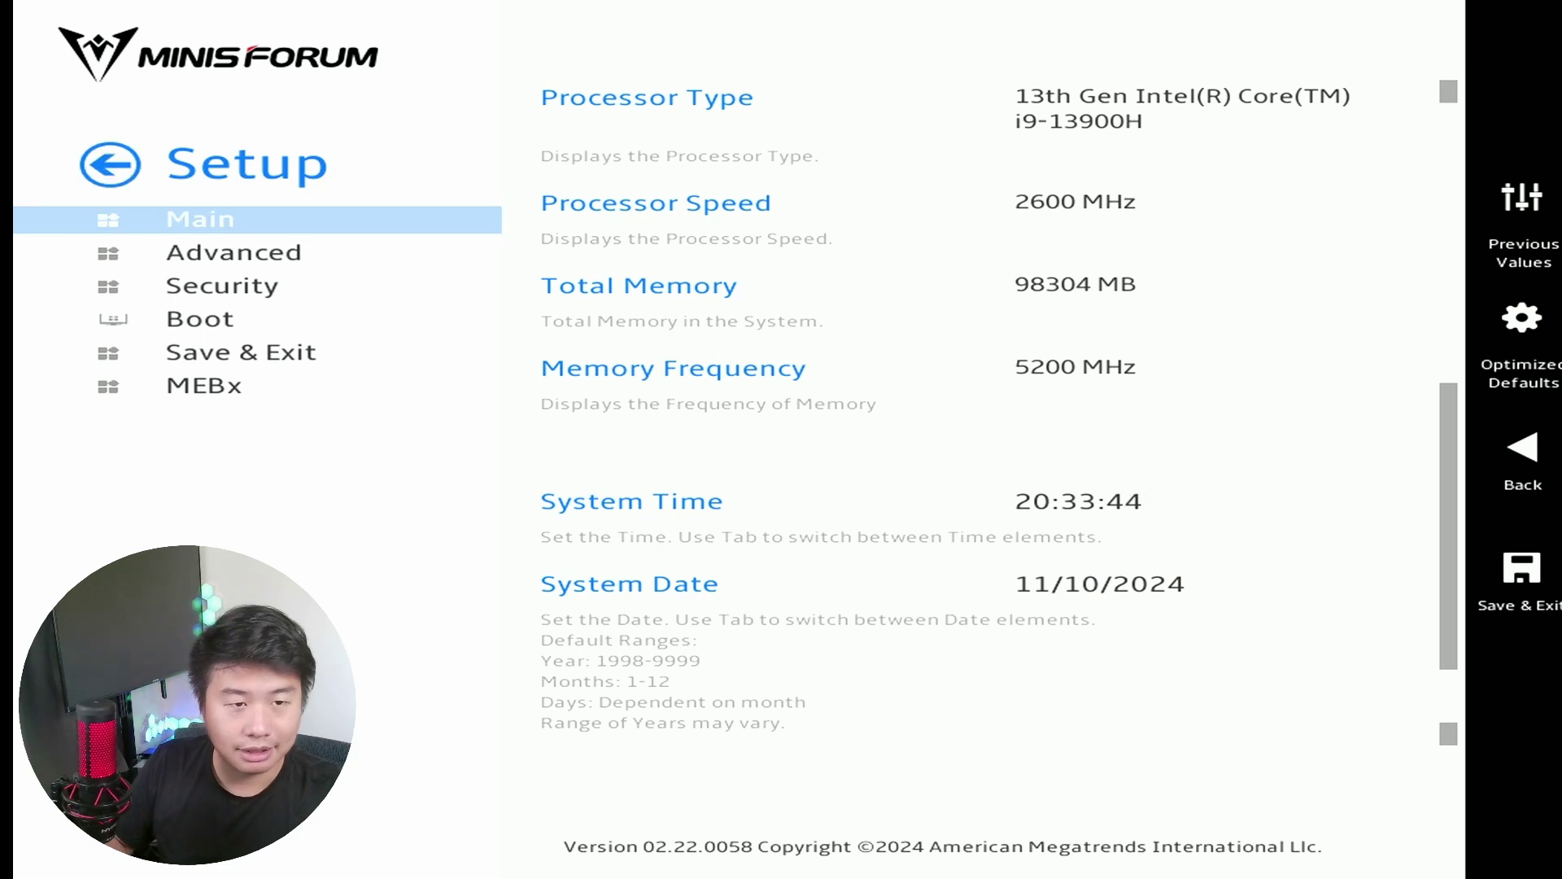
key(Down)
key(Return)
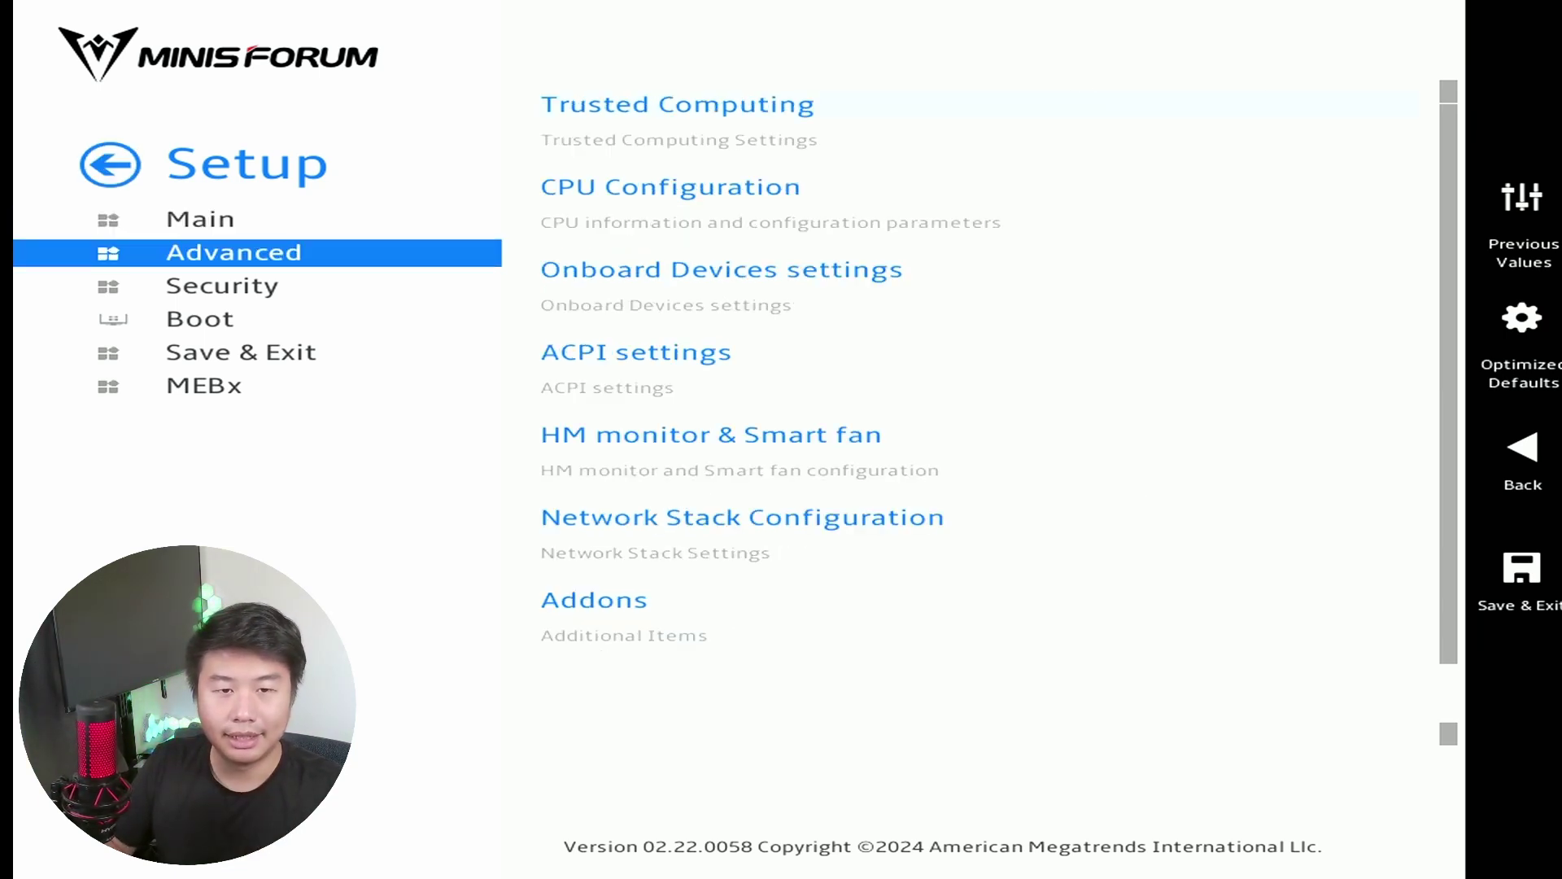
- In Onboard Devices settings, cycle Primary Display through Auto and IGFX and leave it on HG
key(Up)
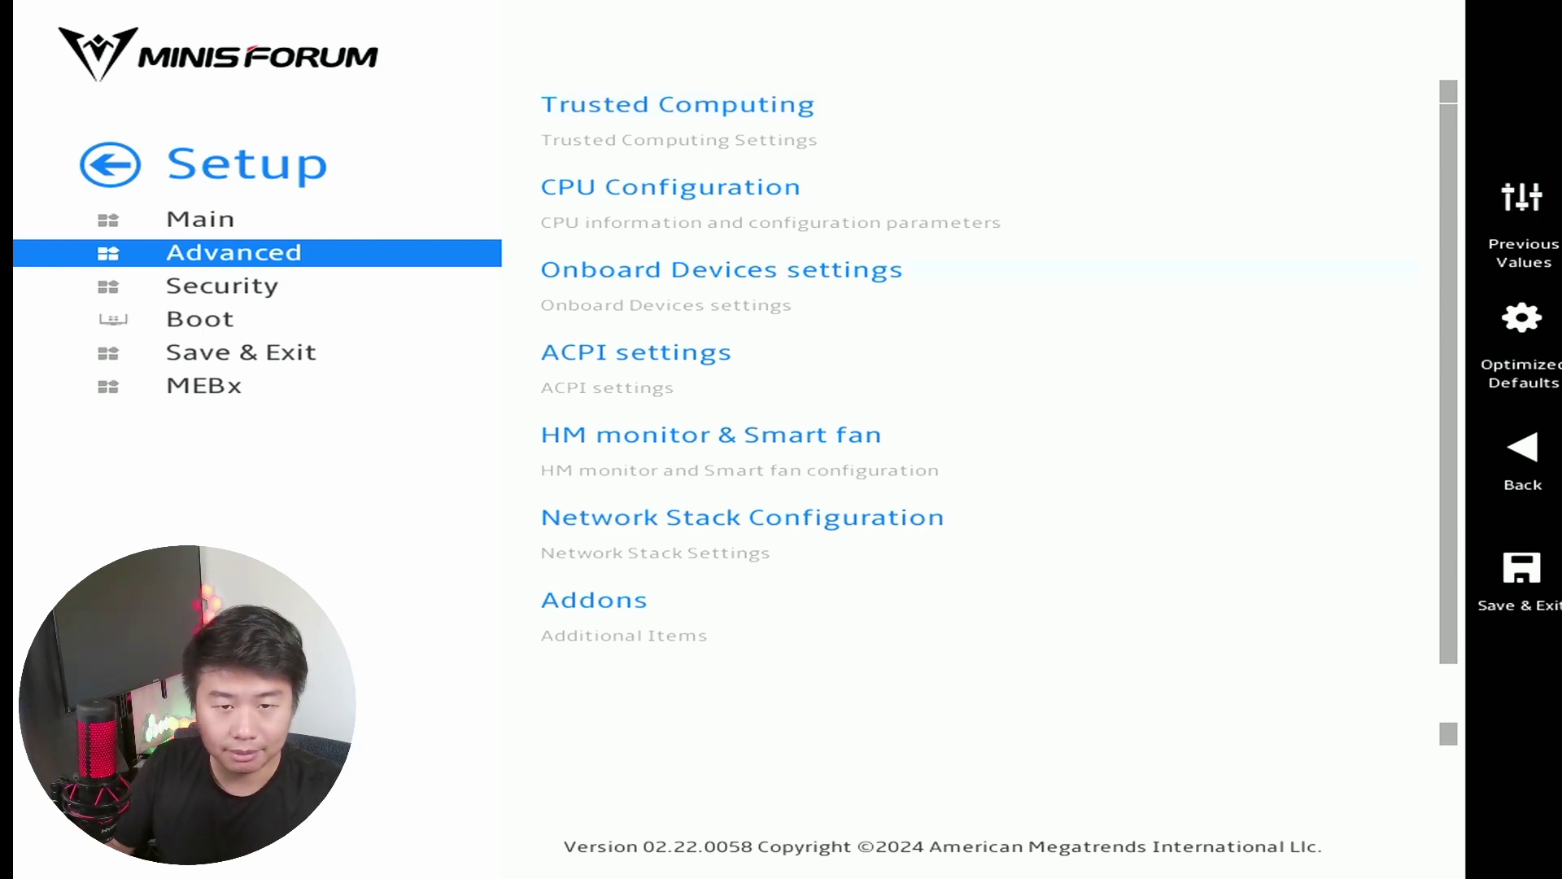
key(Return)
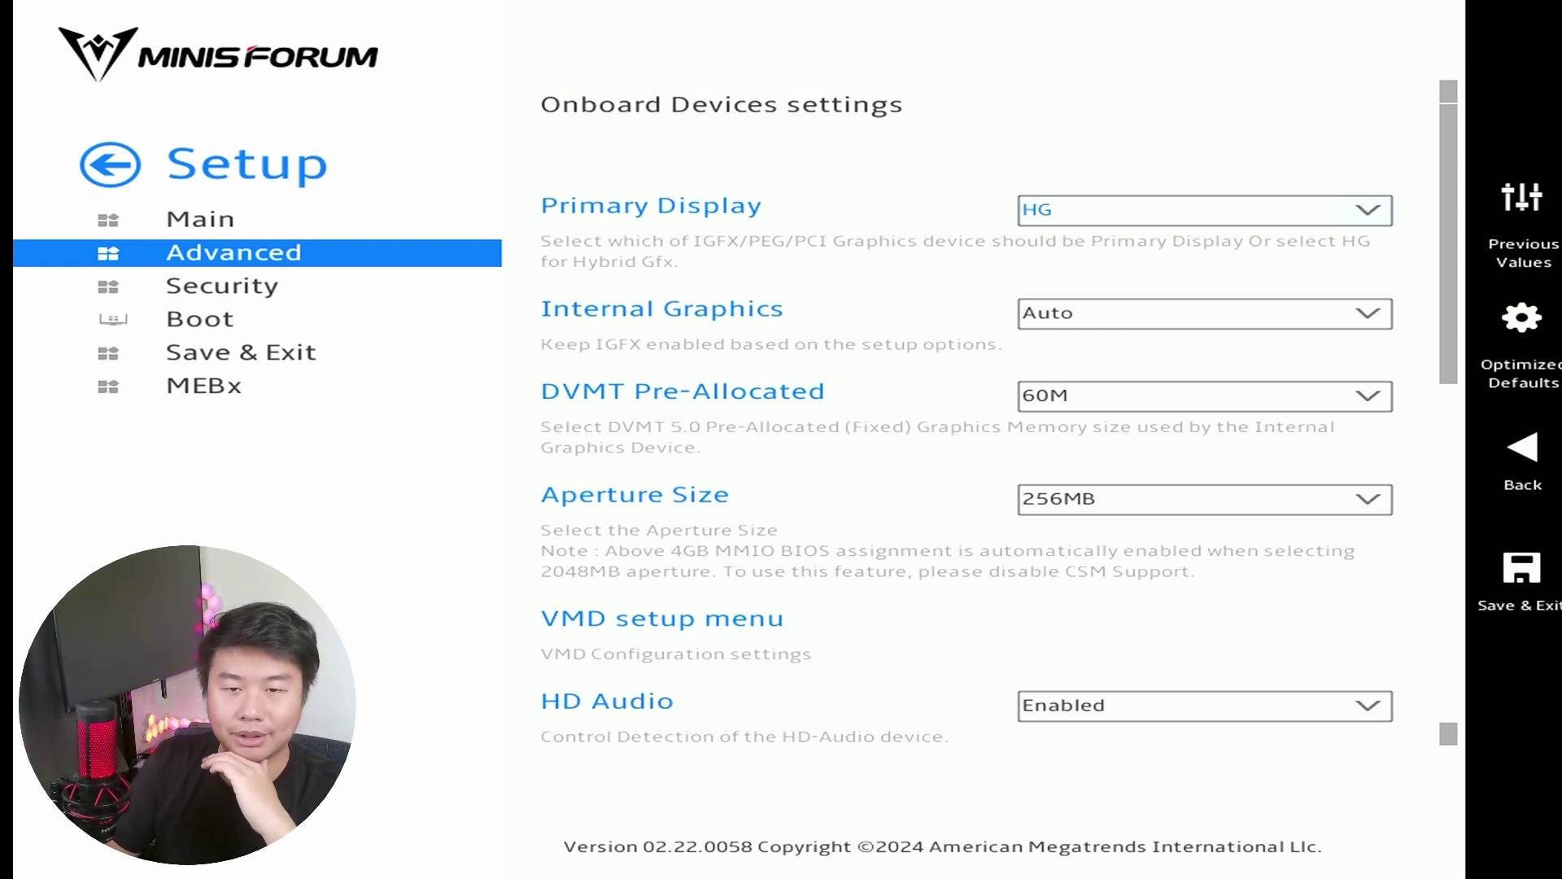
key(plus)
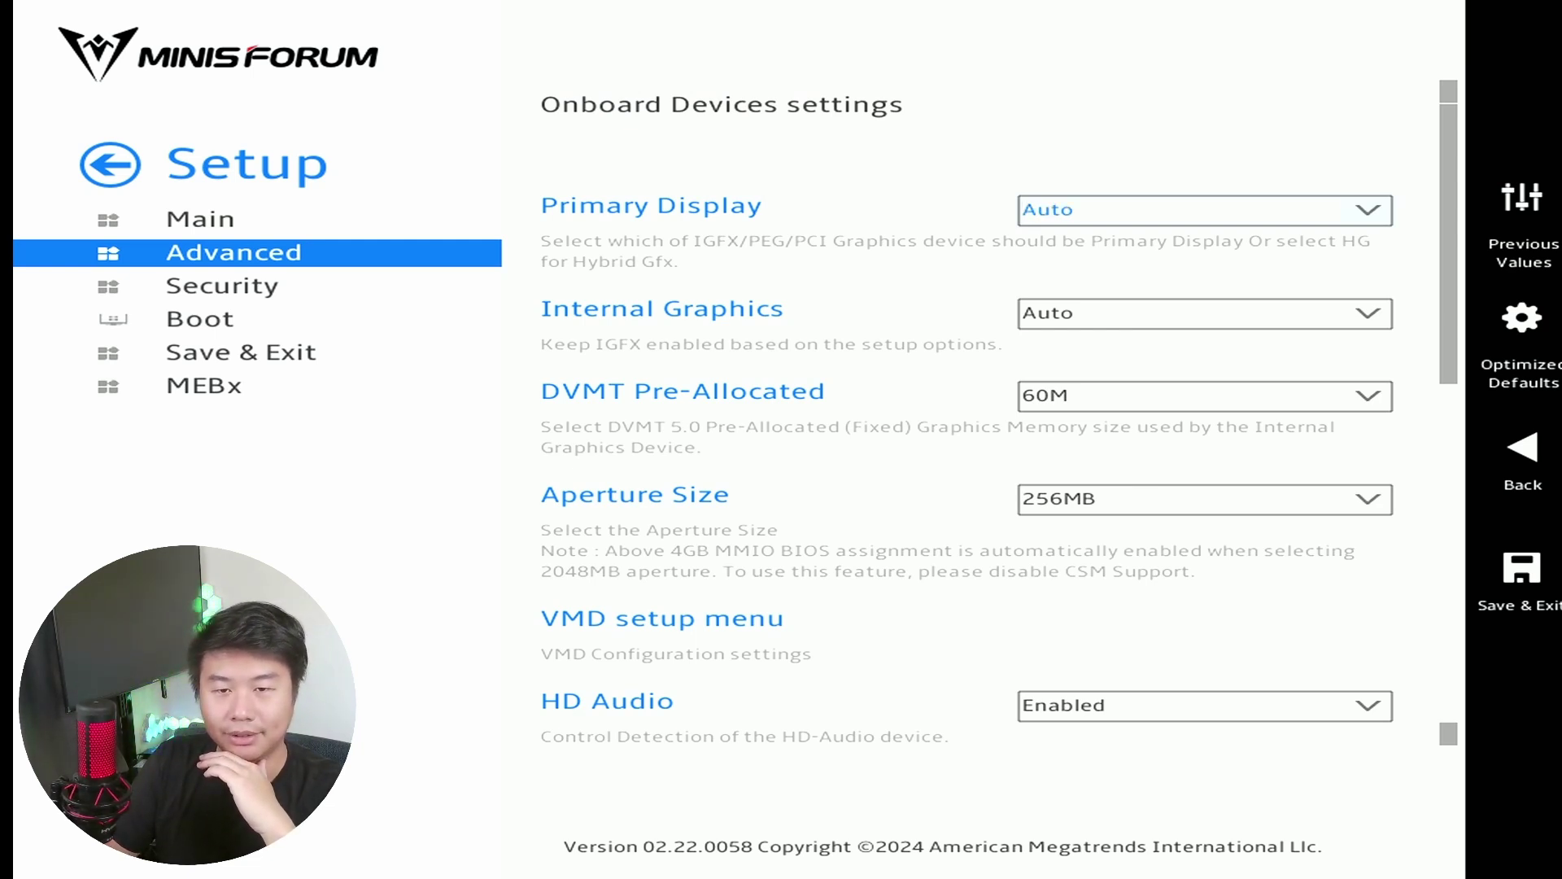
key(plus)
key(Return)
key(Up)
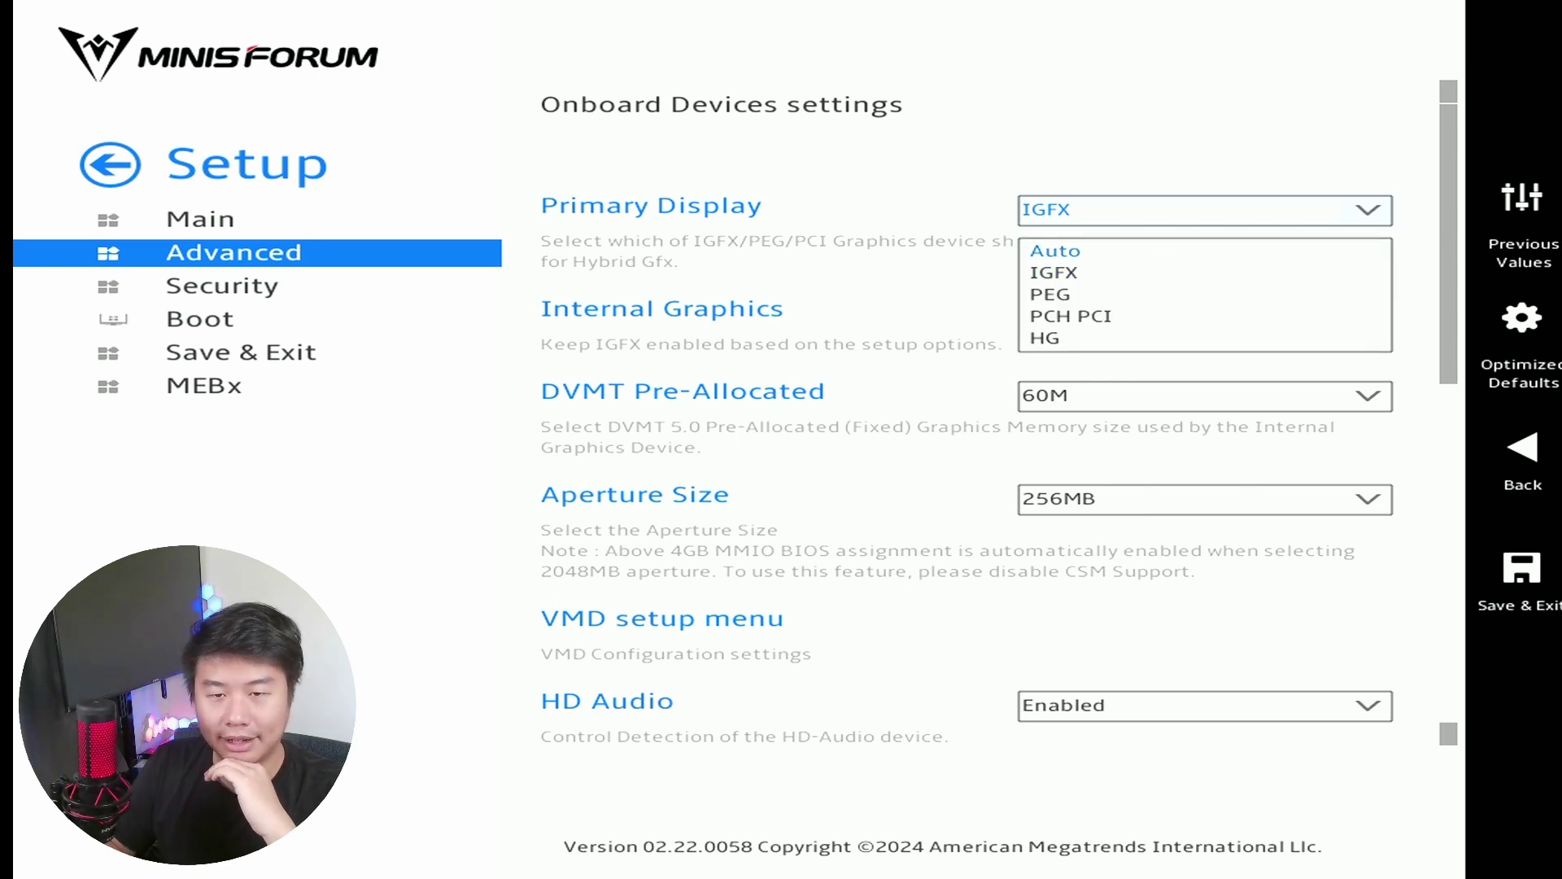
key(Down)
key(Down)
key(Down)
key(Down)
key(Return)
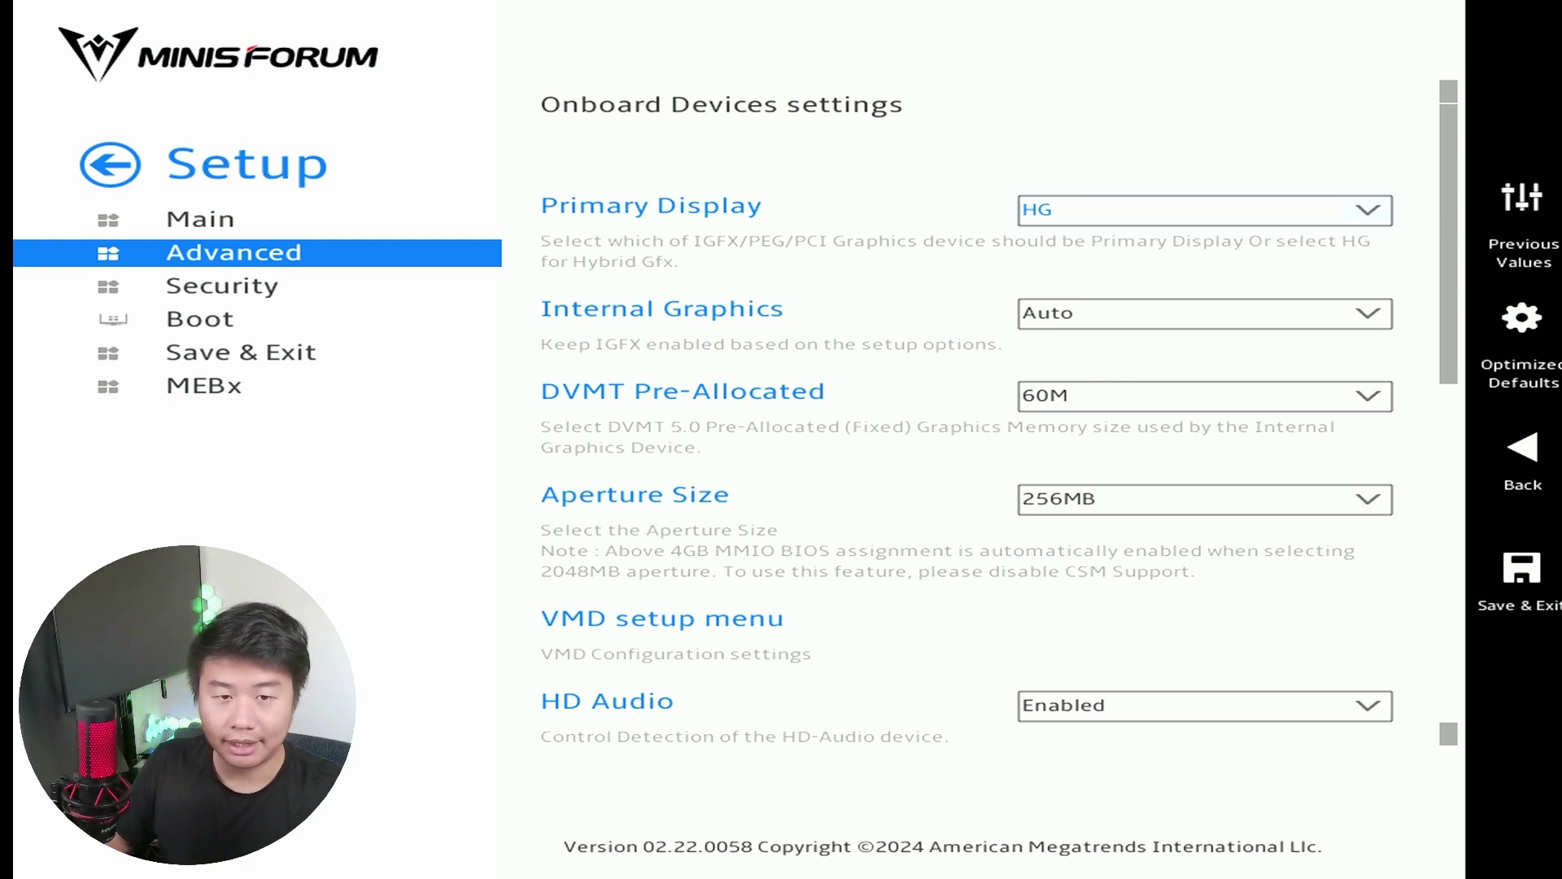
key(Down)
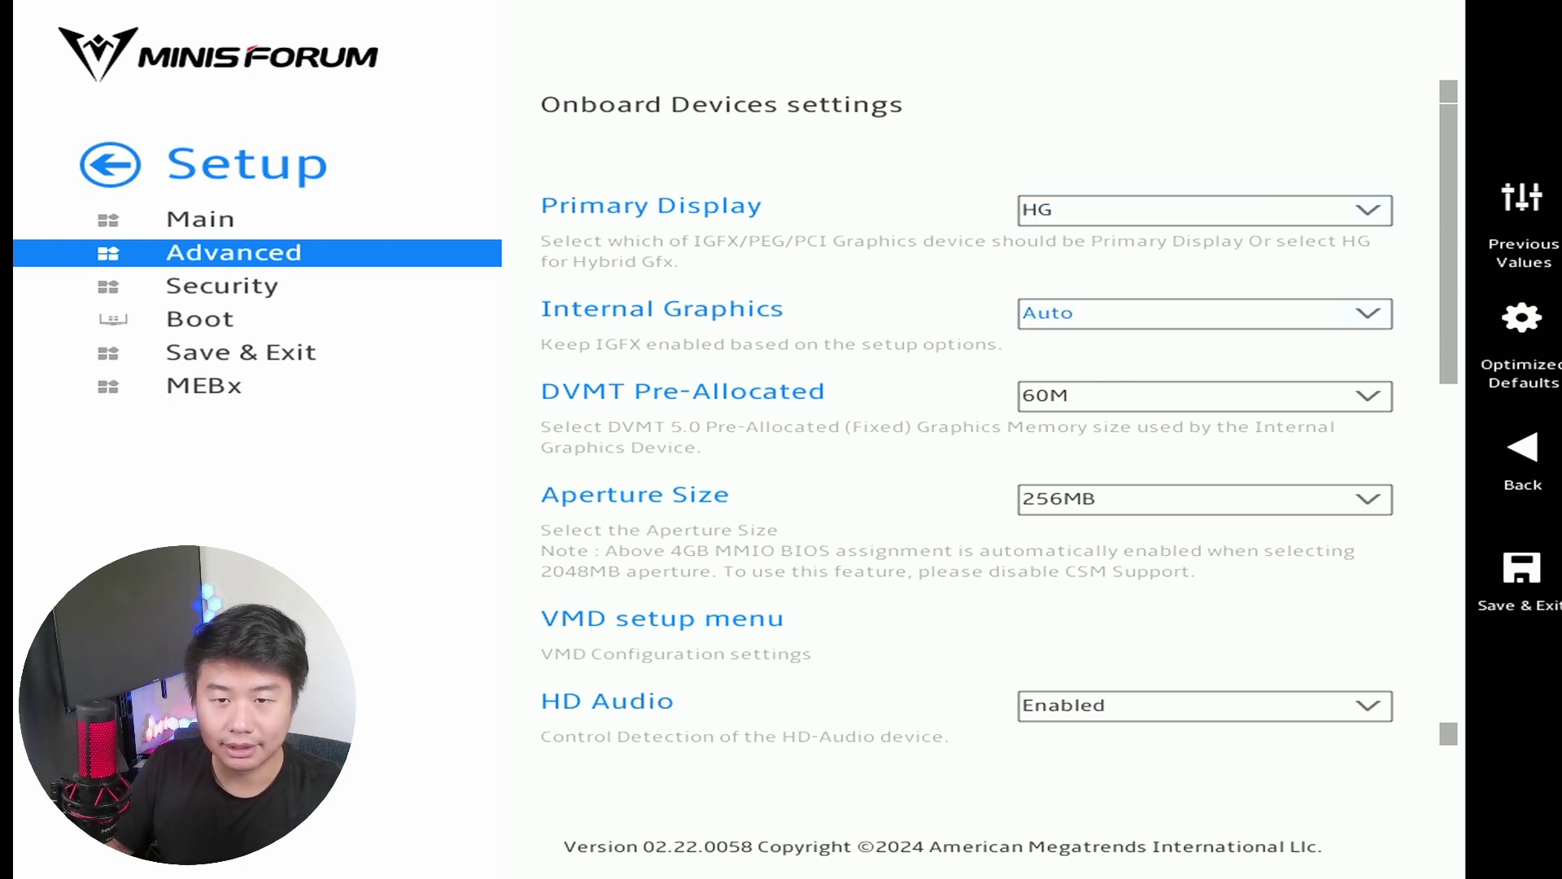
key(Down)
key(Down)
key(Down)
key(Down)
key(Down)
key(Down)
key(Down)
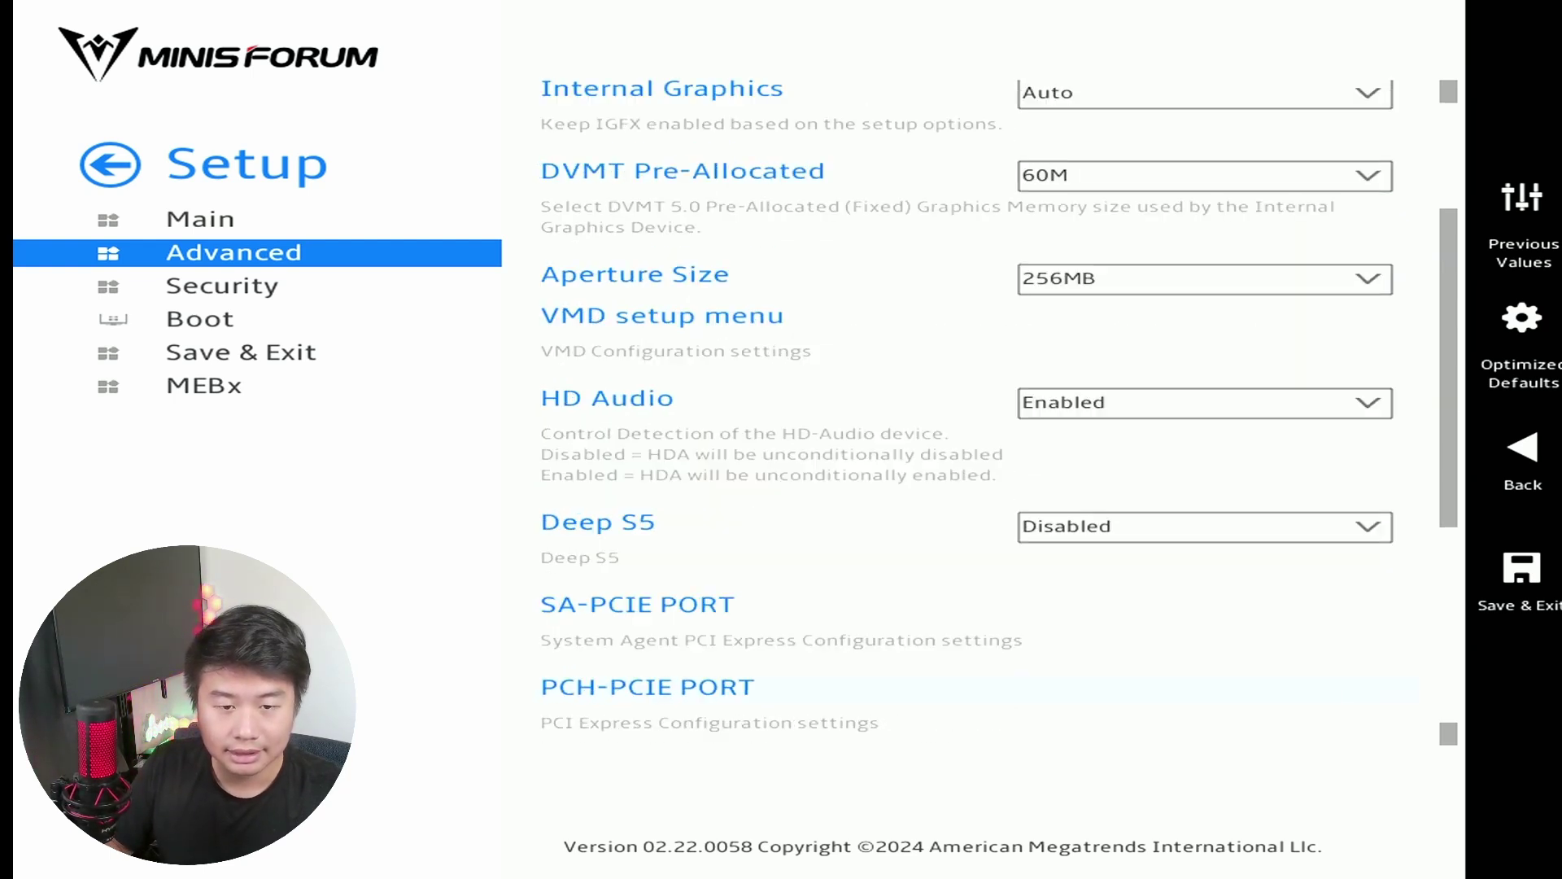
key(Down)
key(Down)
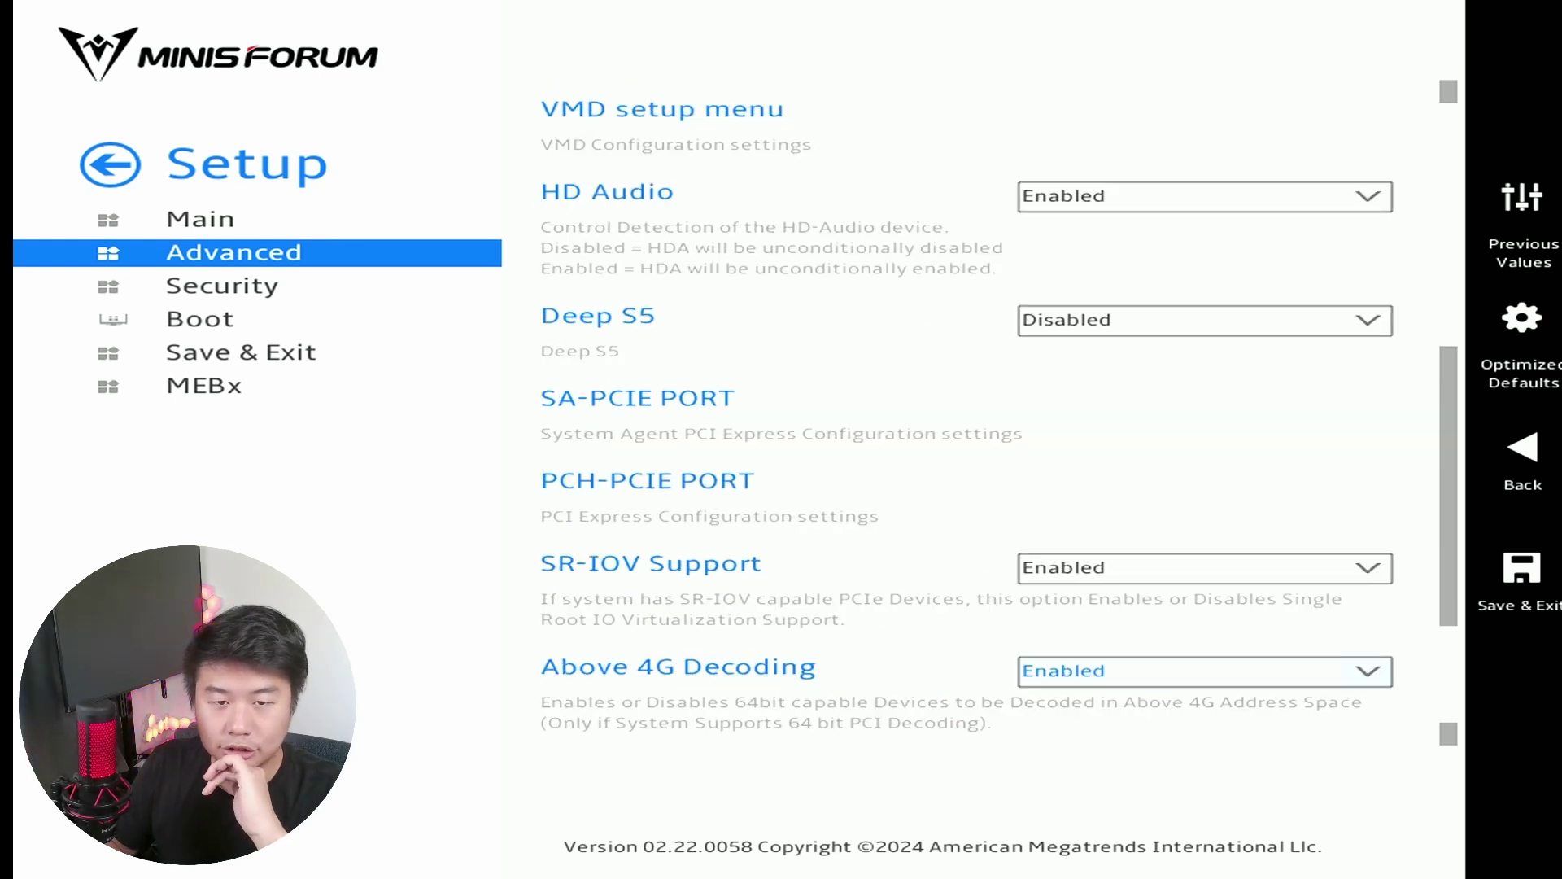
key(Down)
key(Down)
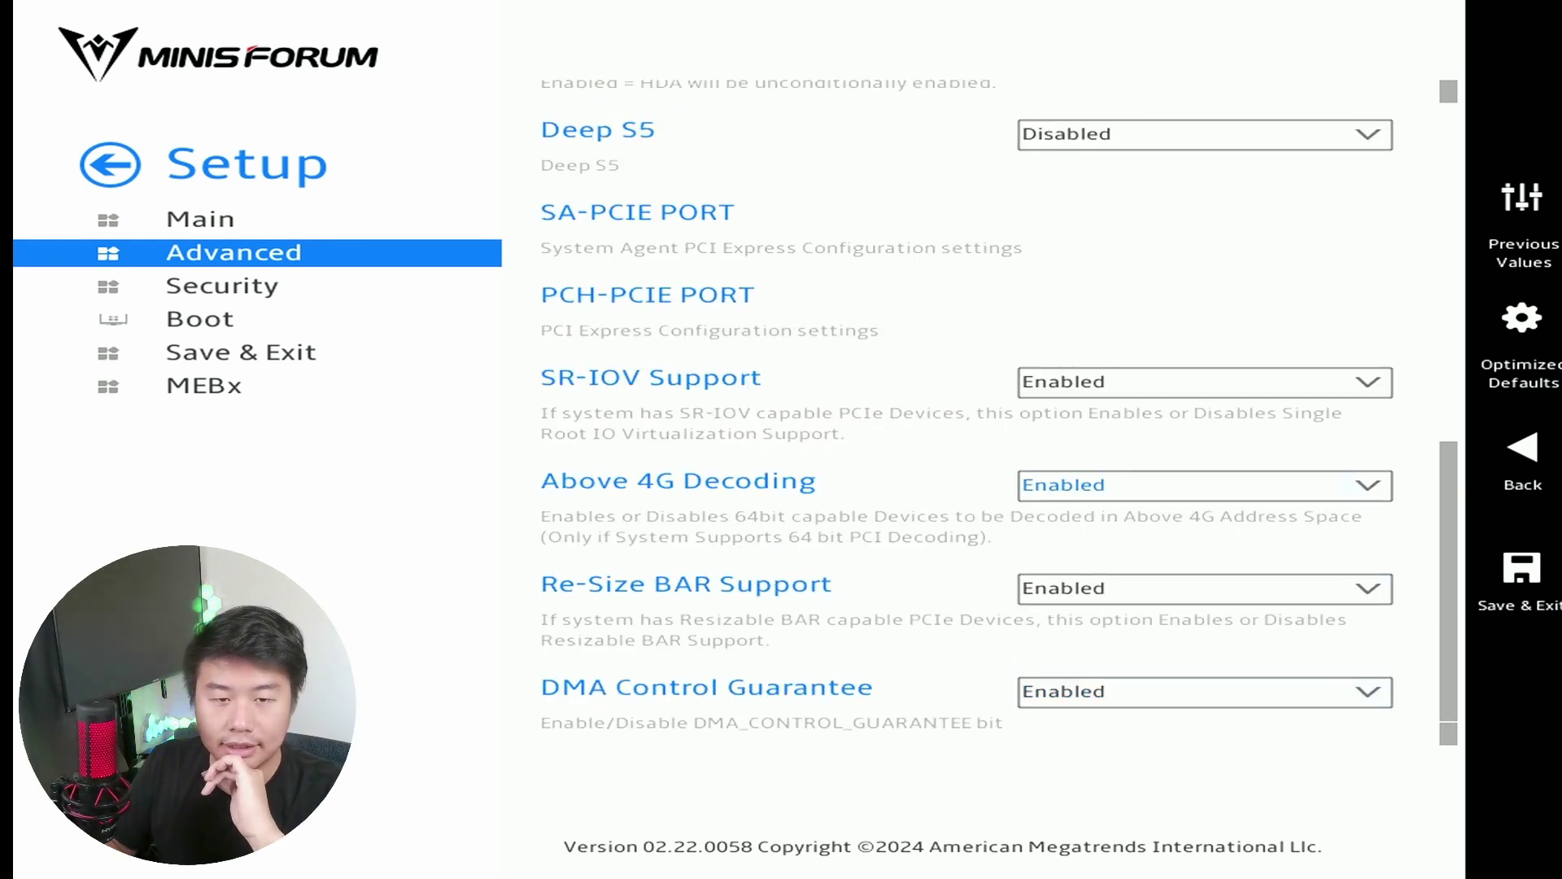
click(647, 295)
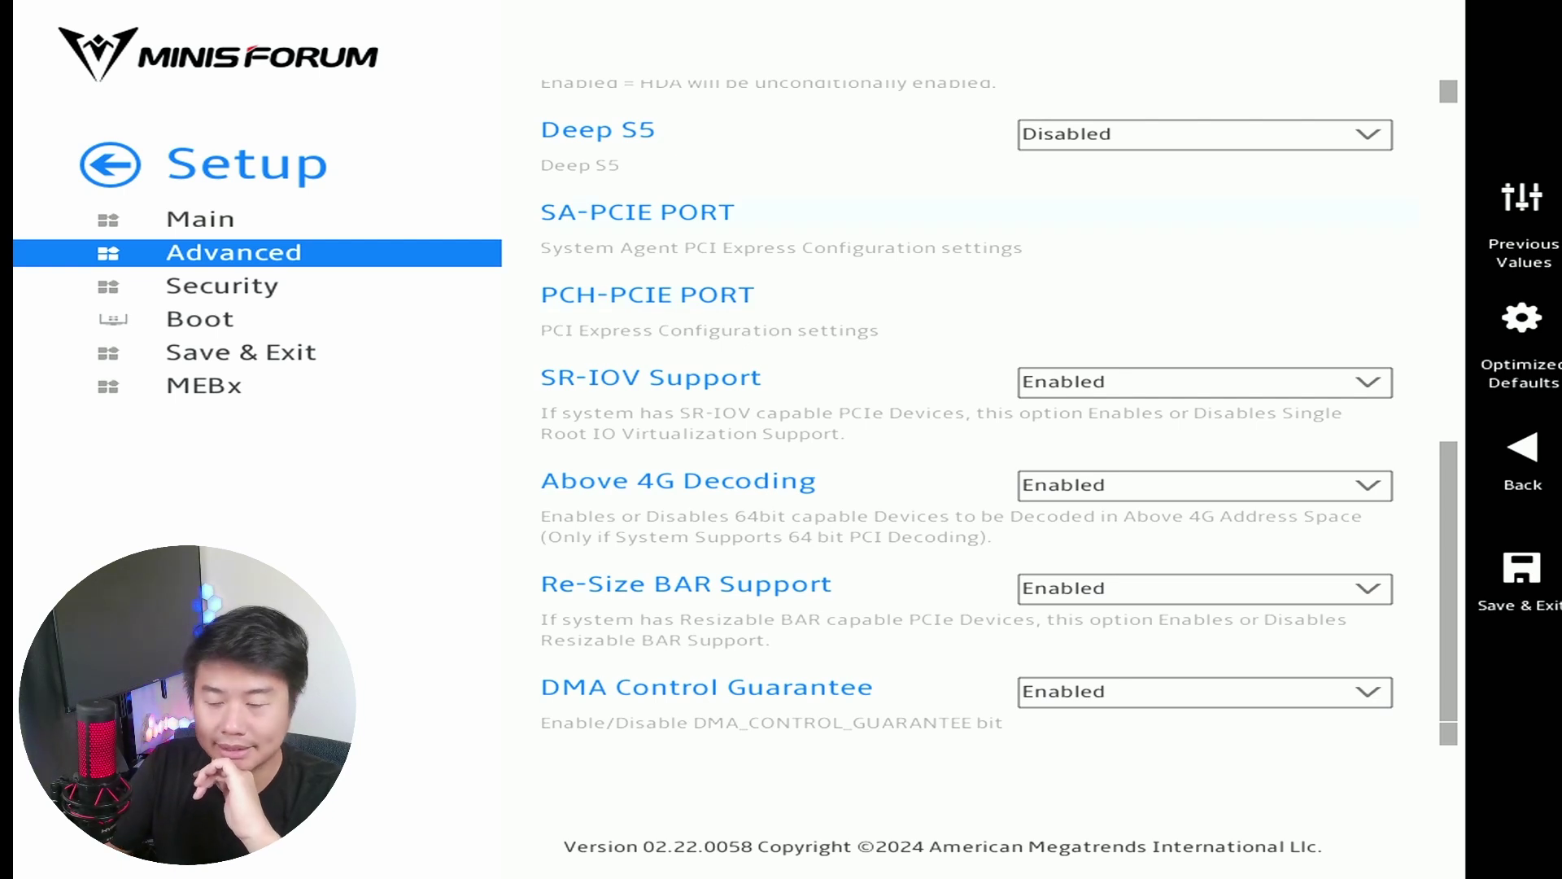
key(Return)
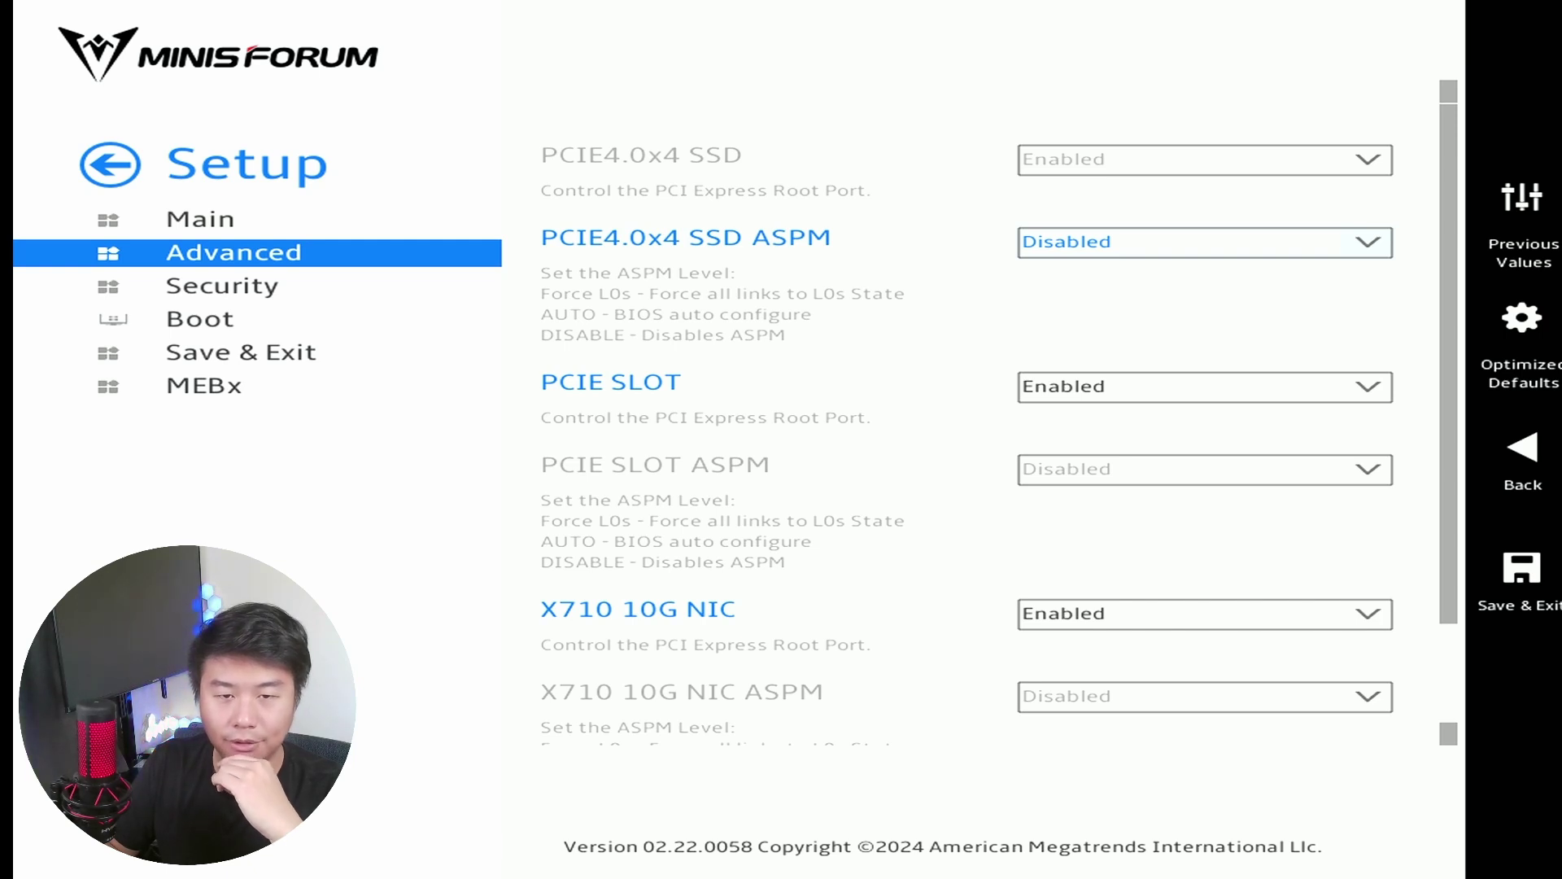
key(Down)
key(Down)
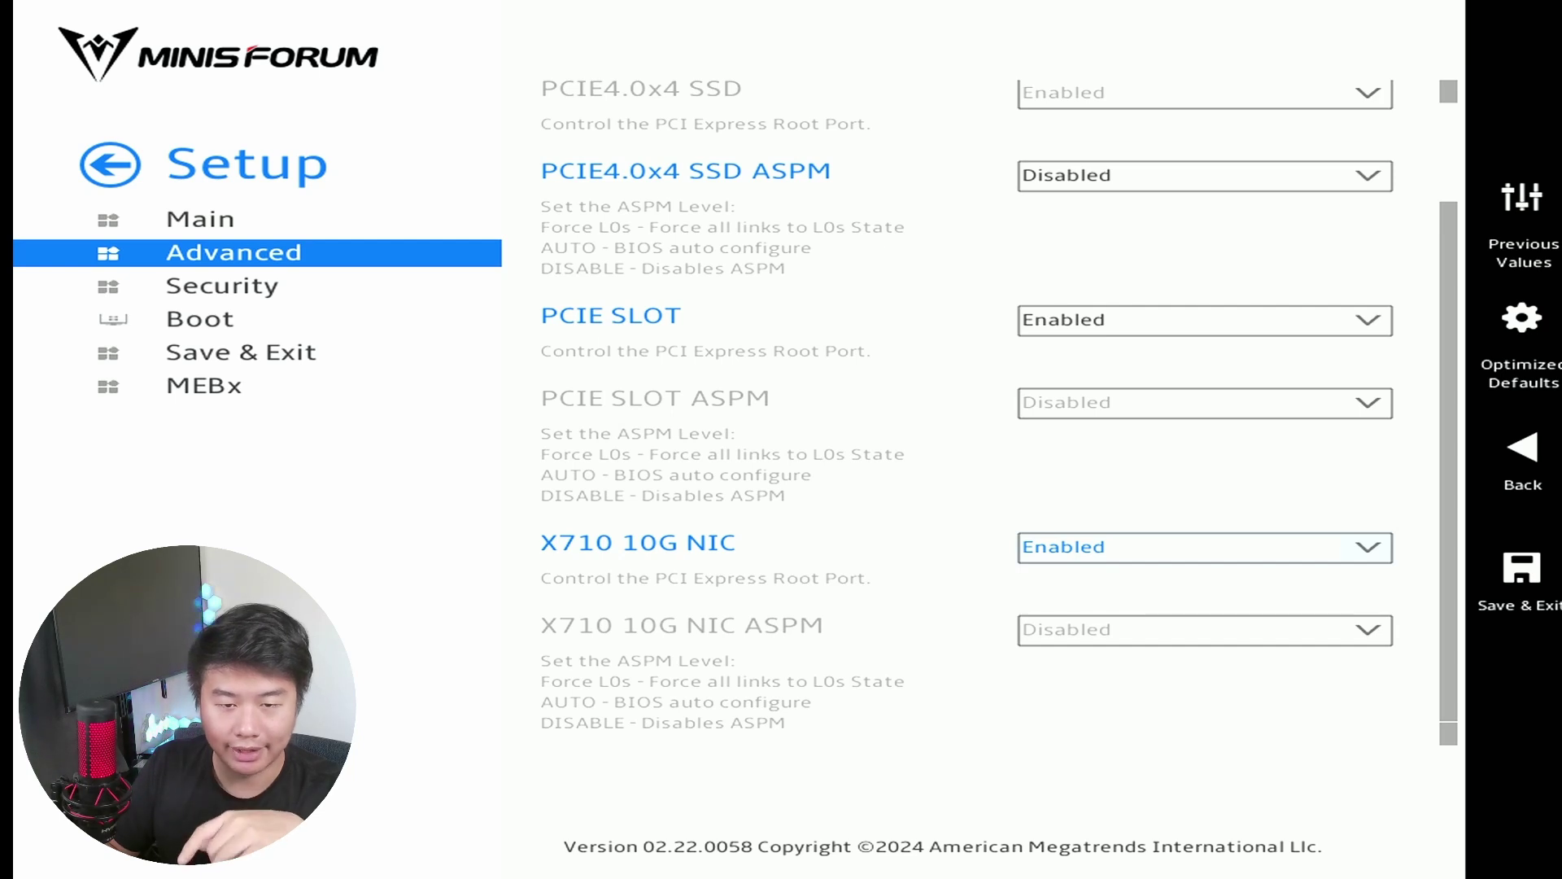
key(Up)
key(Up)
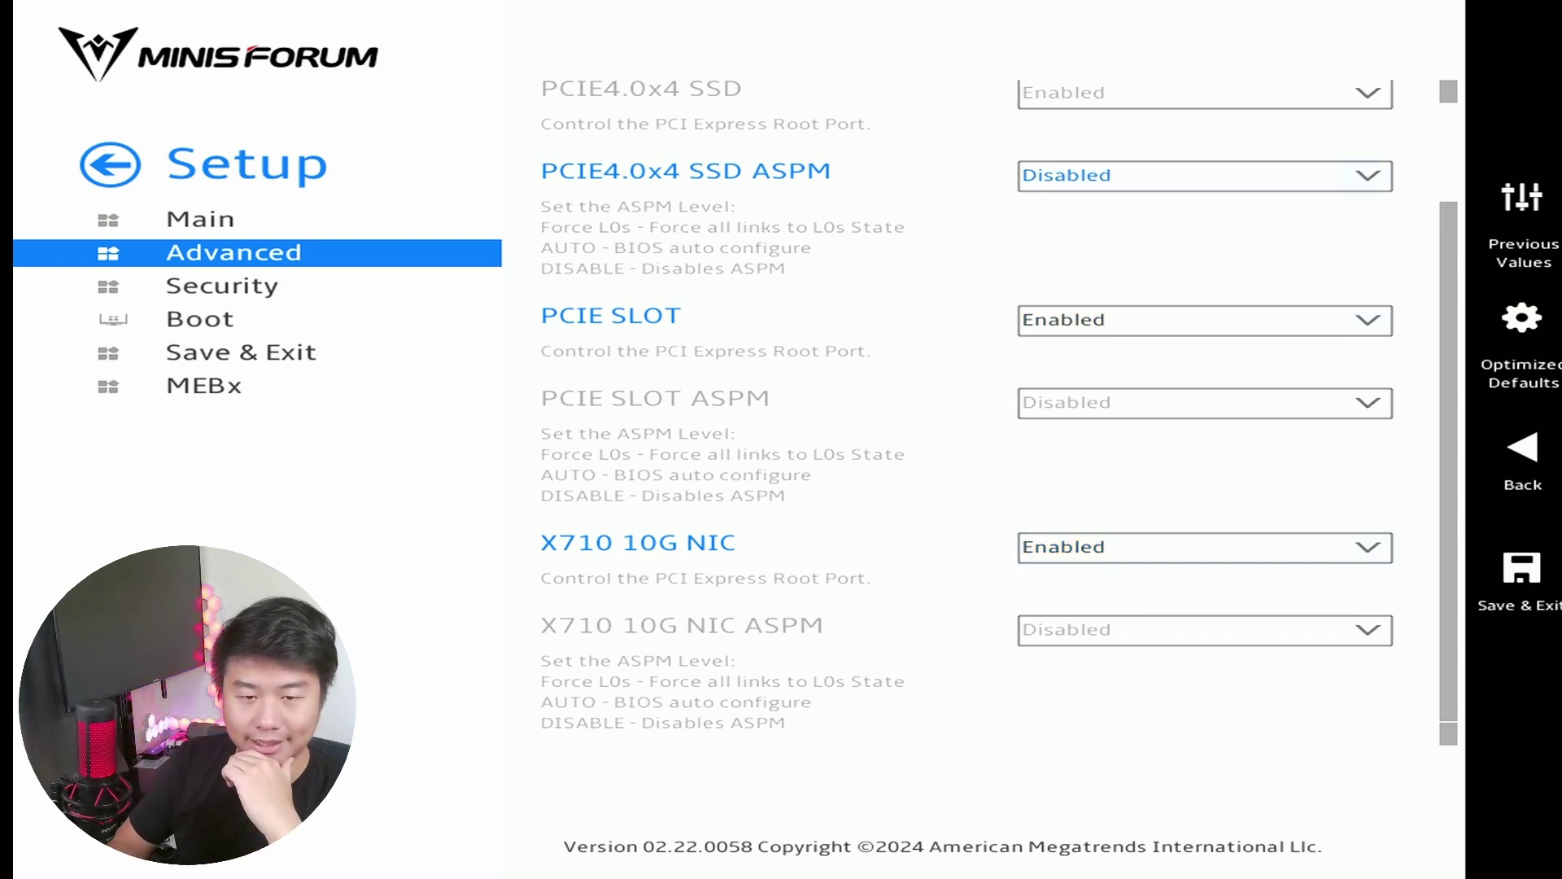
key(Down)
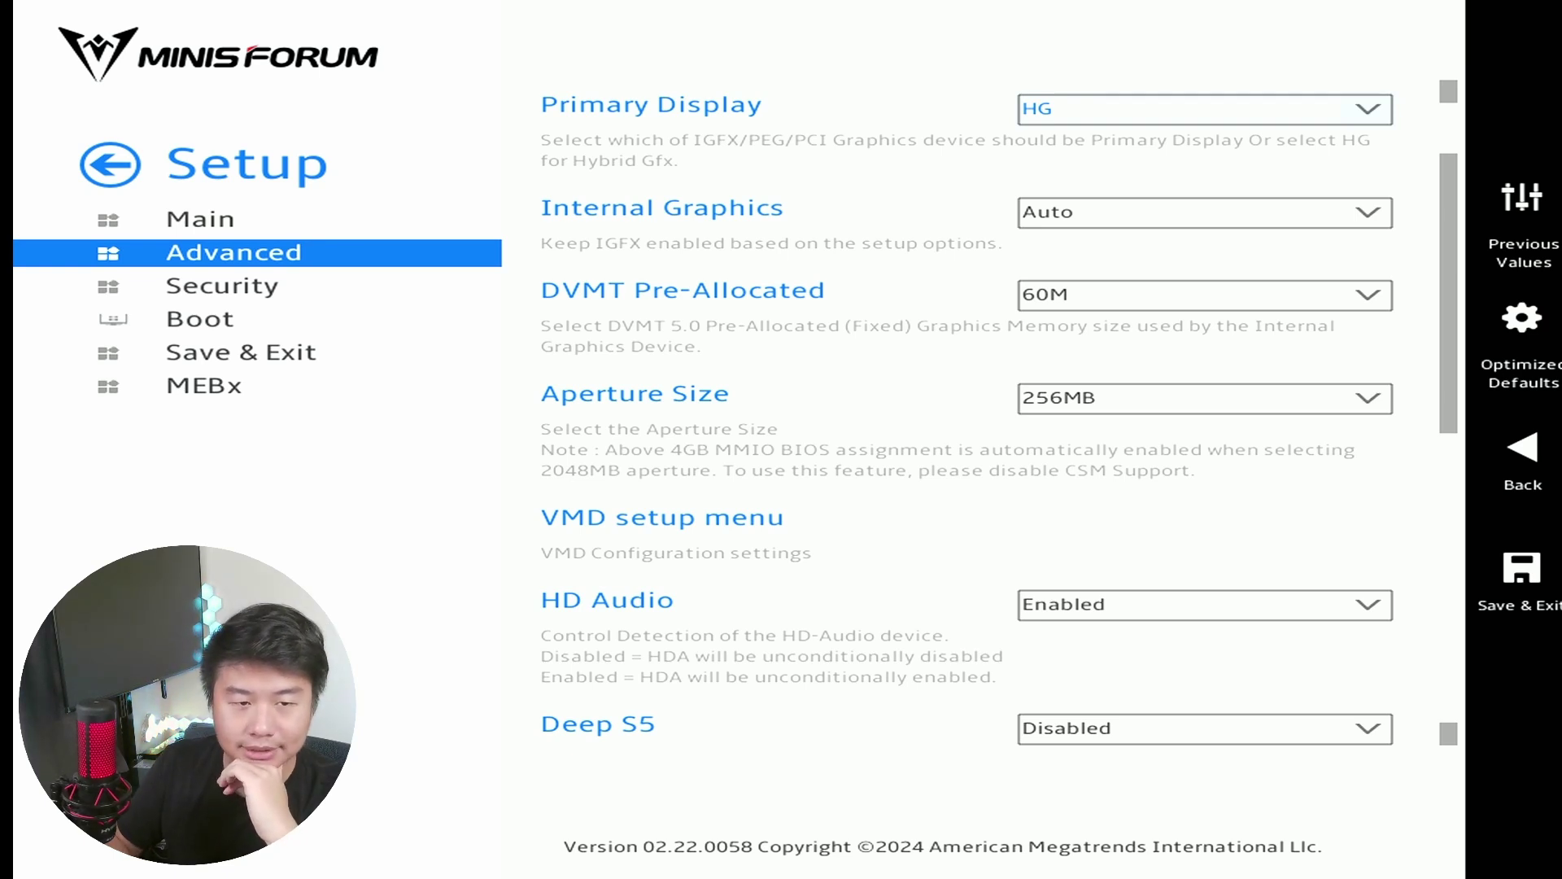
key(Up)
- Open the MEBx page and log in with the current ME password to reach the Intel(R) AMT settings
key(Down)
key(Down)
key(Down)
key(Down)
key(Down)
key(Down)
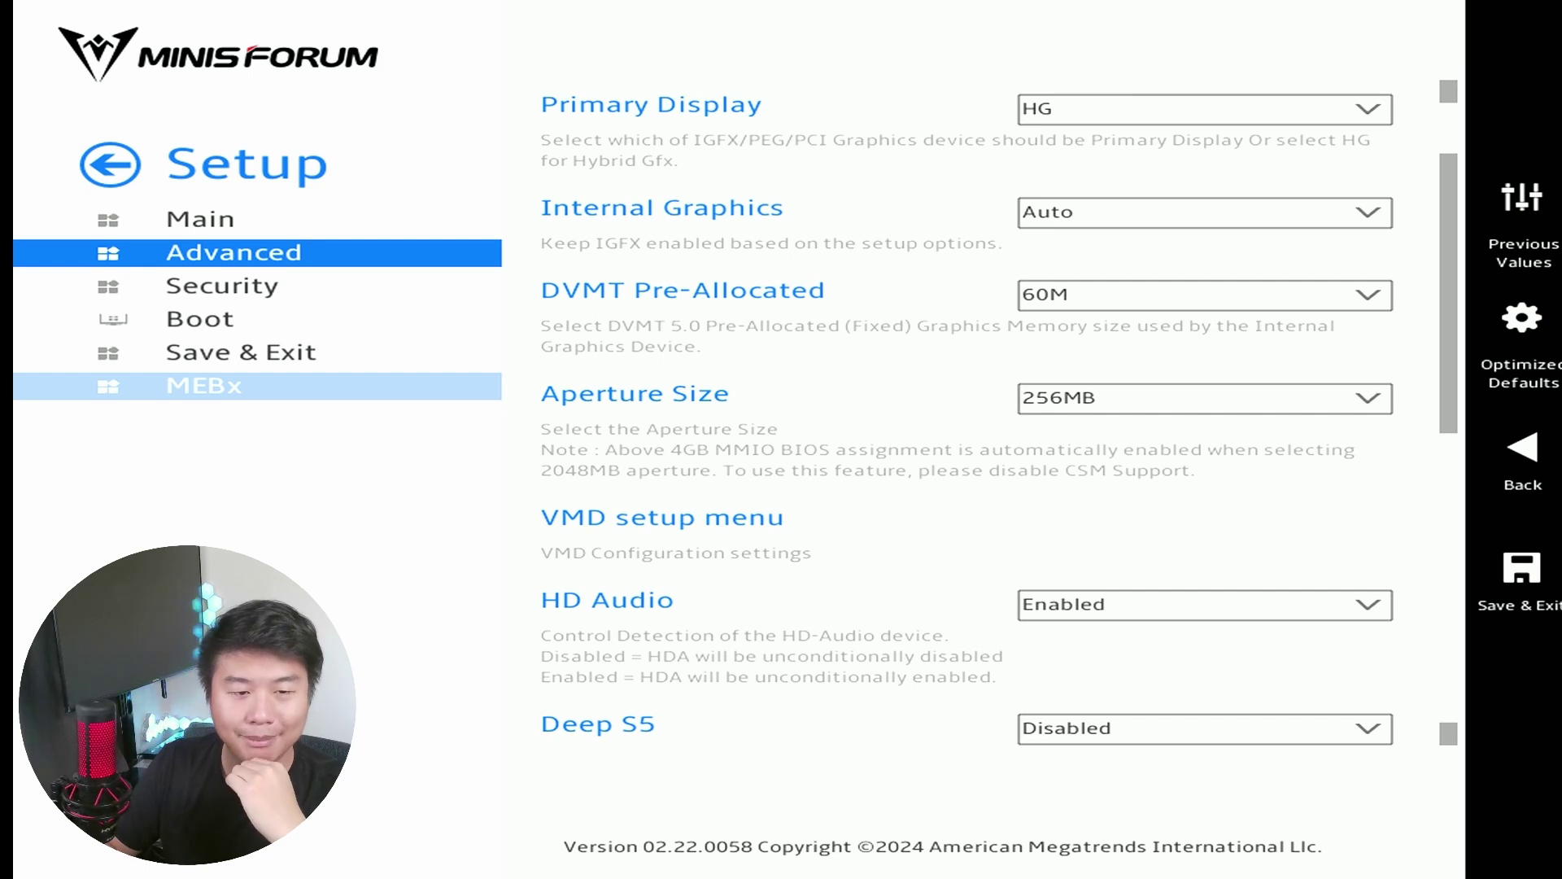
key(Return)
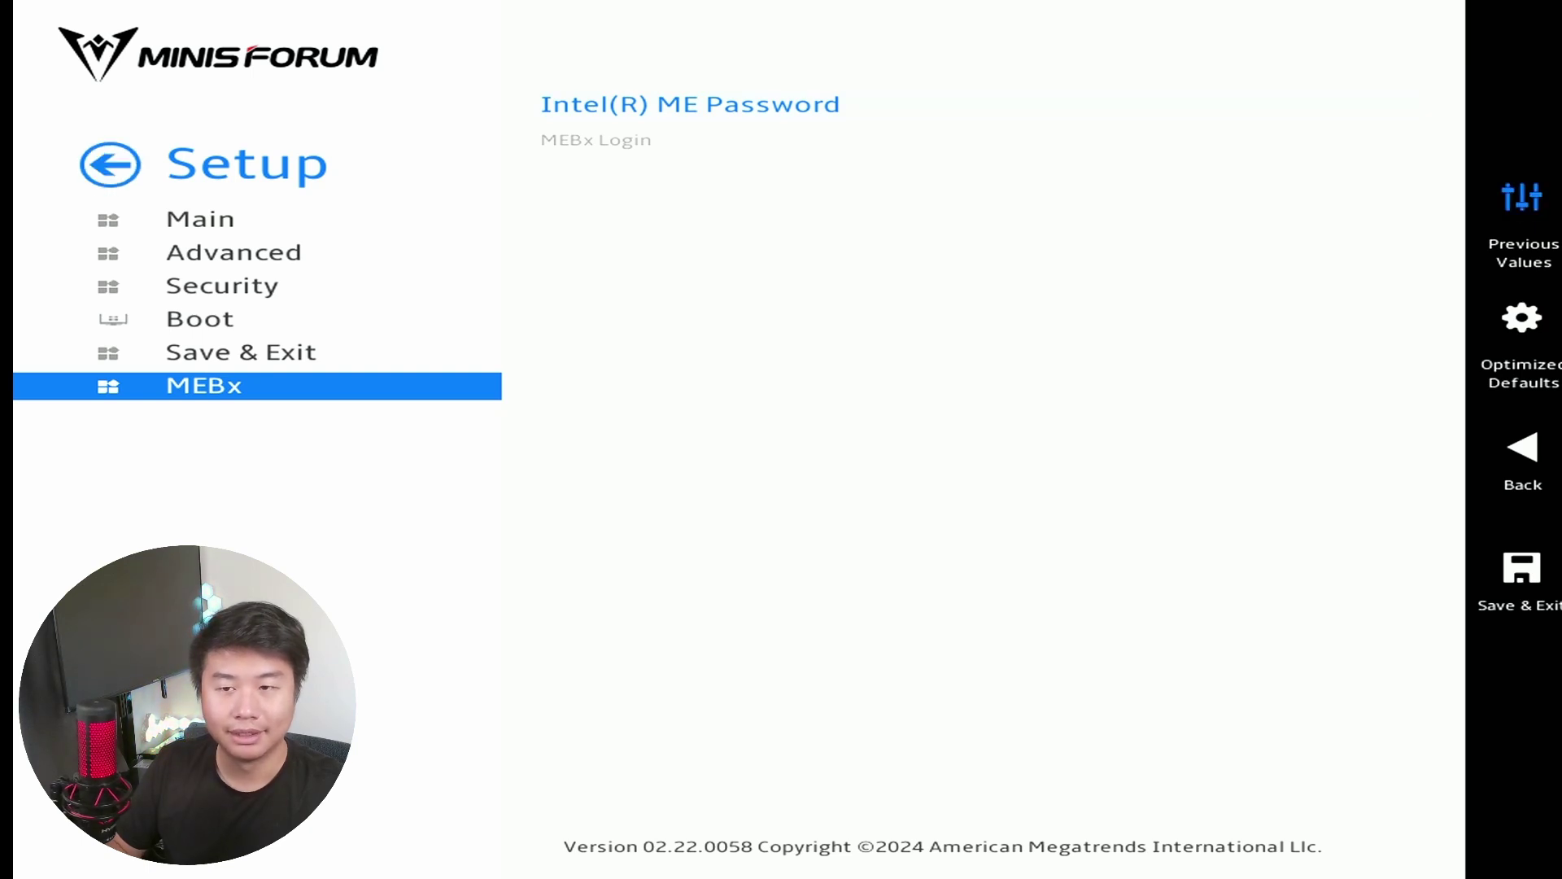
key(Return)
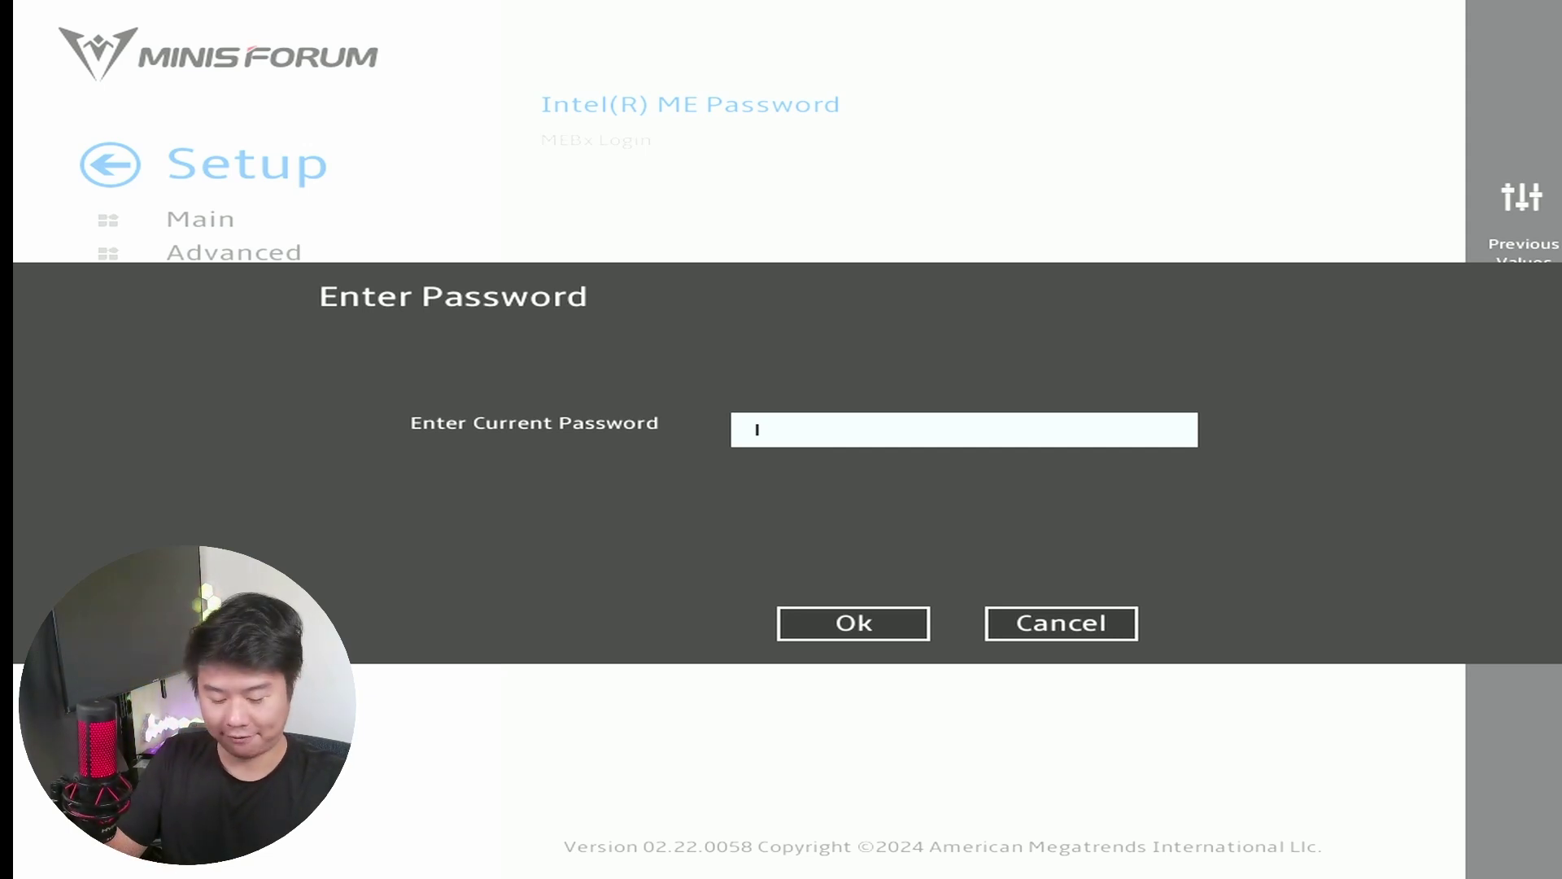
text(*************)
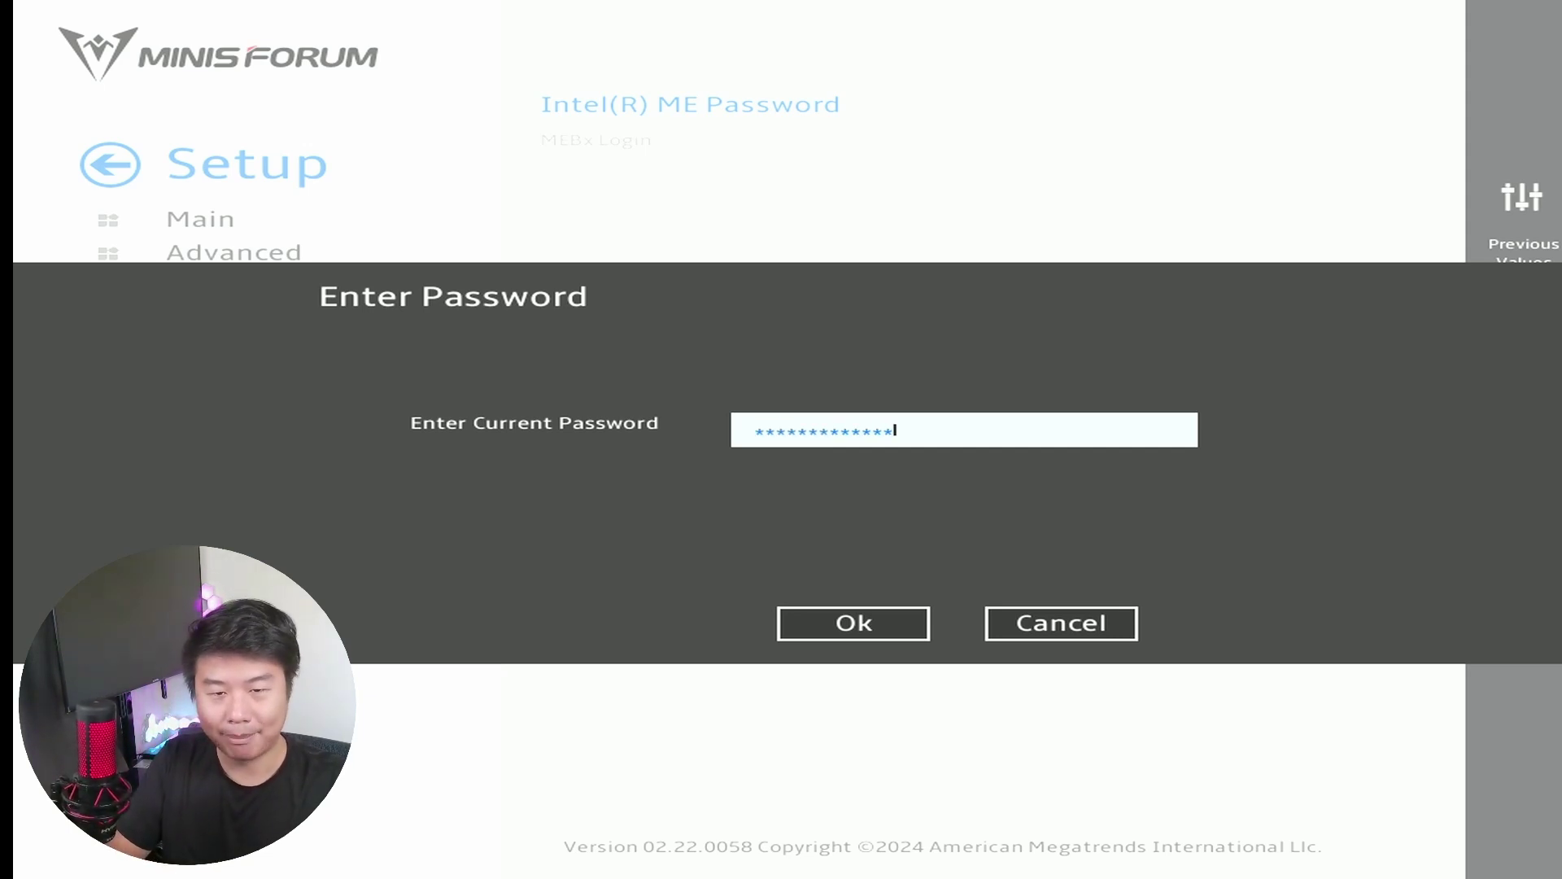
key(Tab)
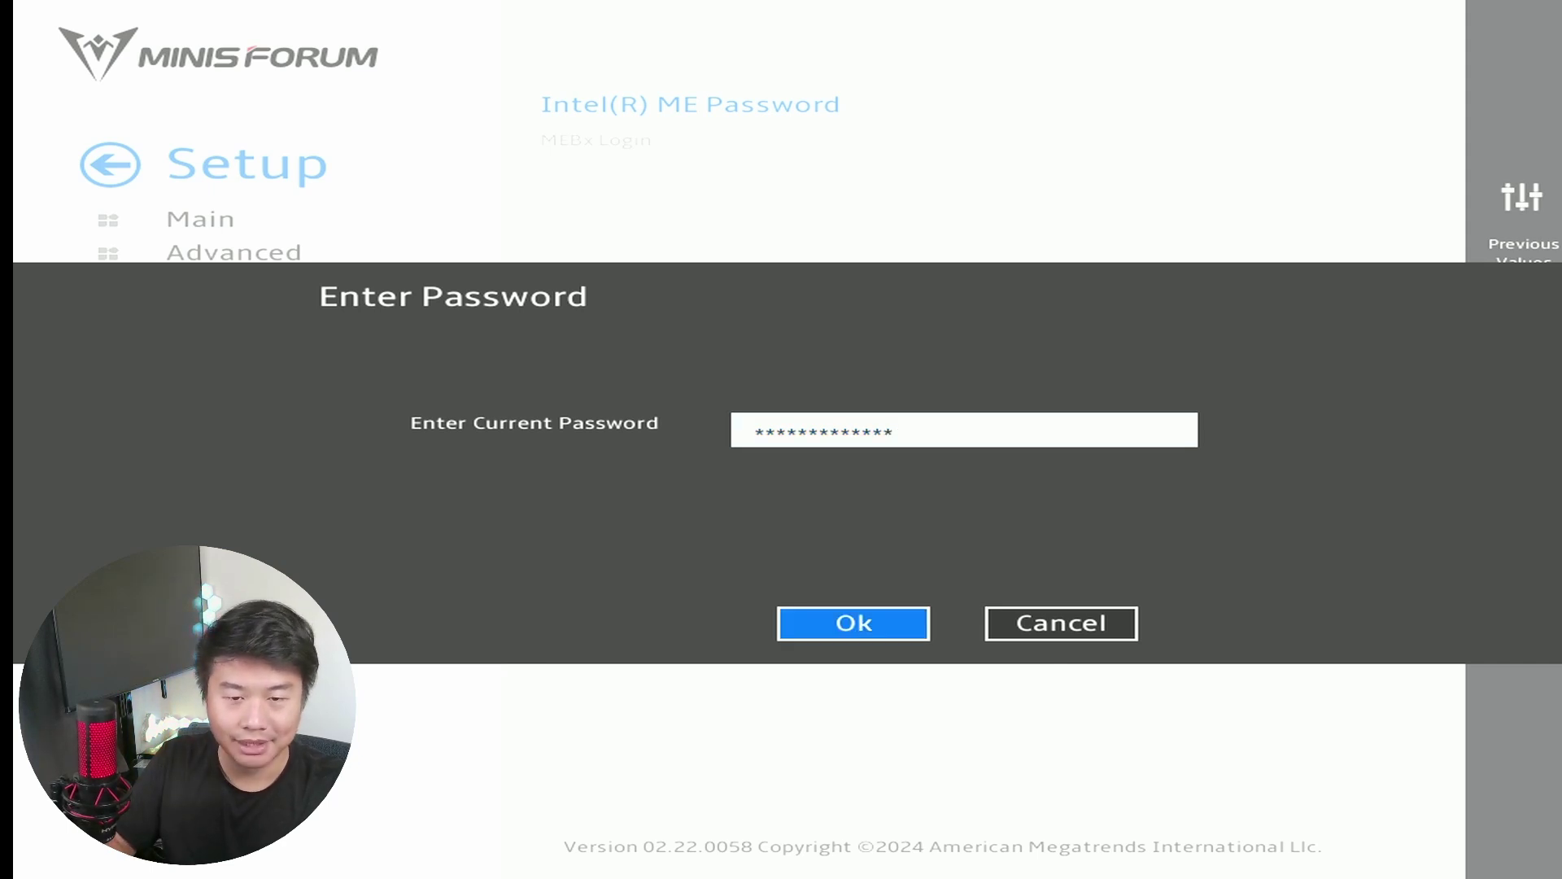
key(Return)
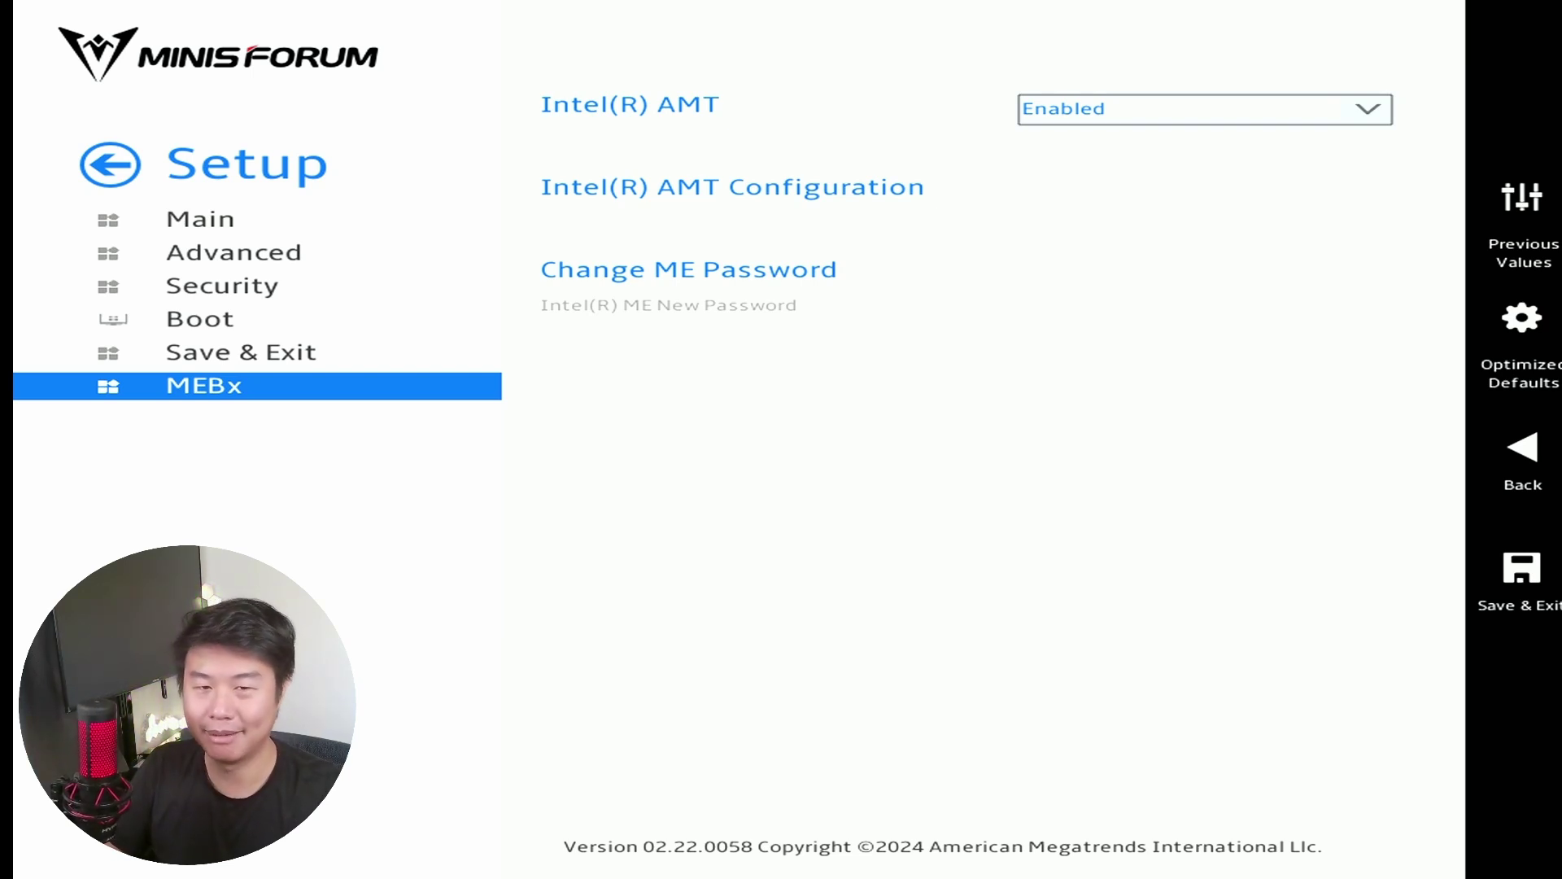
click(732, 187)
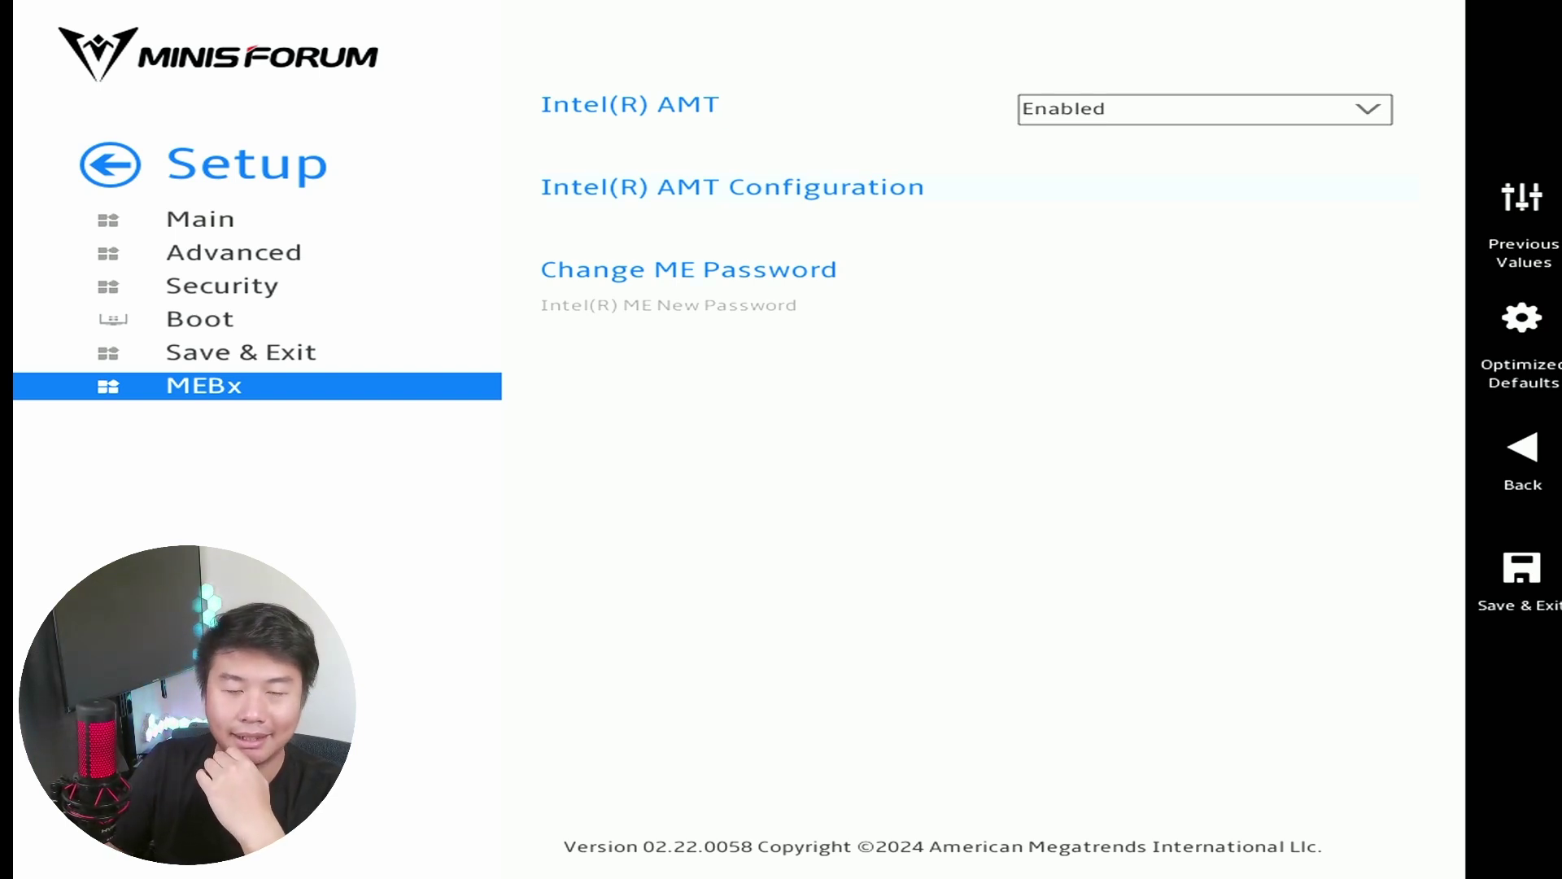
- Confirm SOL, storage redirection and KVM are all Enabled under Redirection Features
key(Return)
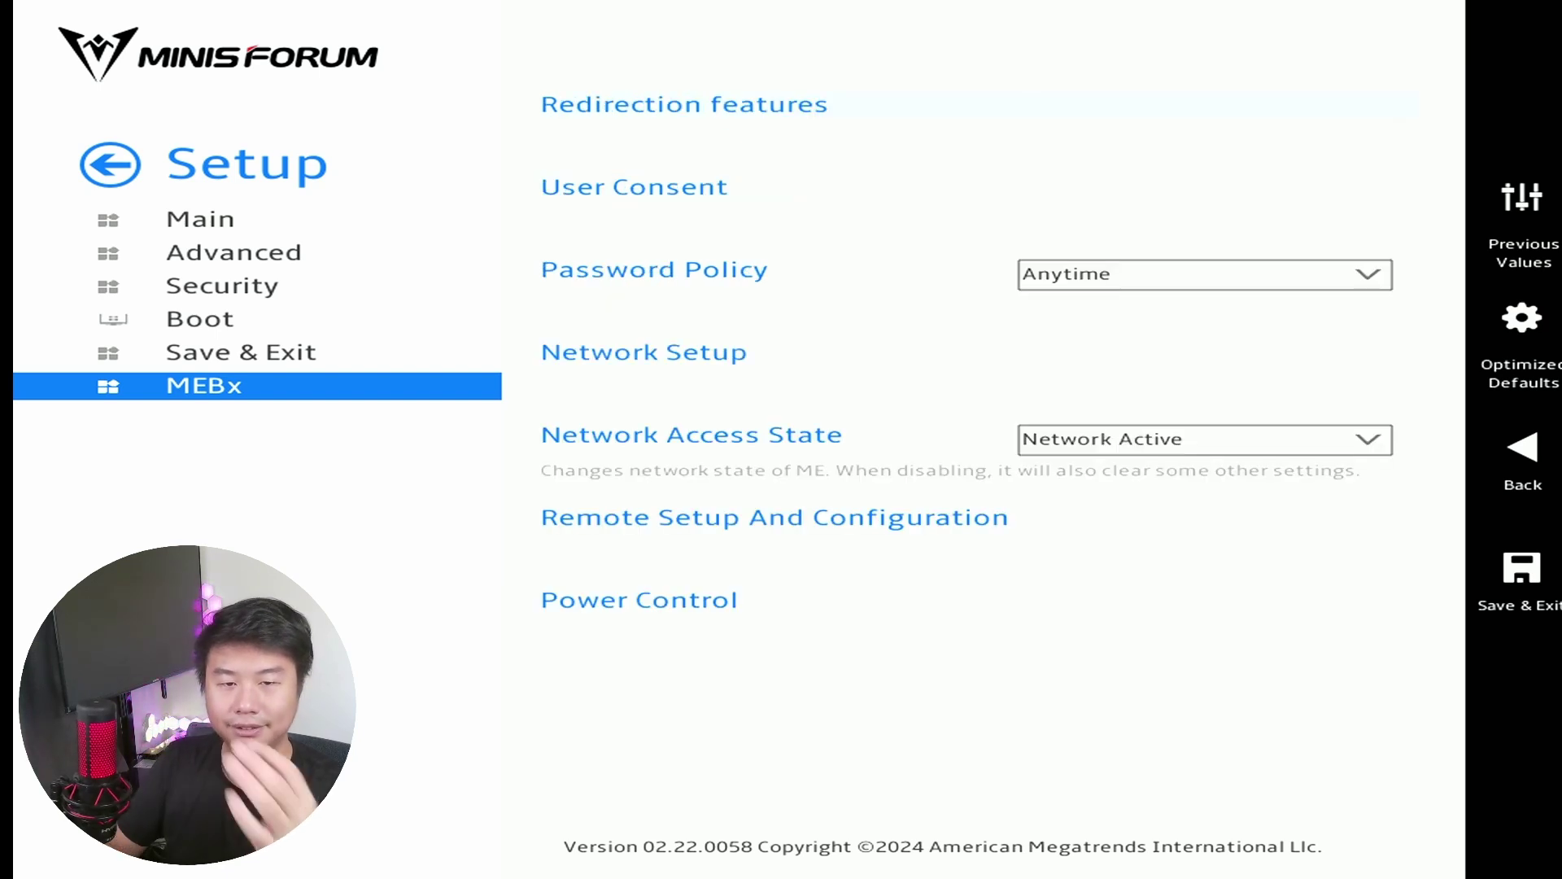
key(Return)
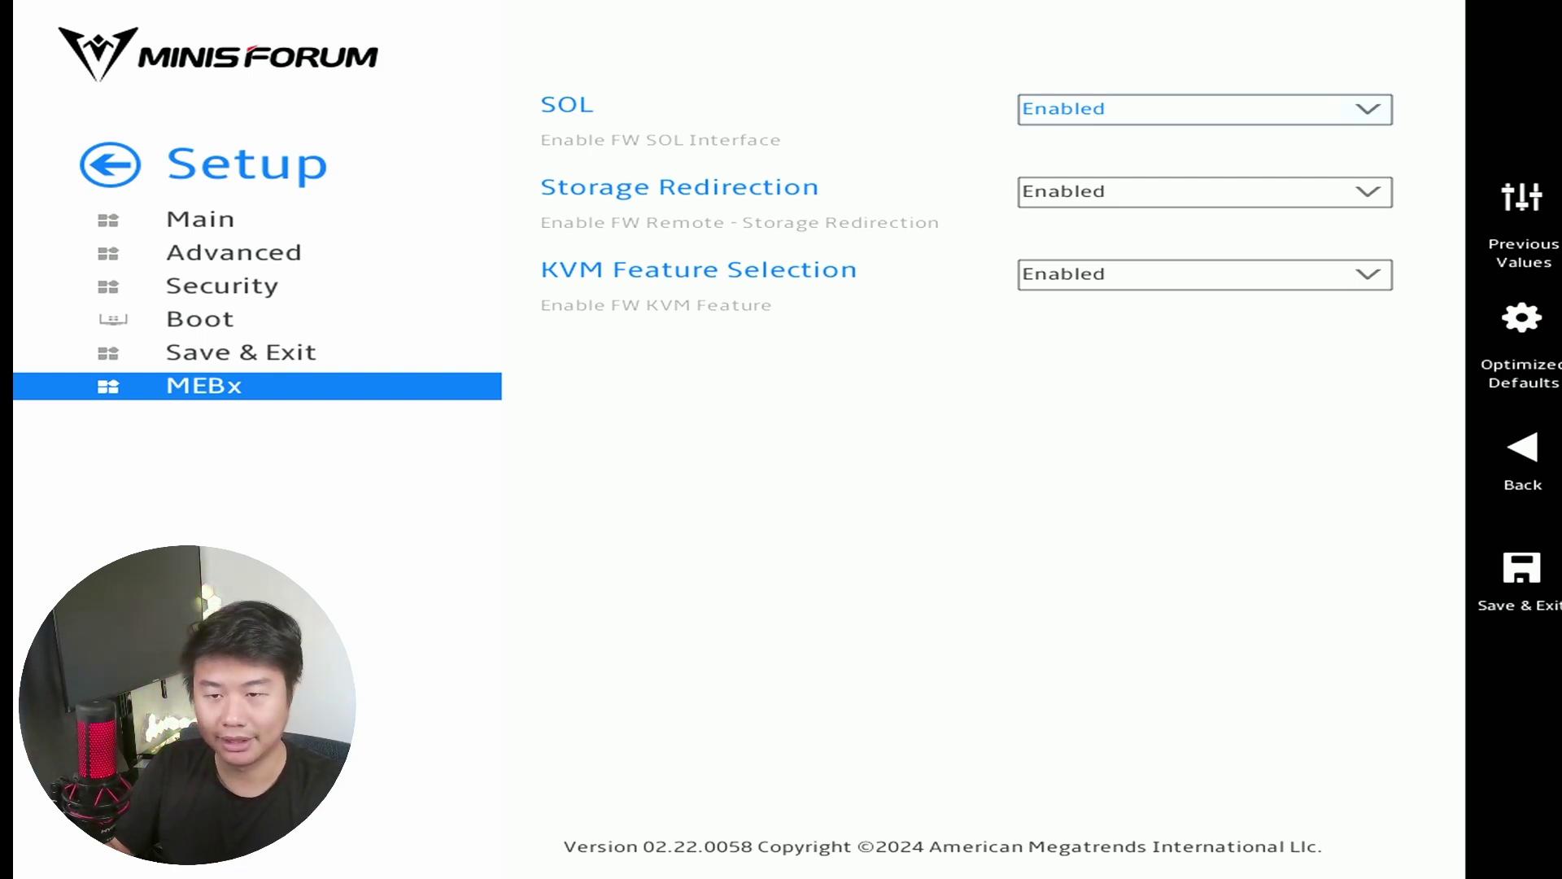
key(Down)
key(Tab)
key(Down)
key(Down)
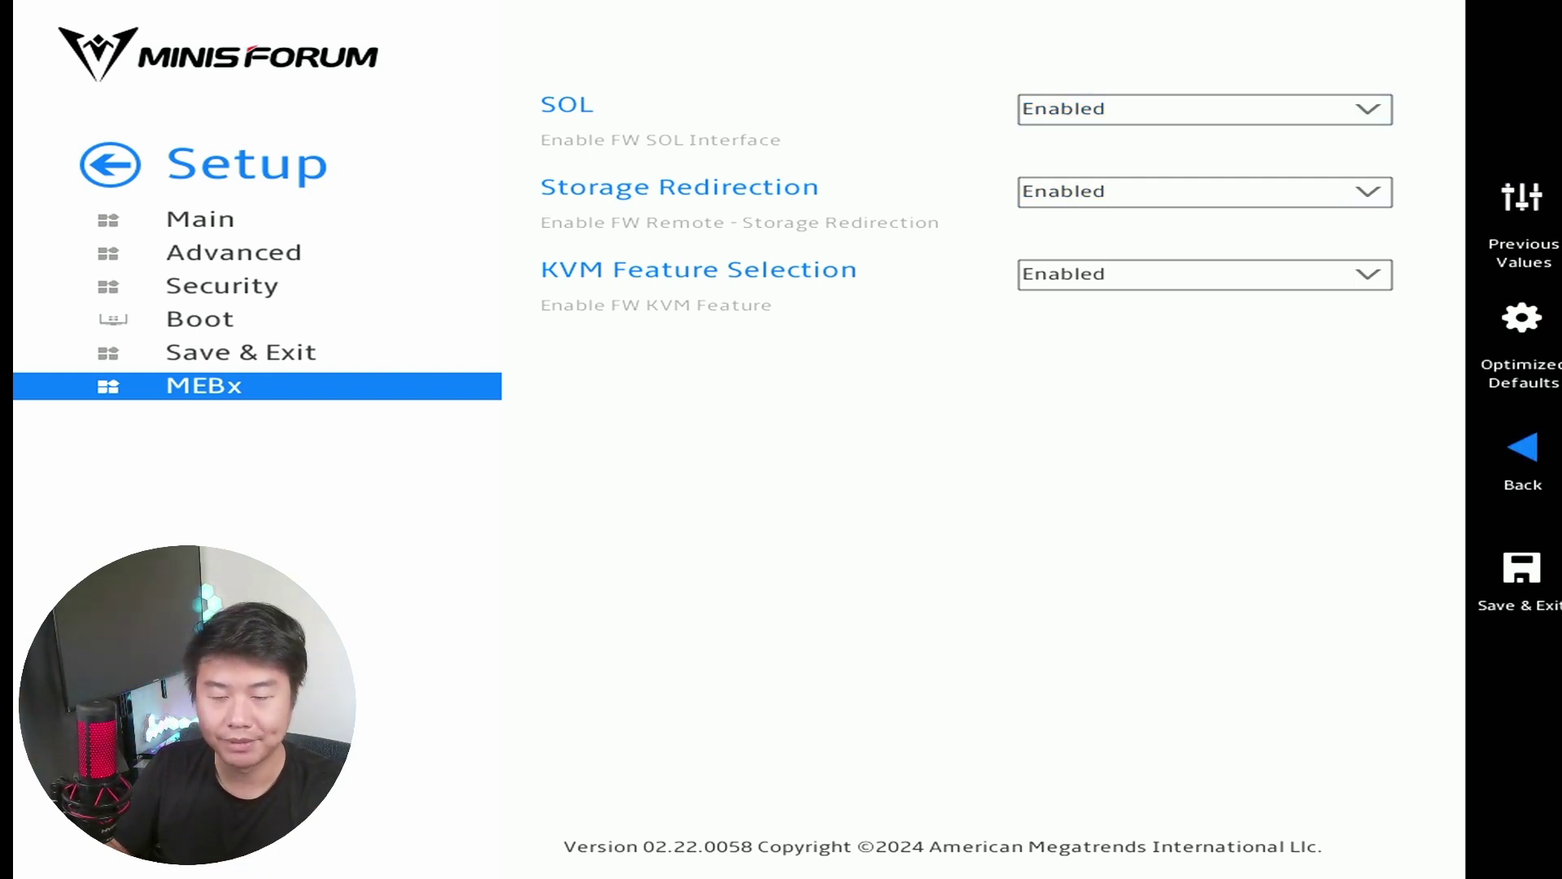
key(Return)
key(Return)
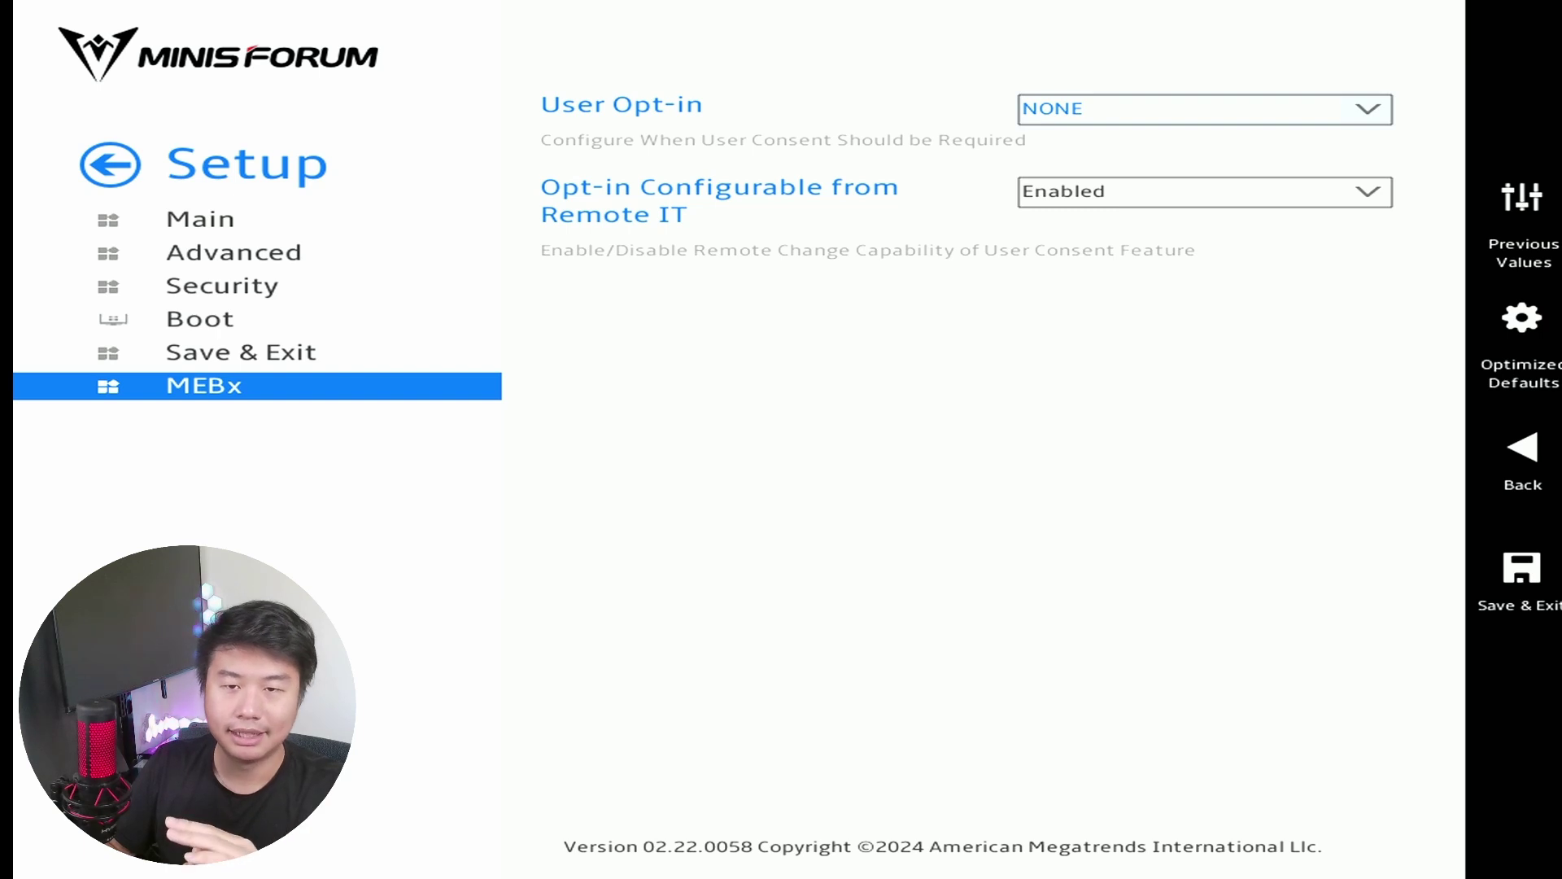
- Keep User Opt-in at NONE on the User Consent page and return to AMT Configuration
key(Return)
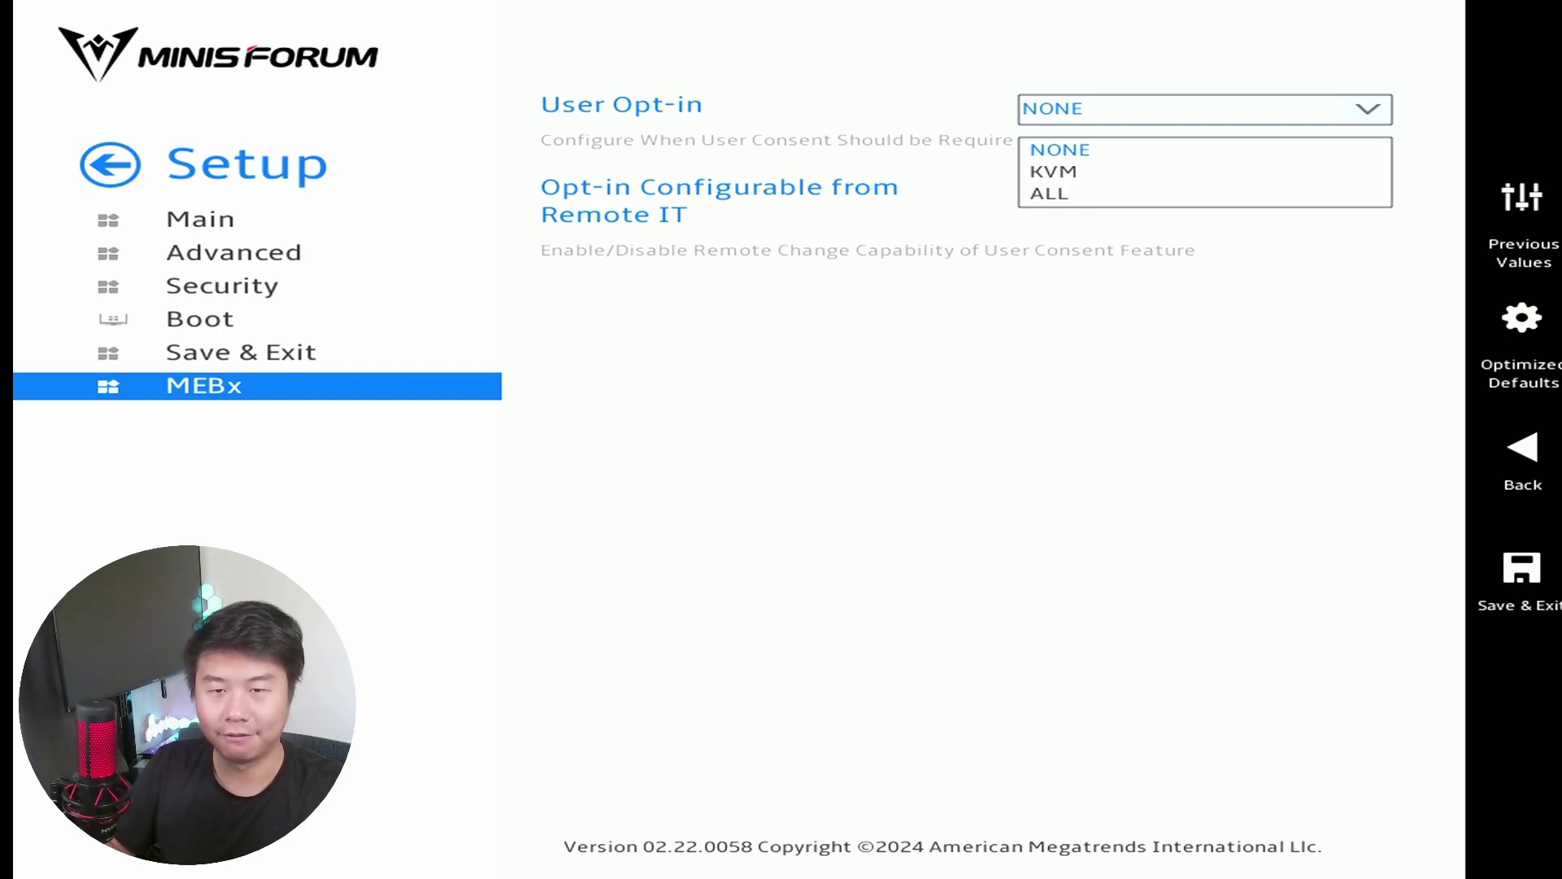
key(Escape)
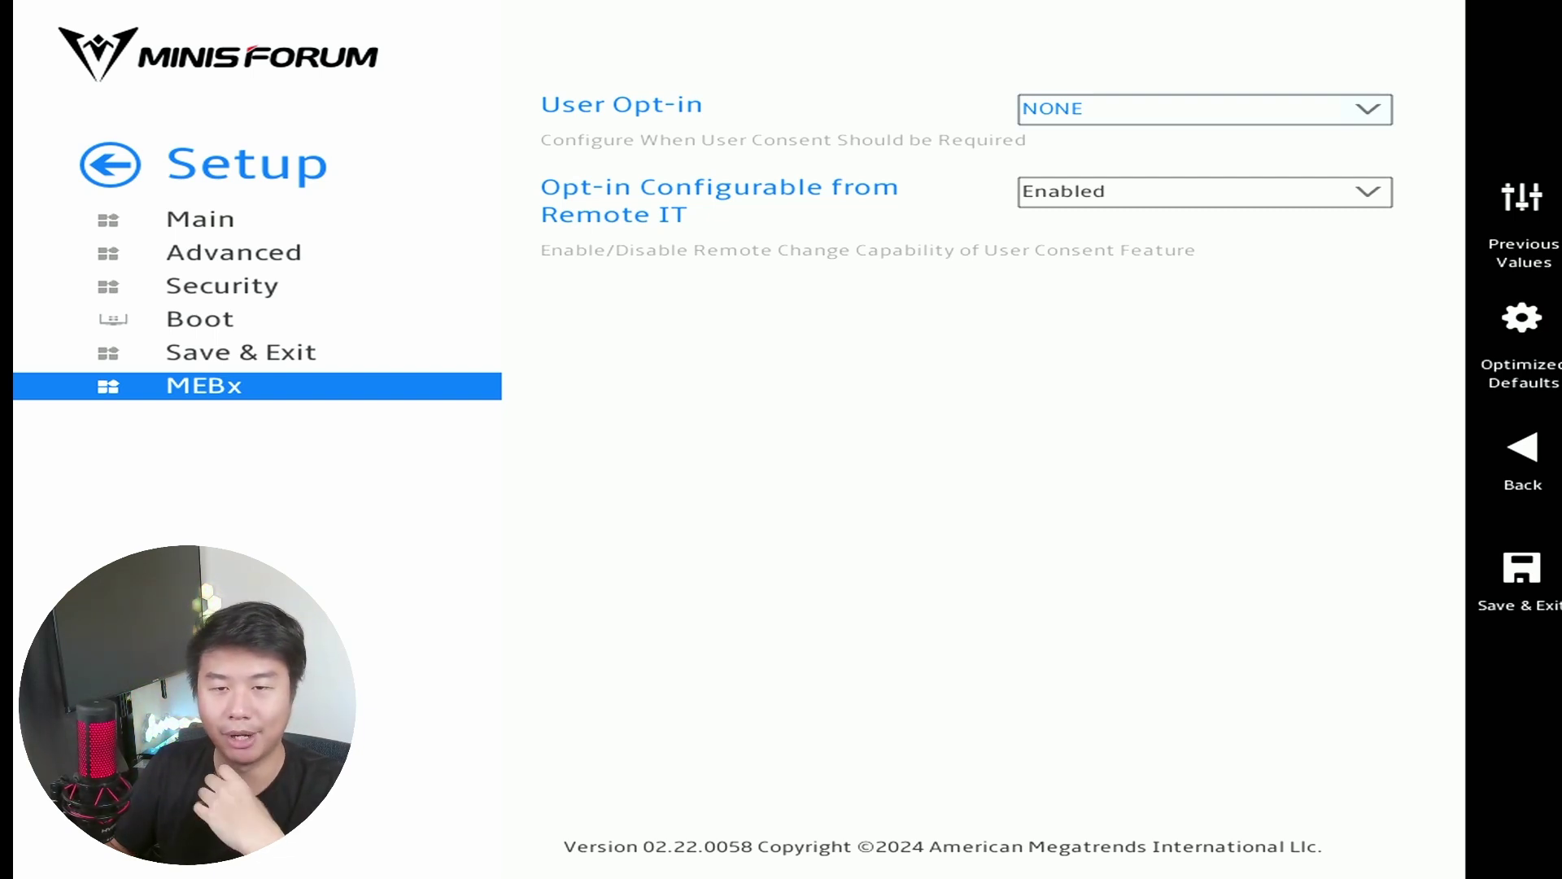
key(Tab)
key(Tab)
key(Tab)
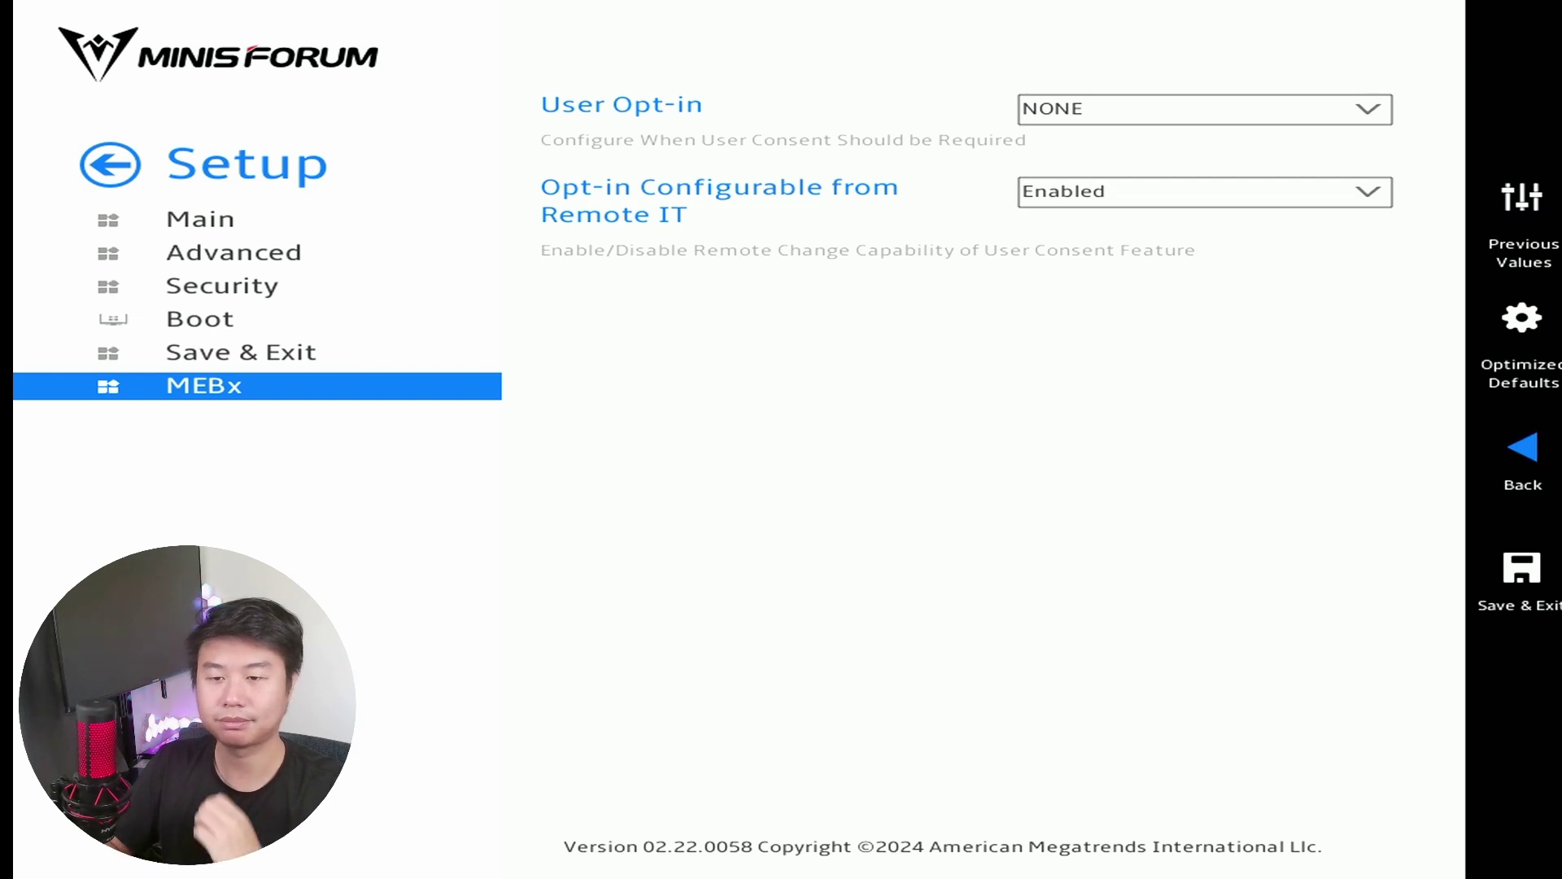
key(Return)
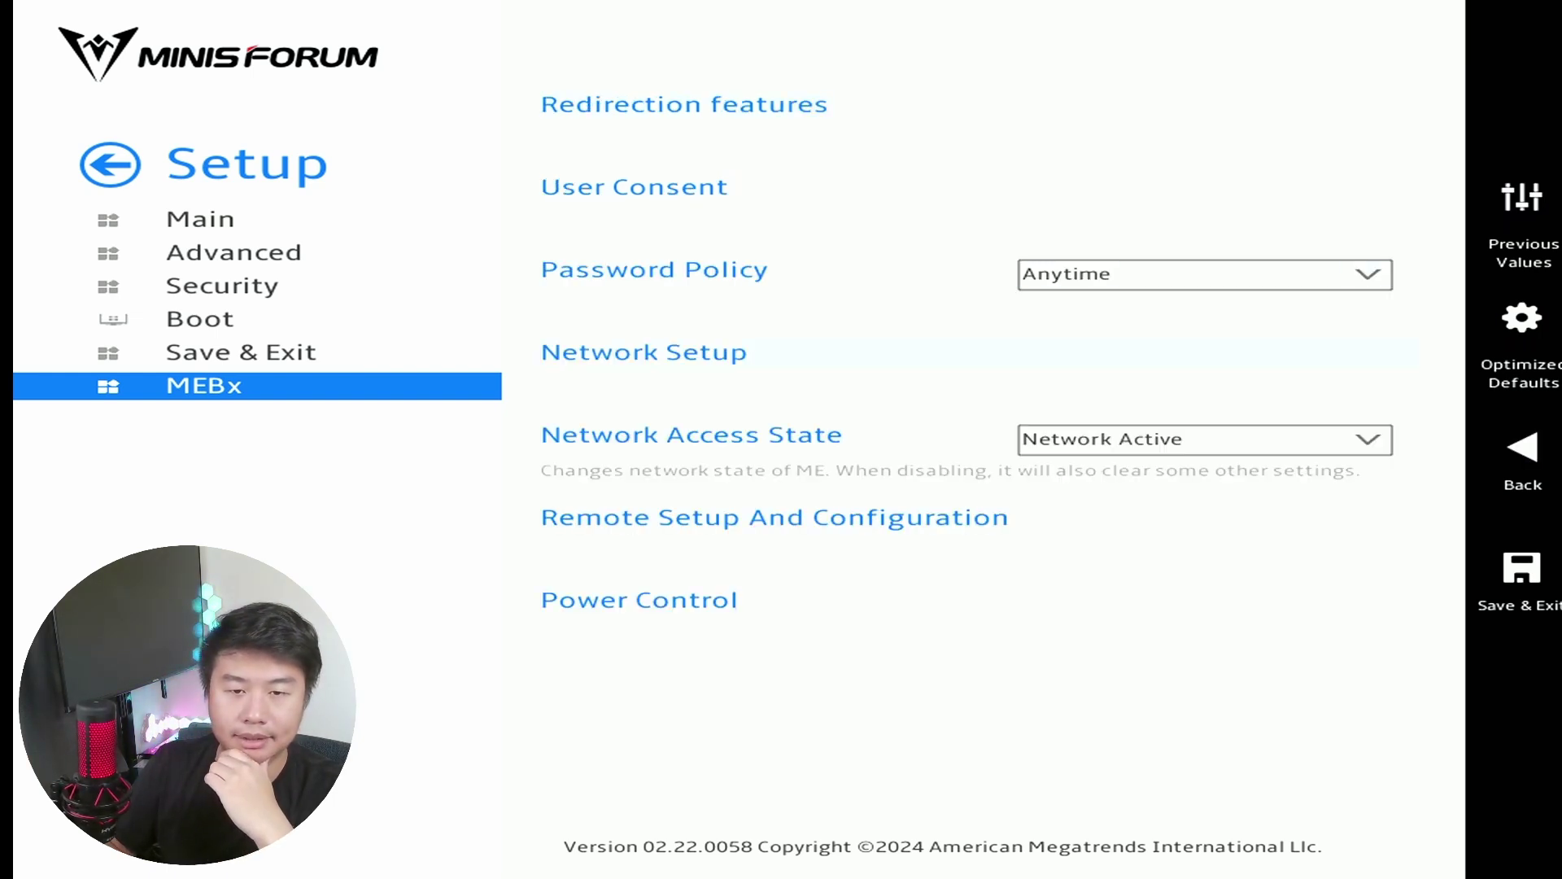
key(Return)
key(Return)
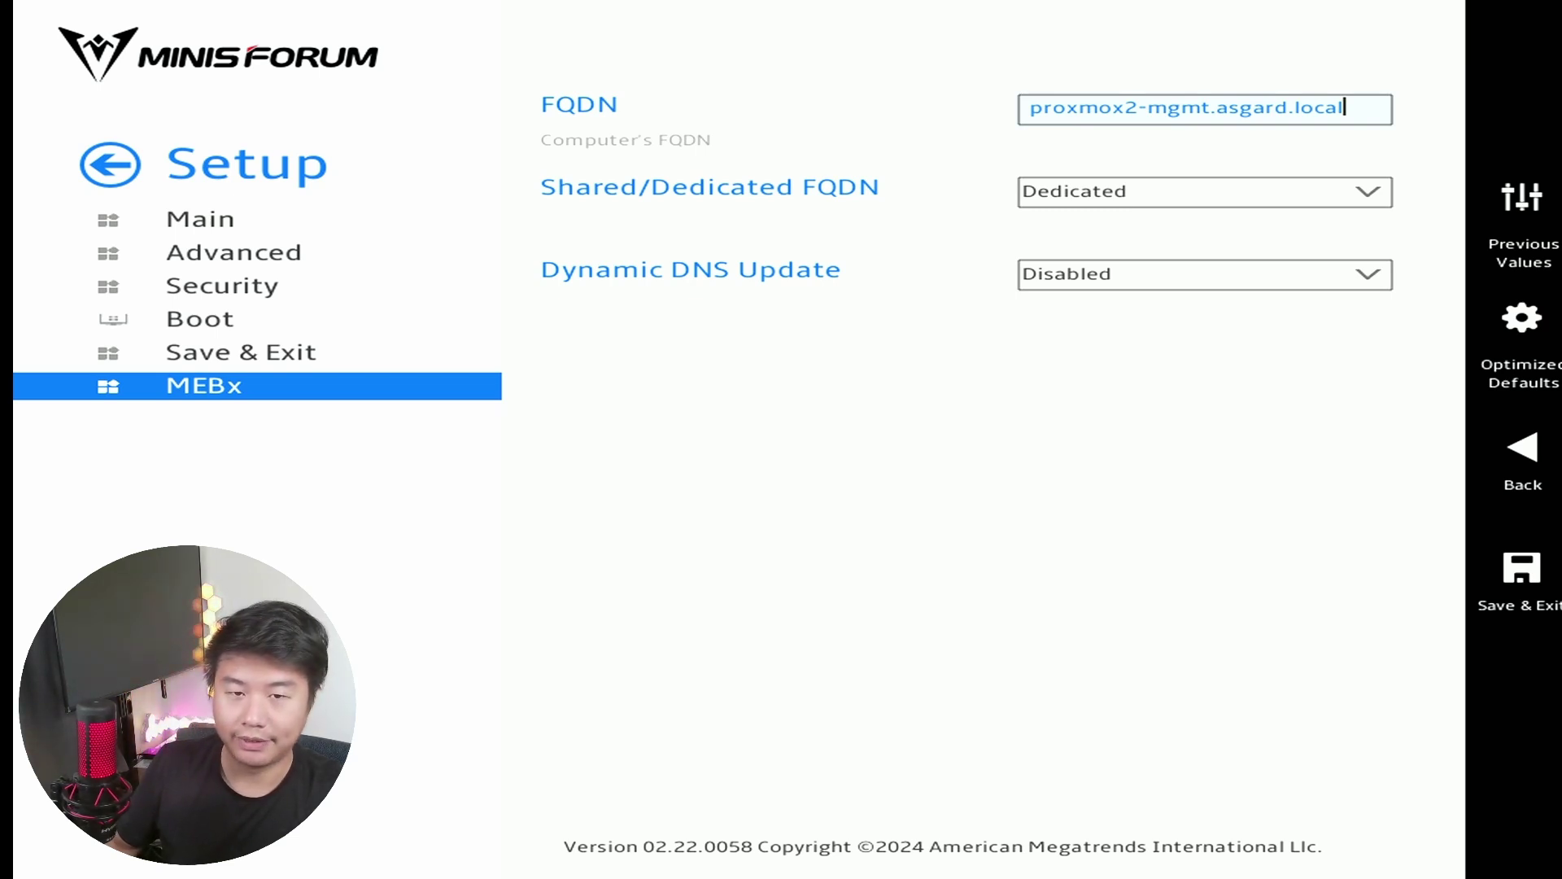
- Verify the FQDN proxmox2-mgmt.asgard.local is set to Dedicated, then open TCP/IP Settings
key(Tab)
key(Tab)
key(Tab)
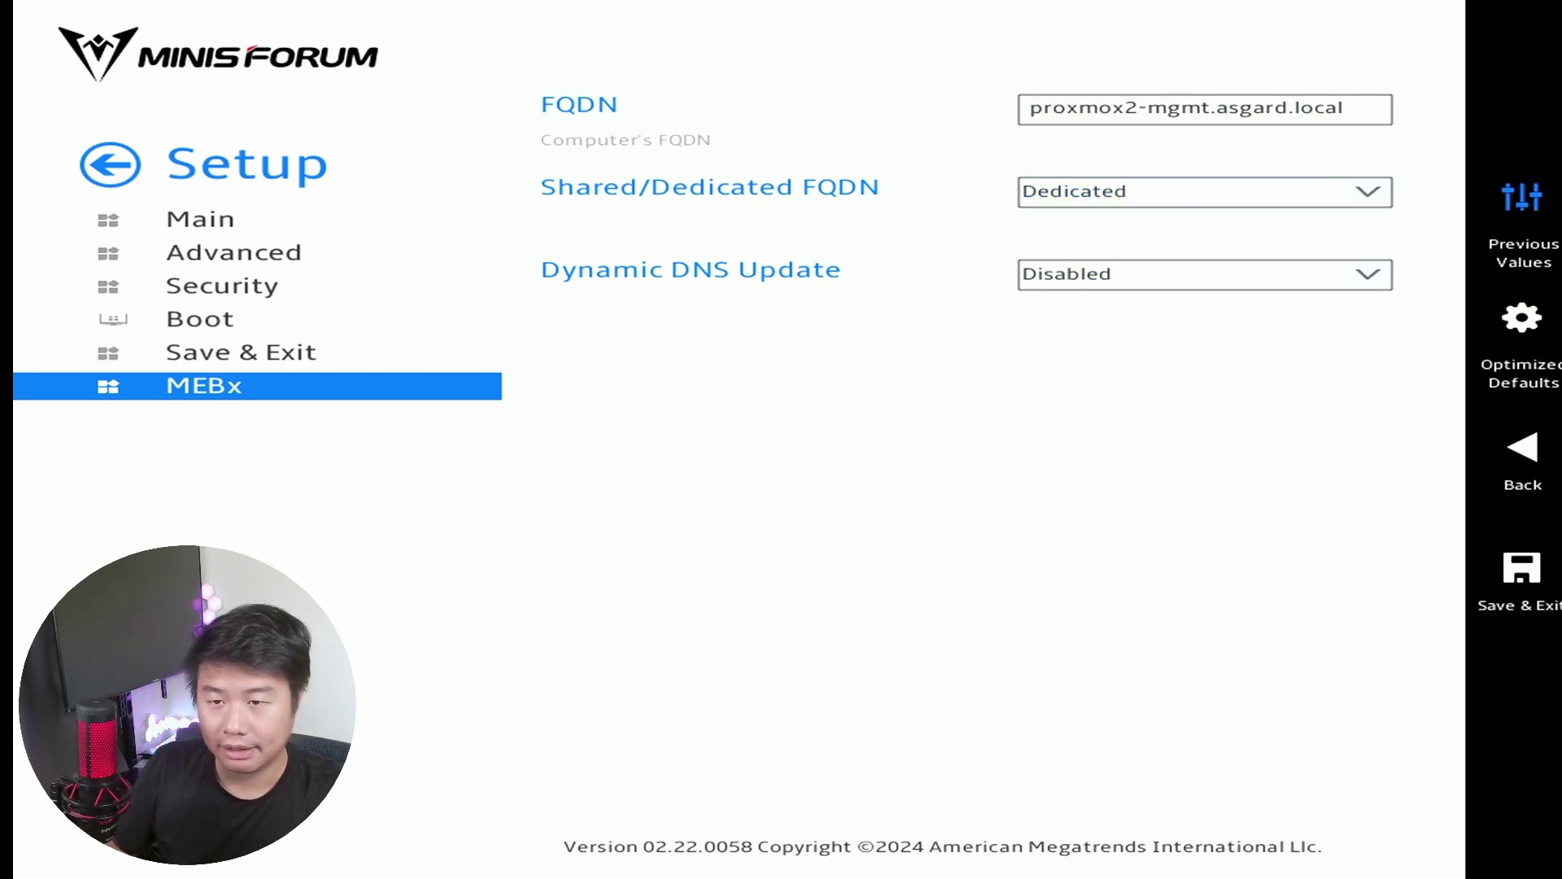
key(Tab)
key(Tab)
key(Return)
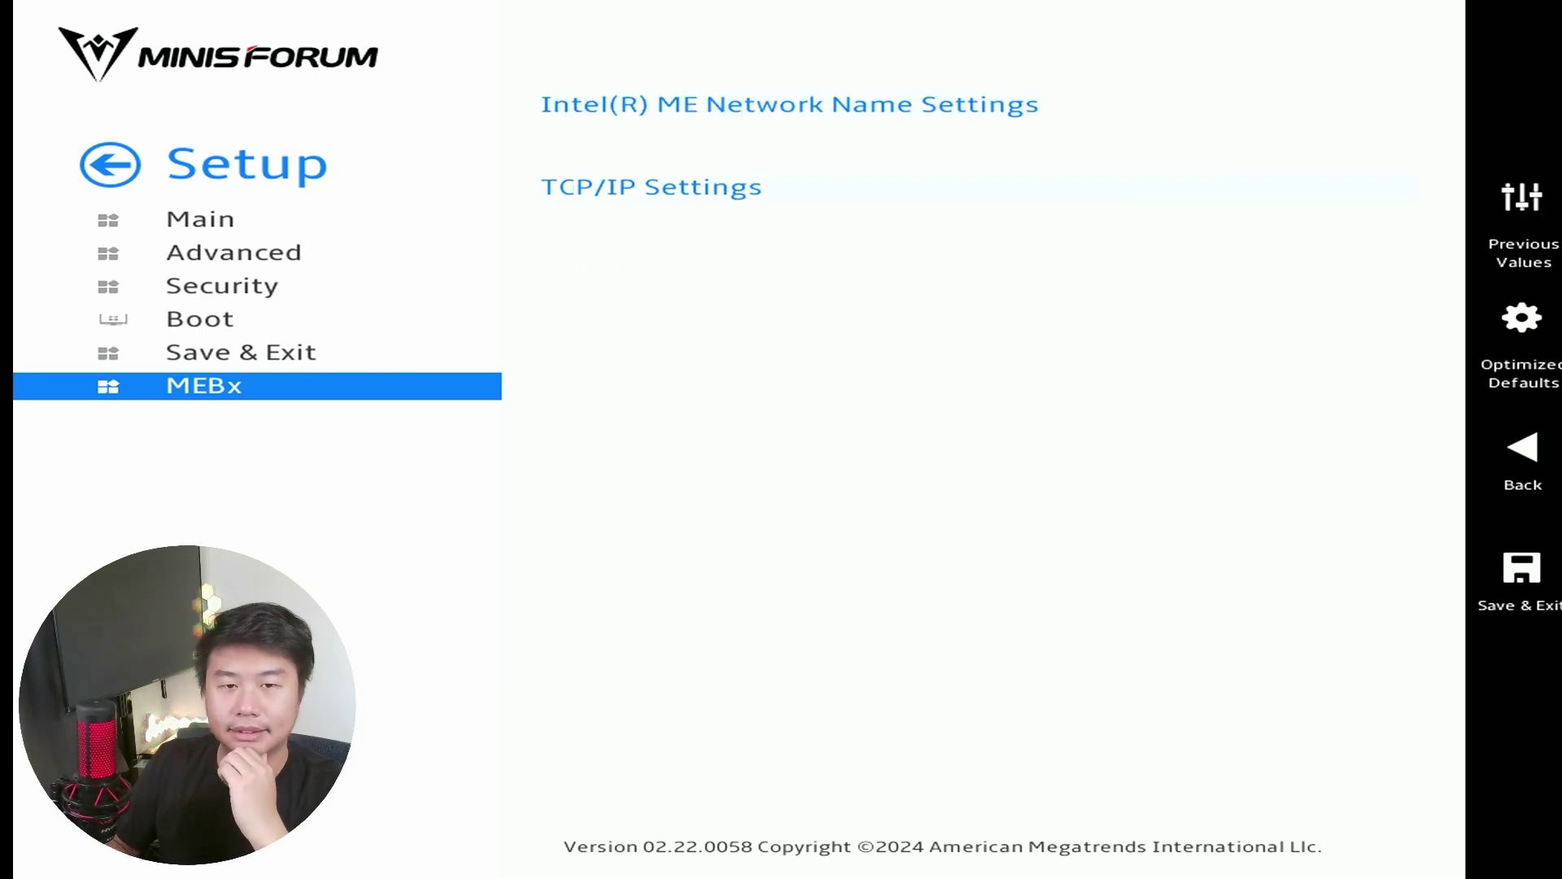
key(Up)
key(Return)
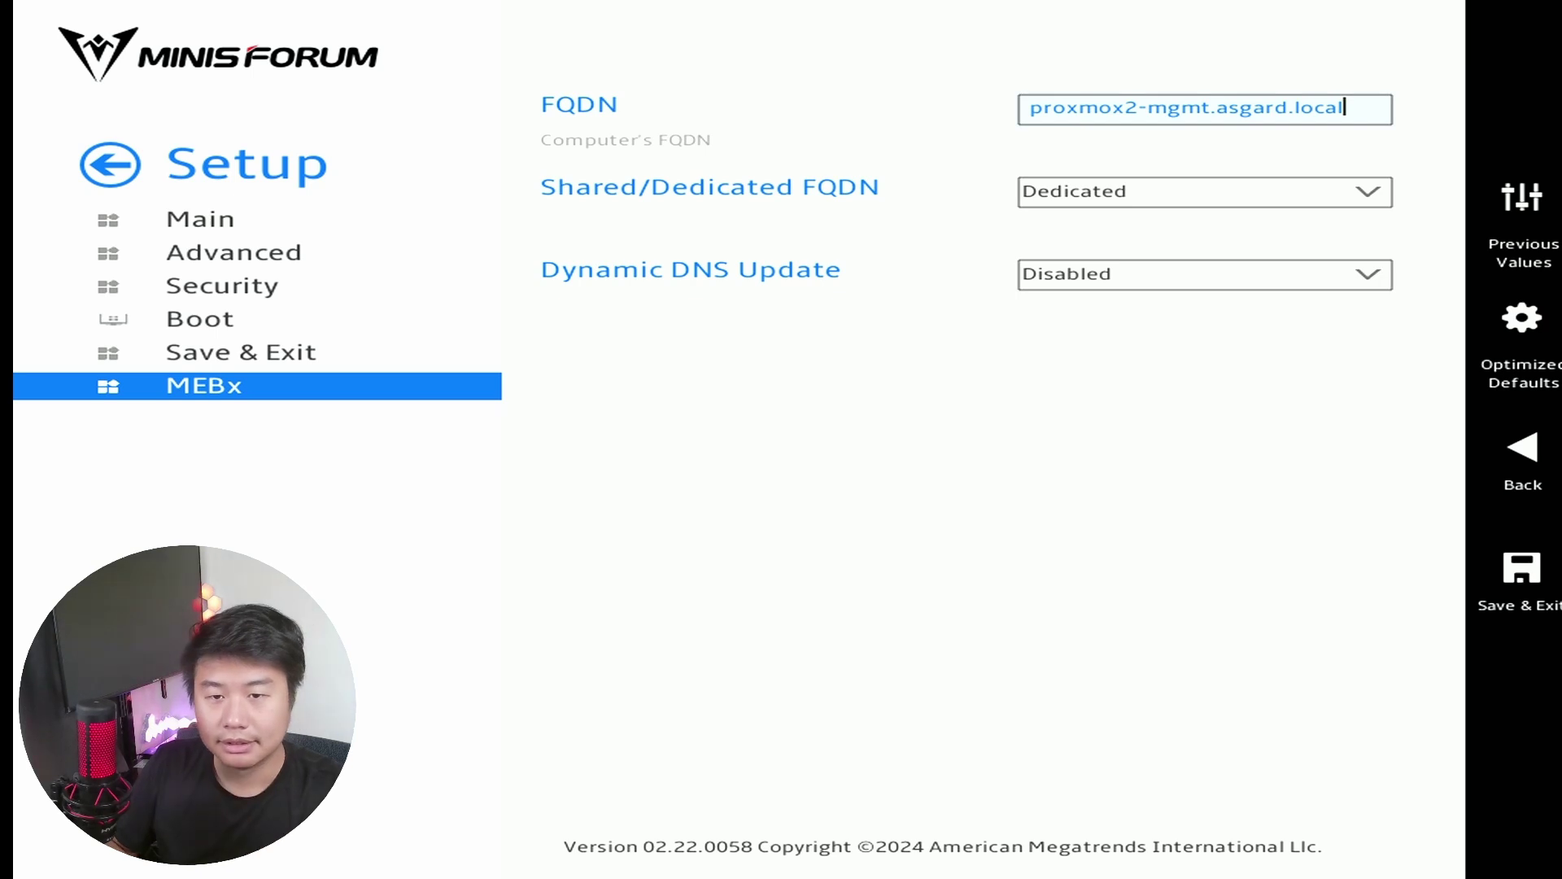
key(Tab)
key(Tab)
key(Tab)
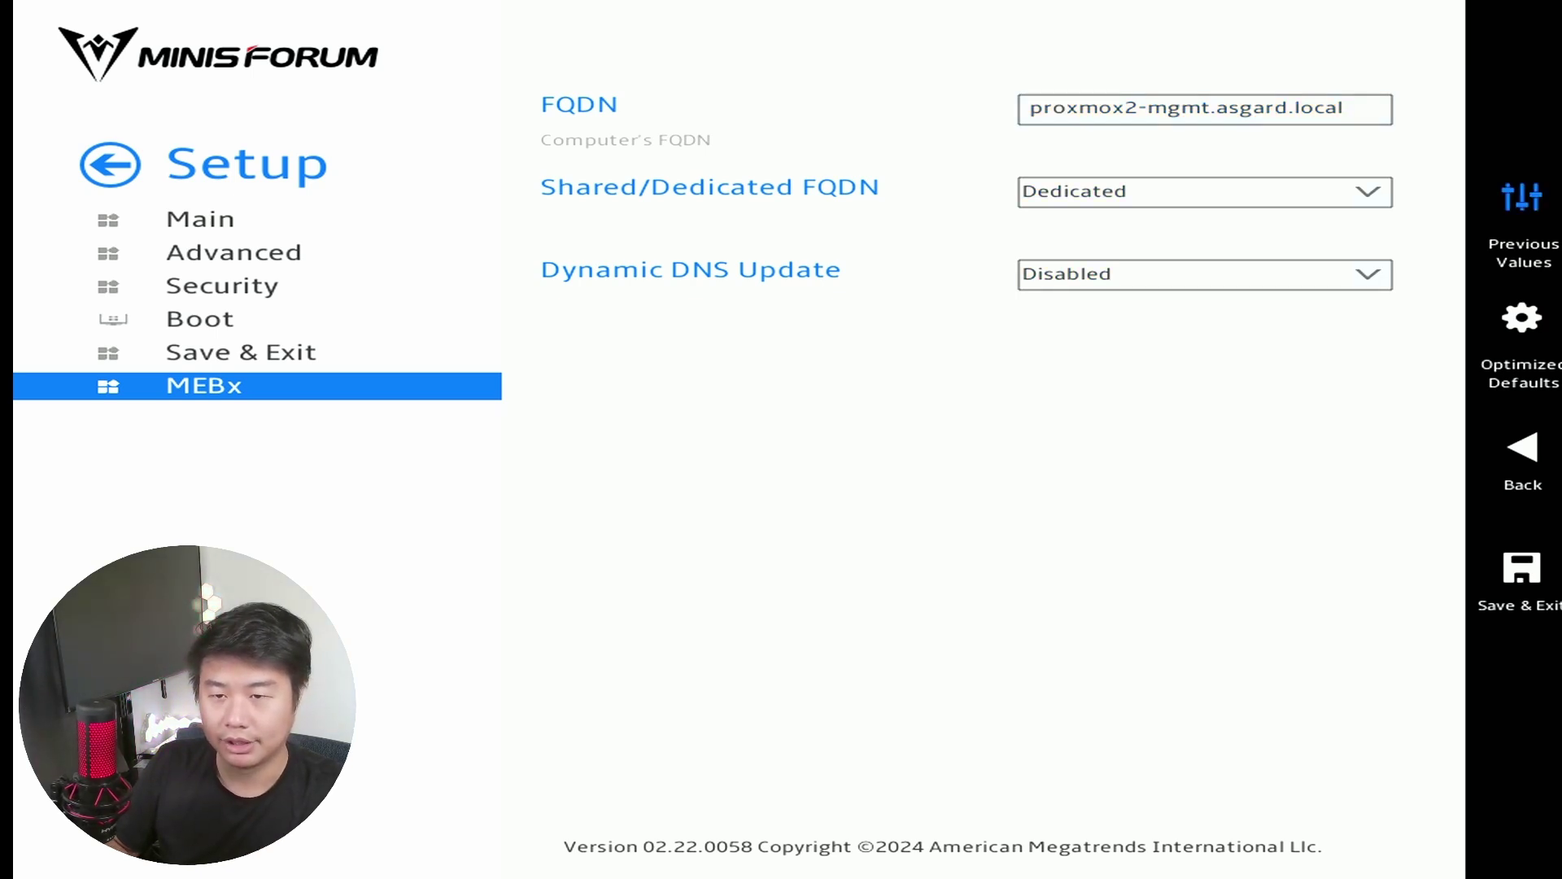
key(Tab)
key(Tab)
key(Return)
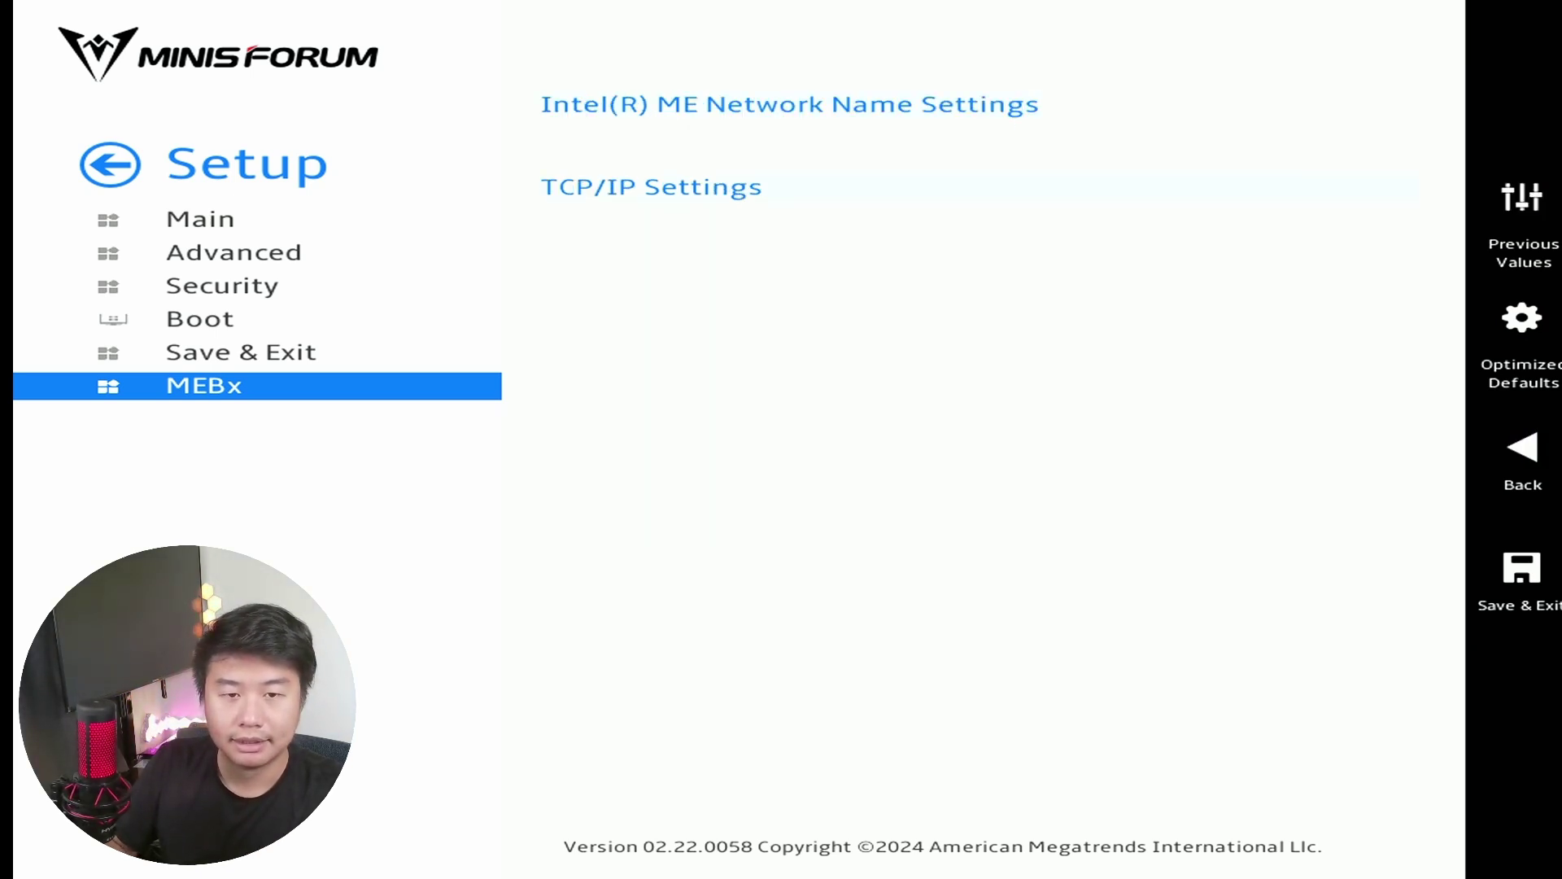
key(Return)
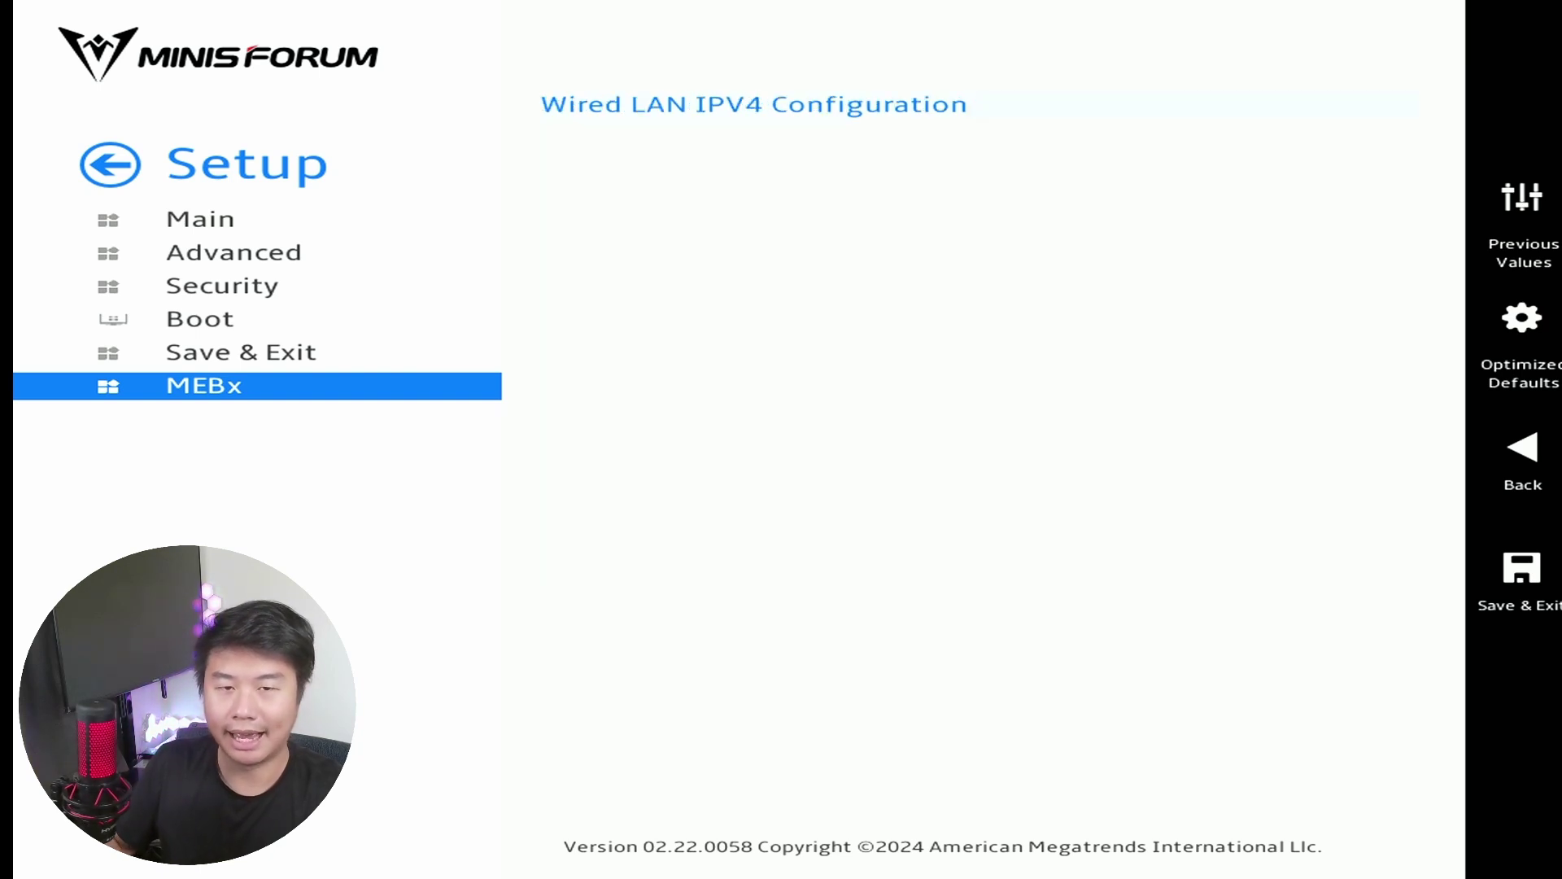
key(Return)
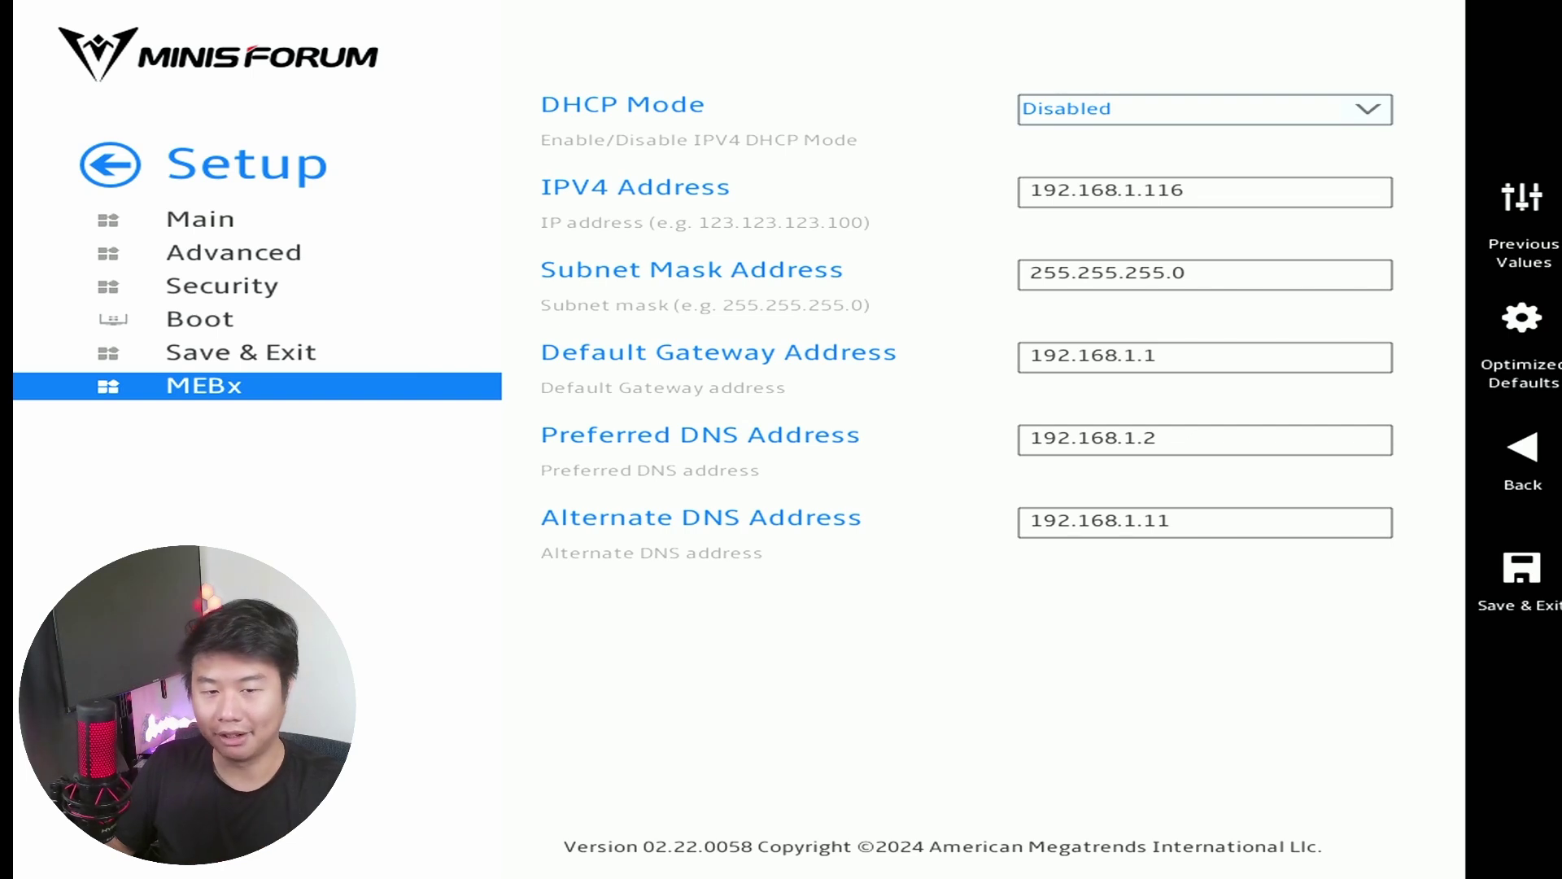
key(Down)
key(Down)
key(Down)
key(Down)
key(Down)
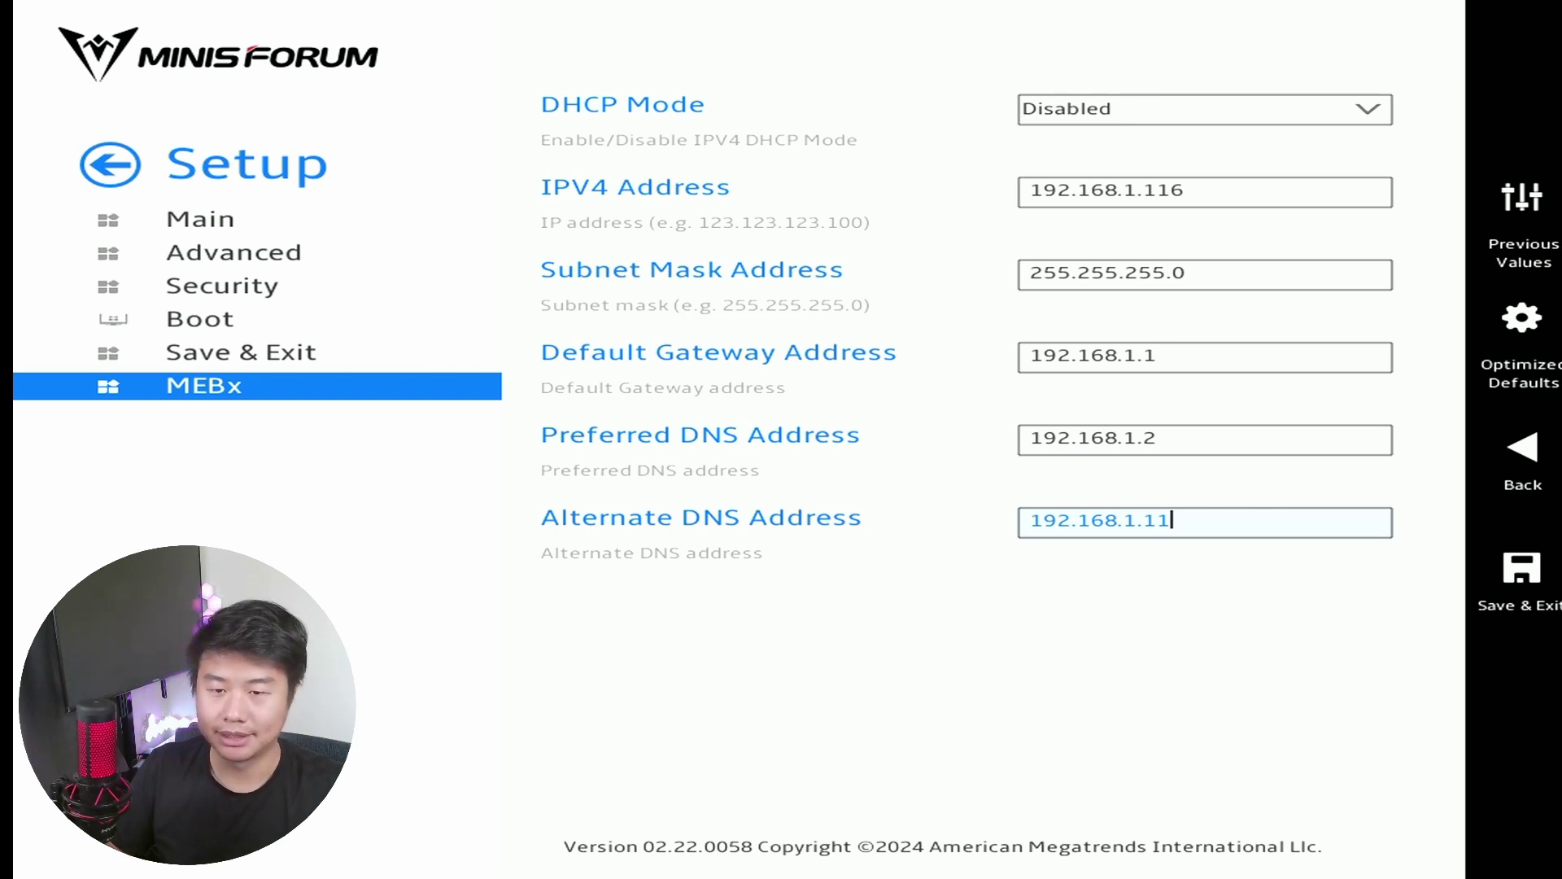
key(Escape)
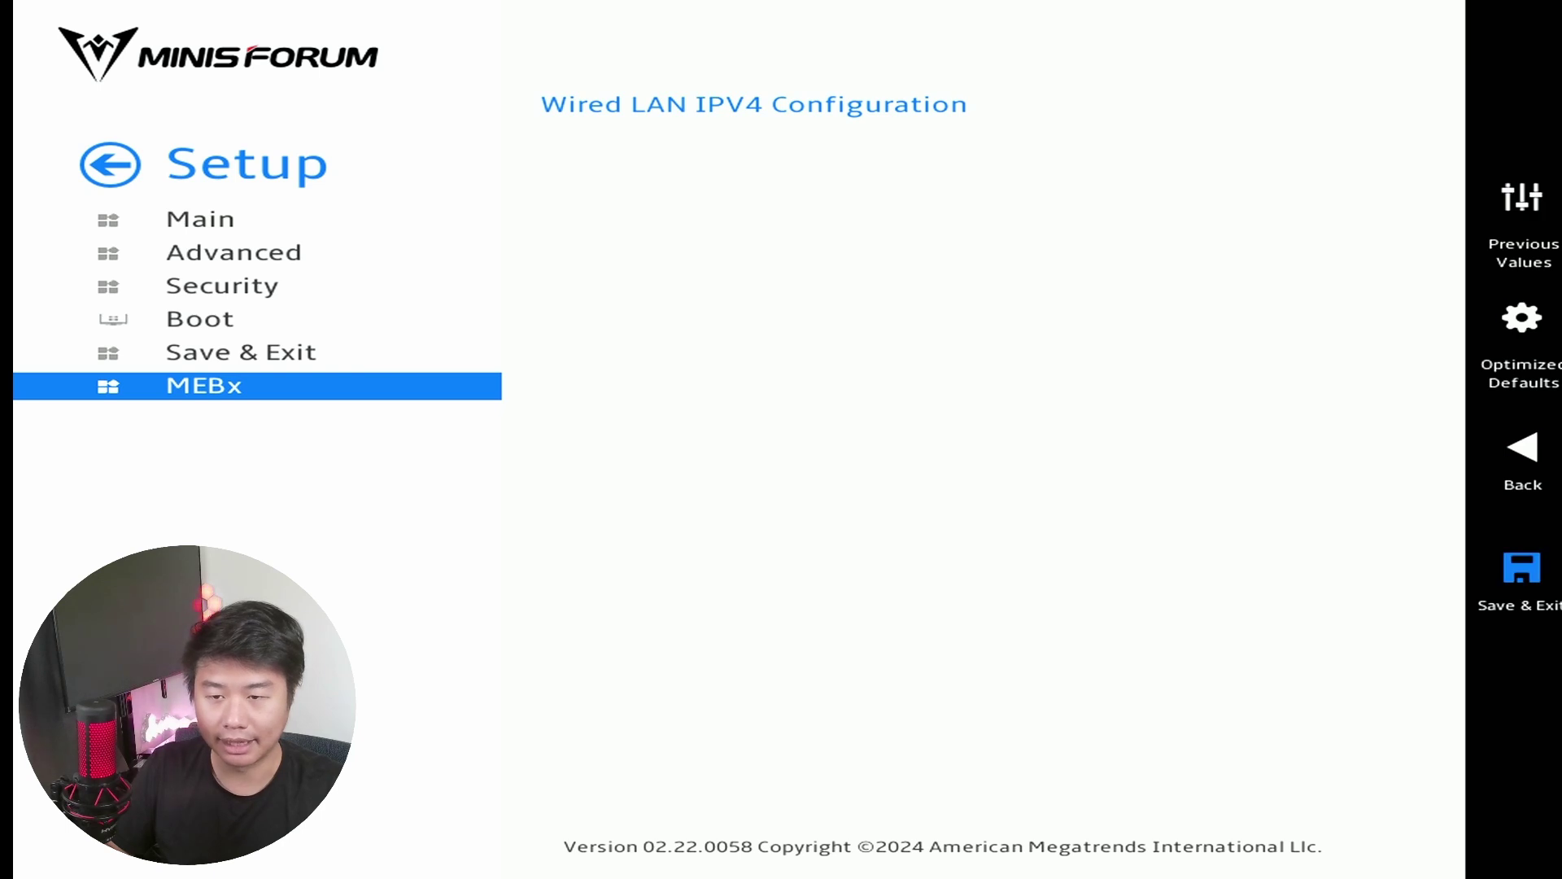
key(Escape)
key(Escape)
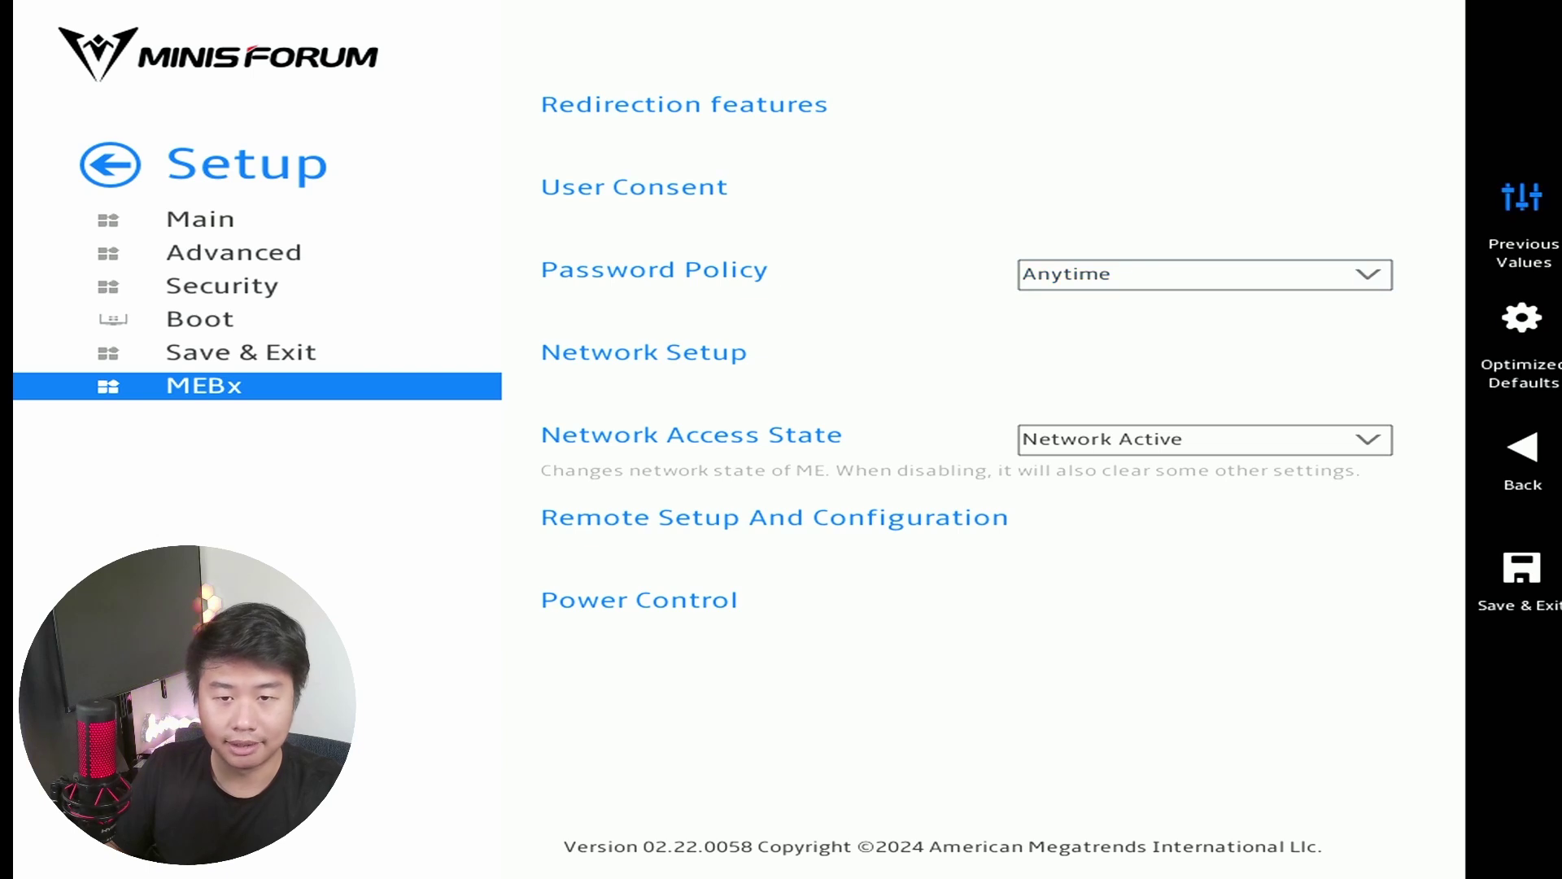
- Review Network Active and Remote Setup and Configuration, then save the MEBx configuration and exit setup
key(Down)
key(Down)
key(Down)
key(Down)
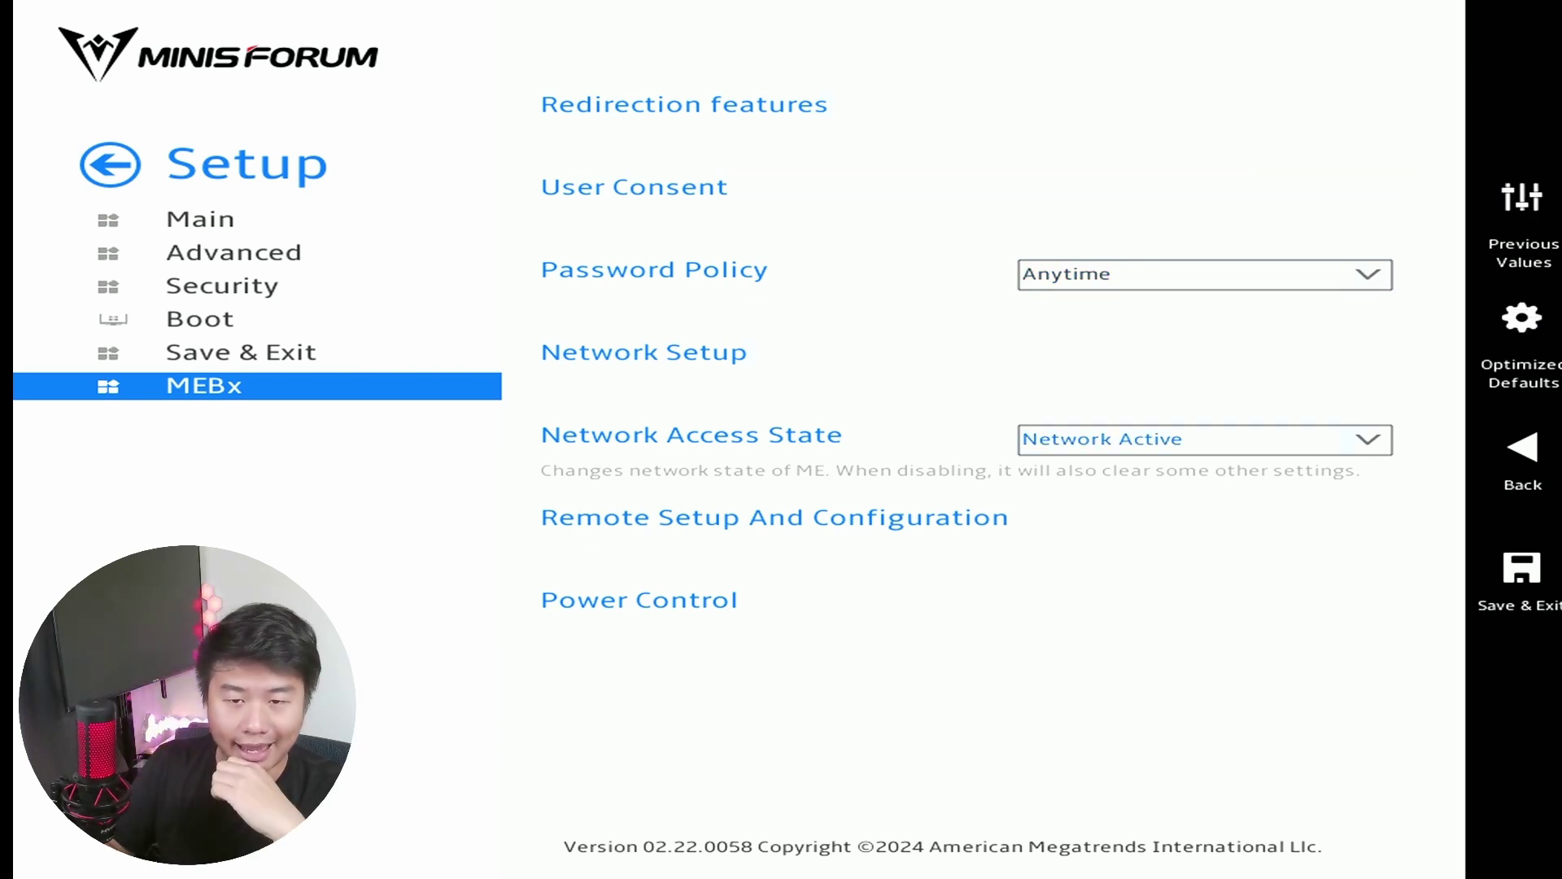
key(Down)
key(Return)
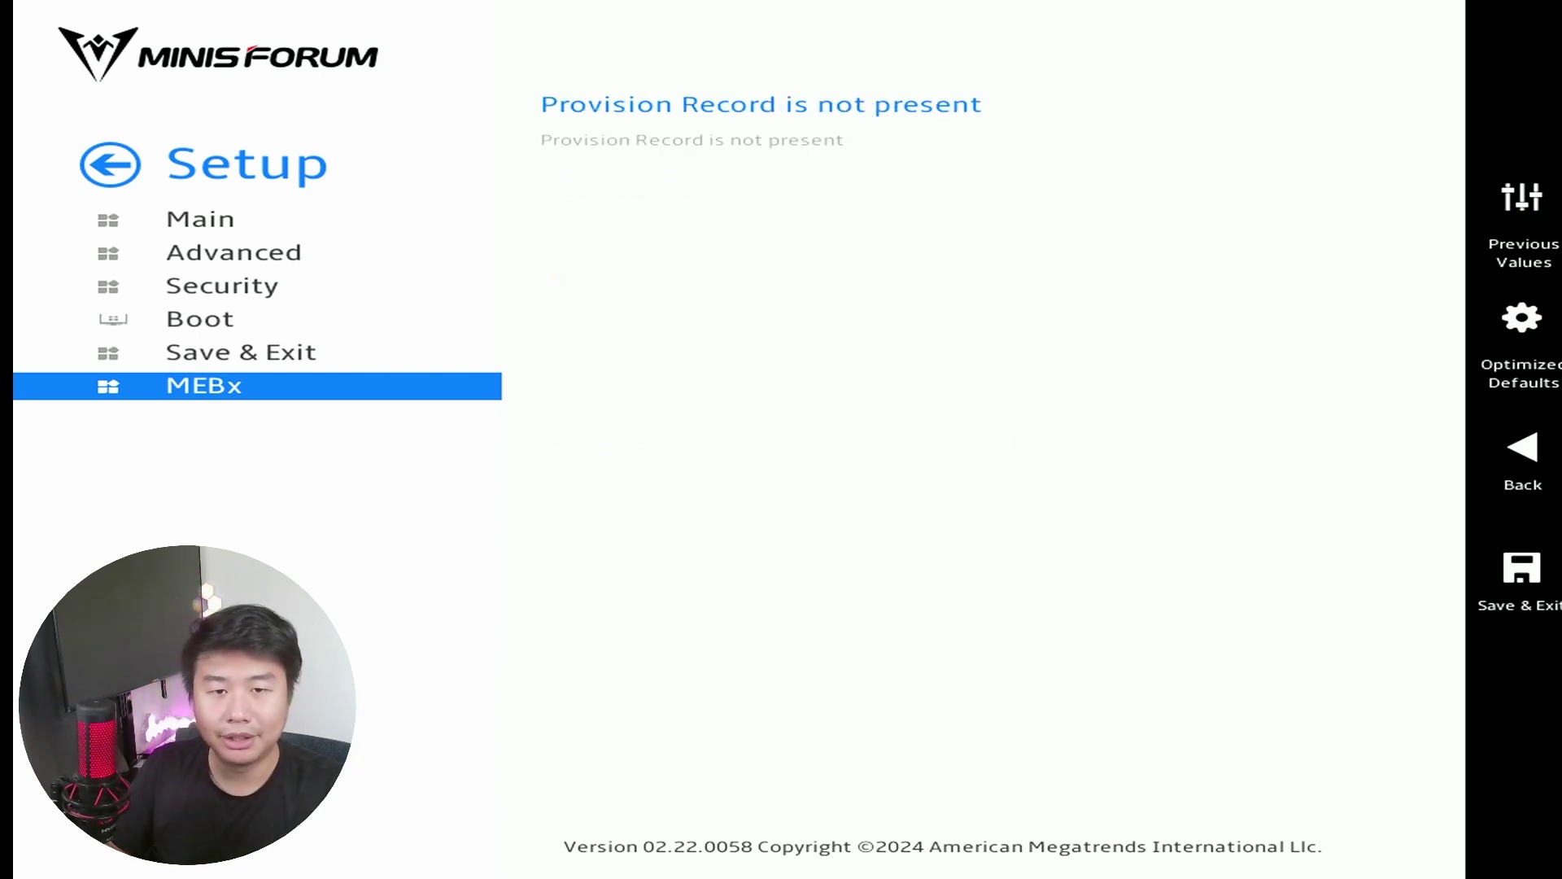
key(Escape)
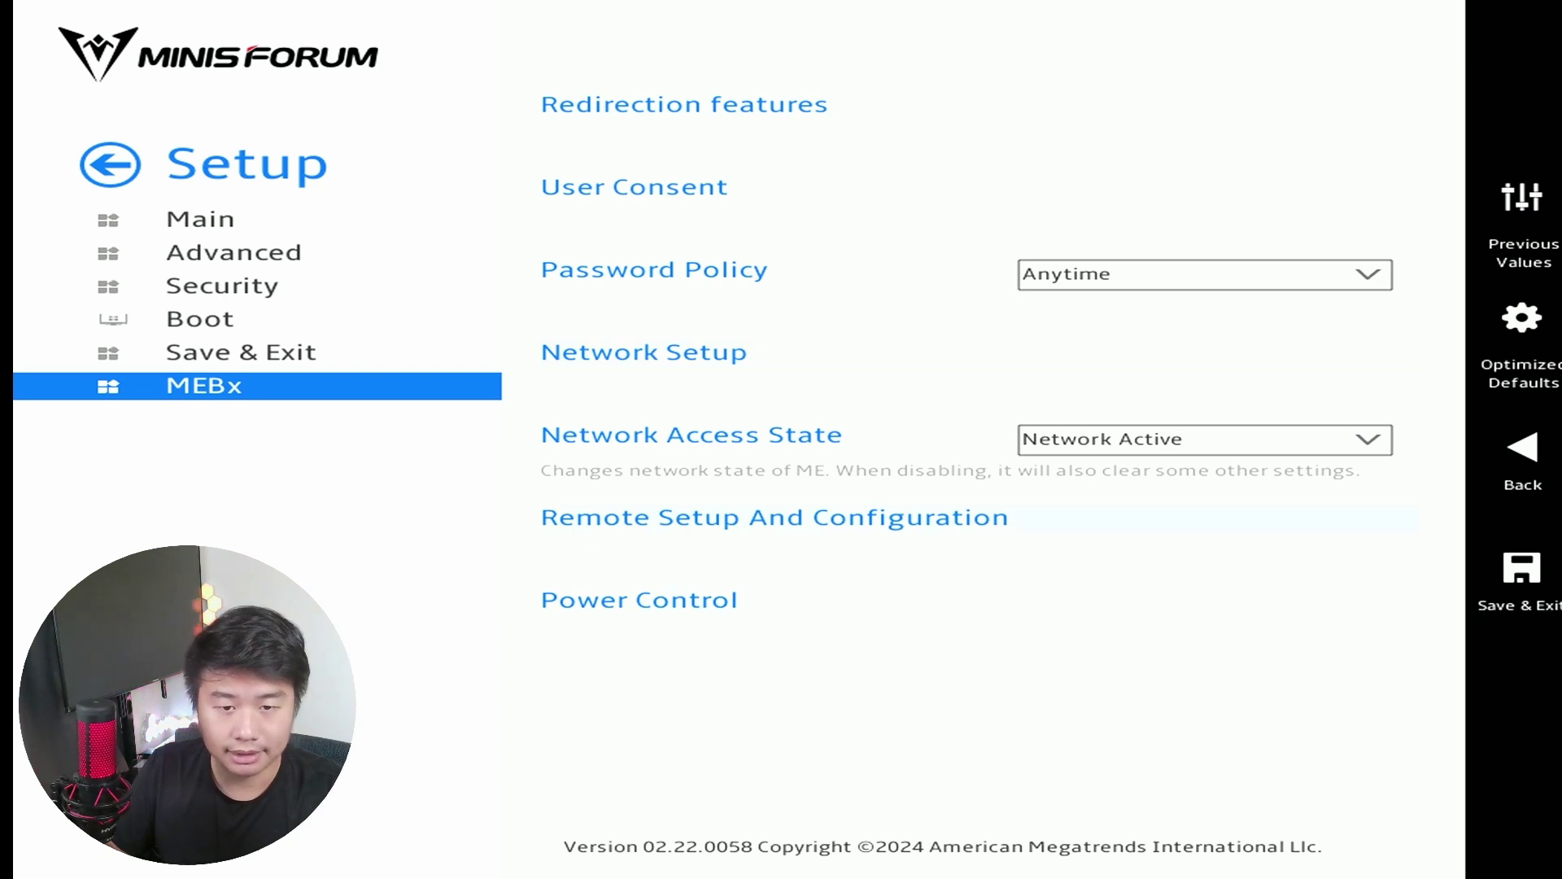
key(Return)
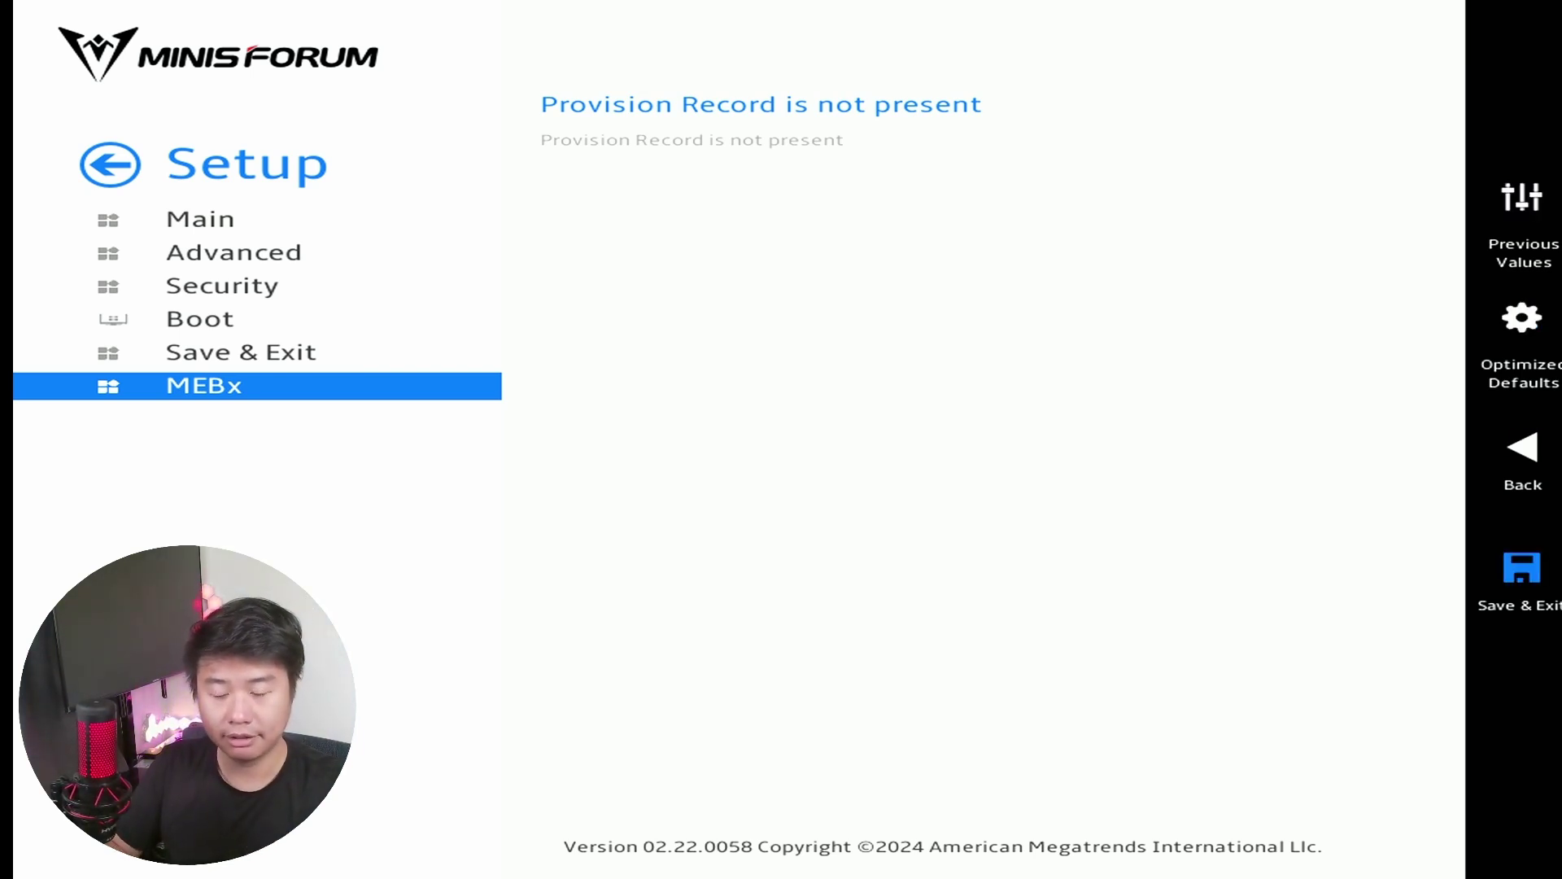
click(1522, 460)
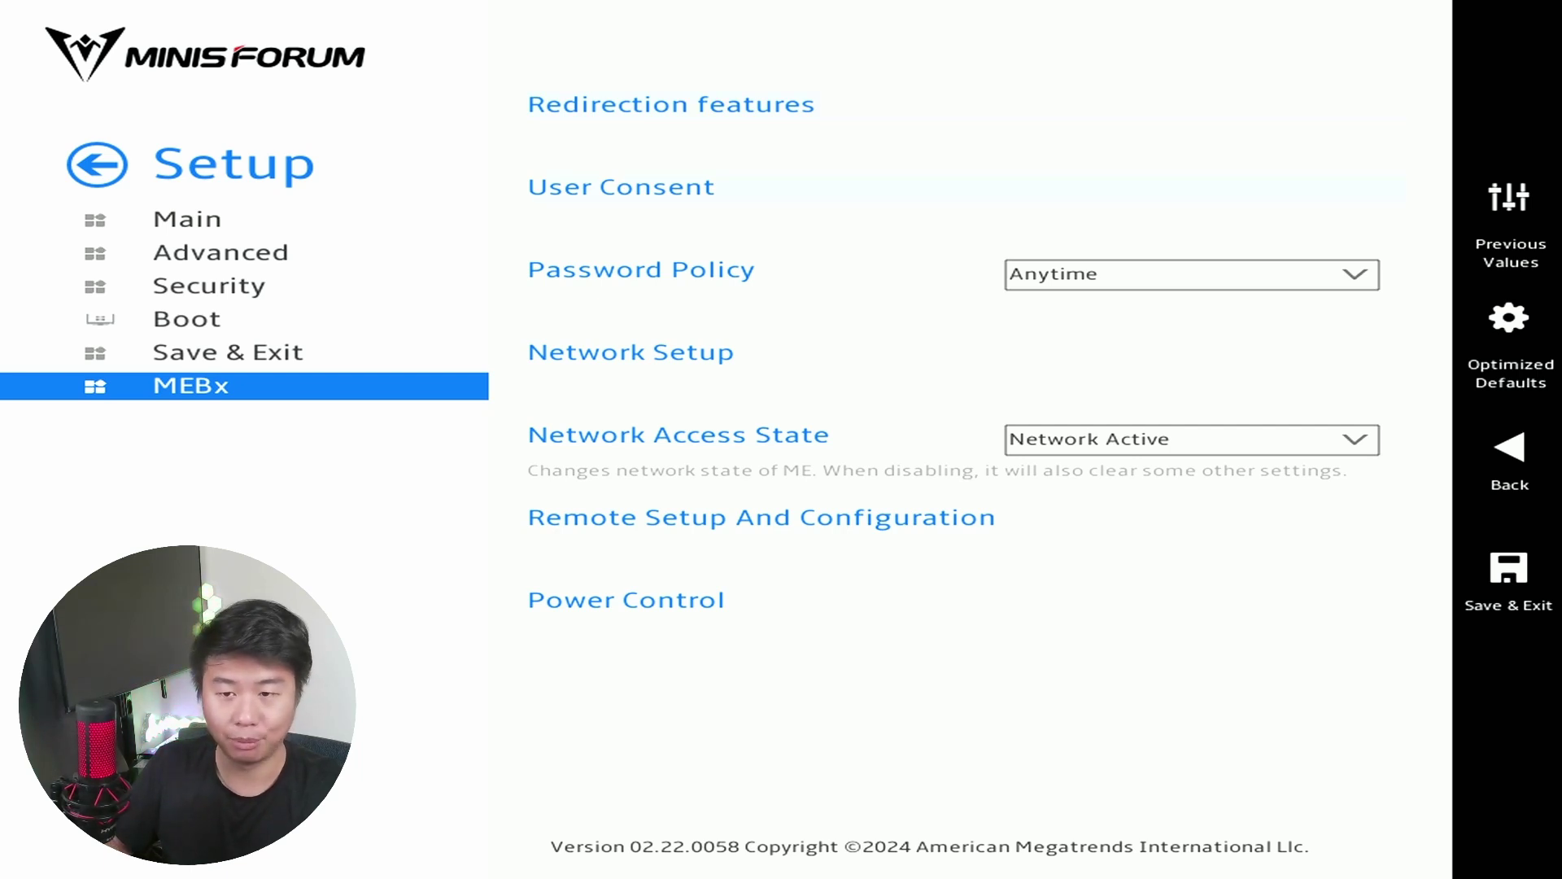
click(1510, 574)
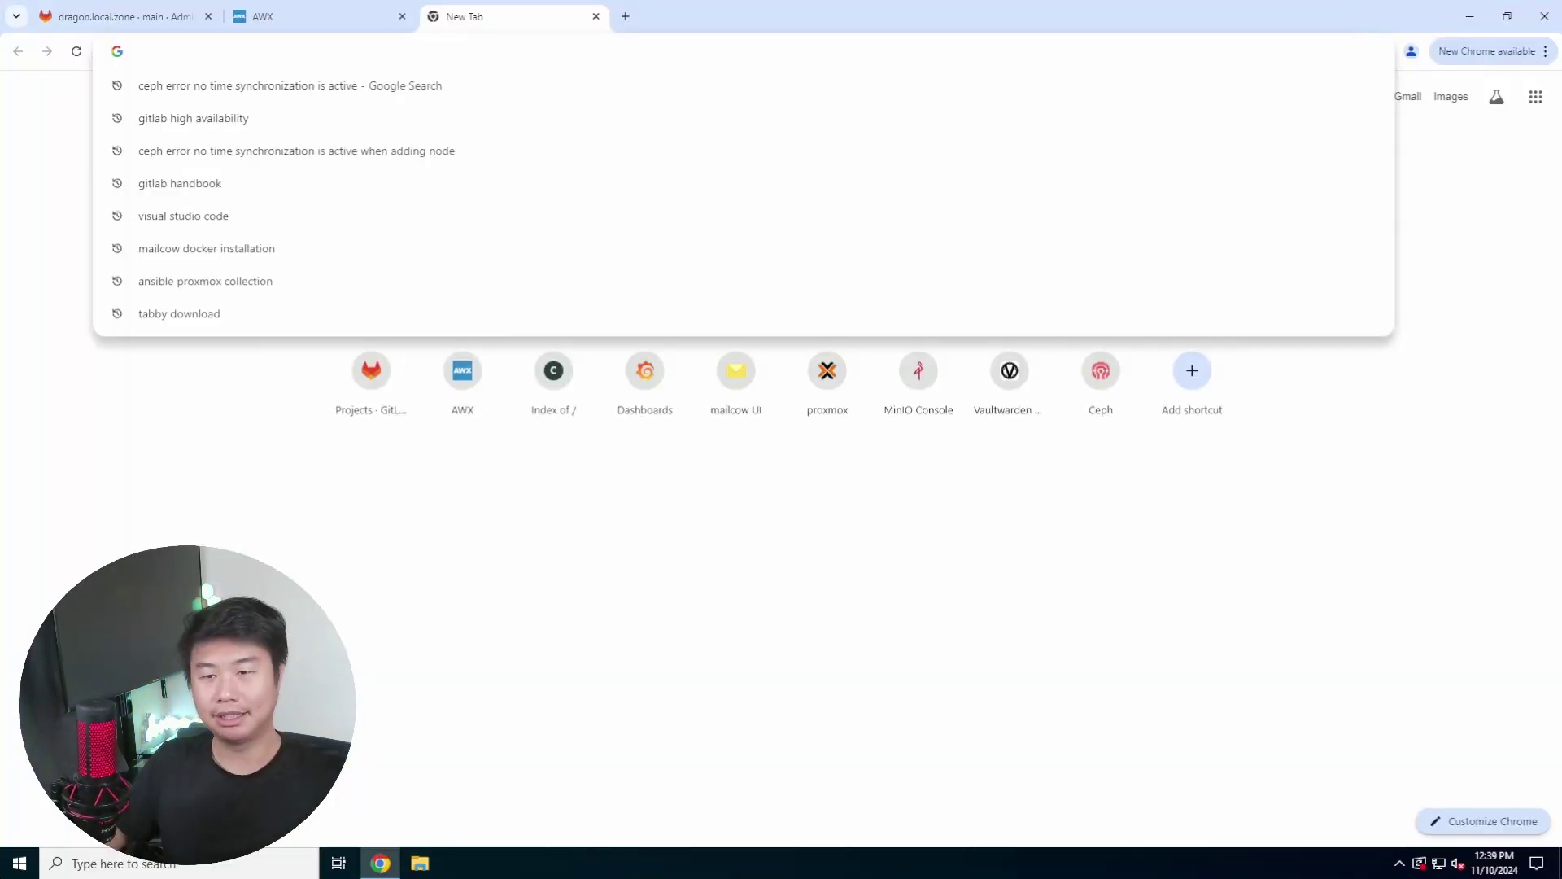
- Search Google for 'mesh commander' and go to the official meshcommander.com site
click(1391, 582)
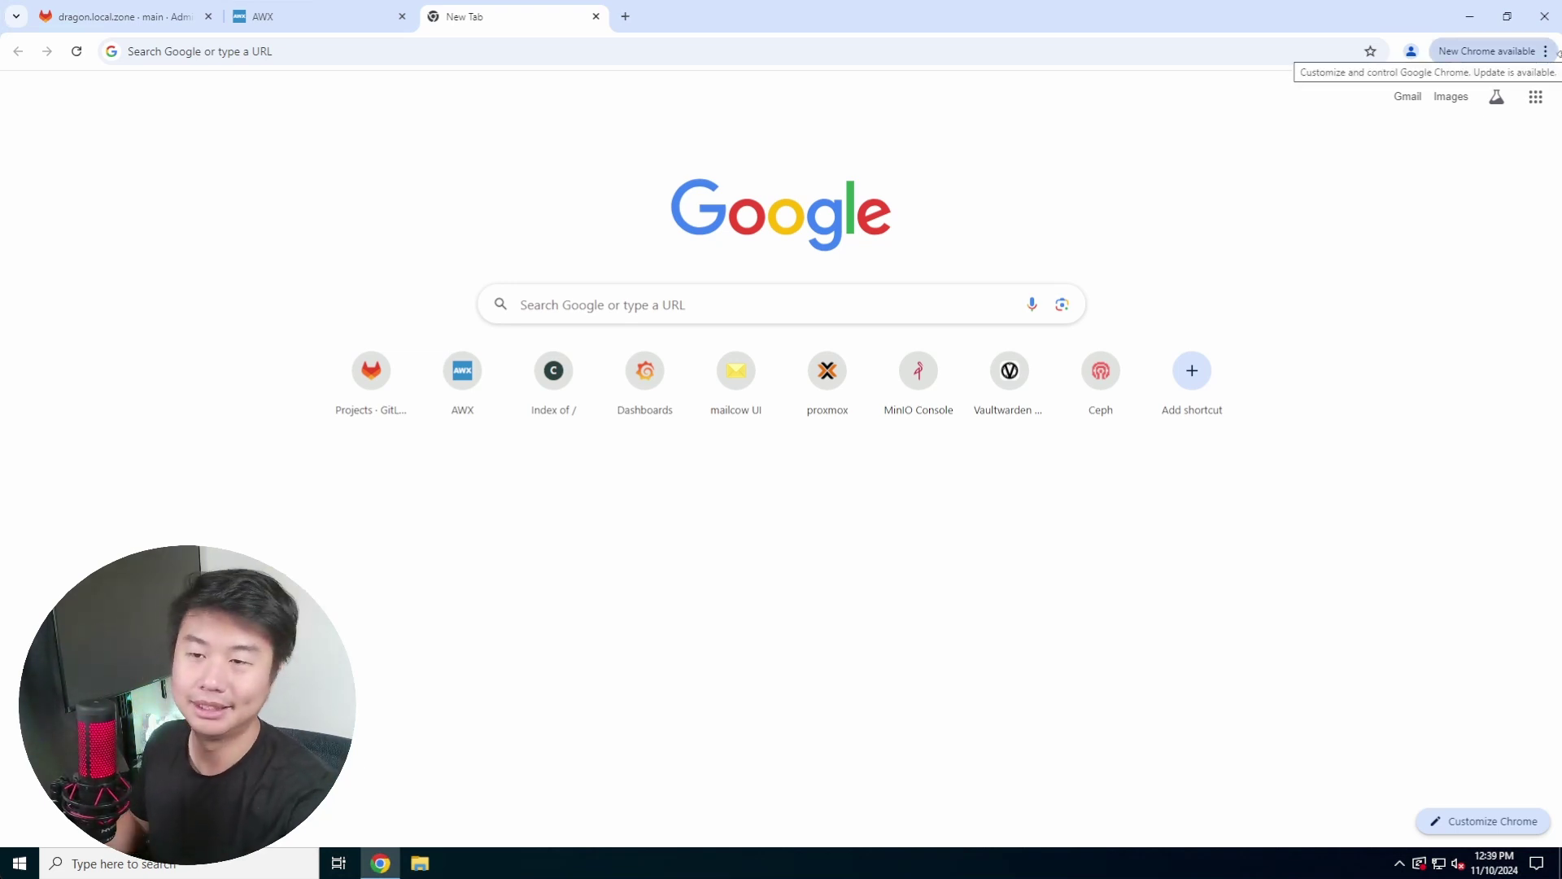
click(848, 43)
text(mesh comma)
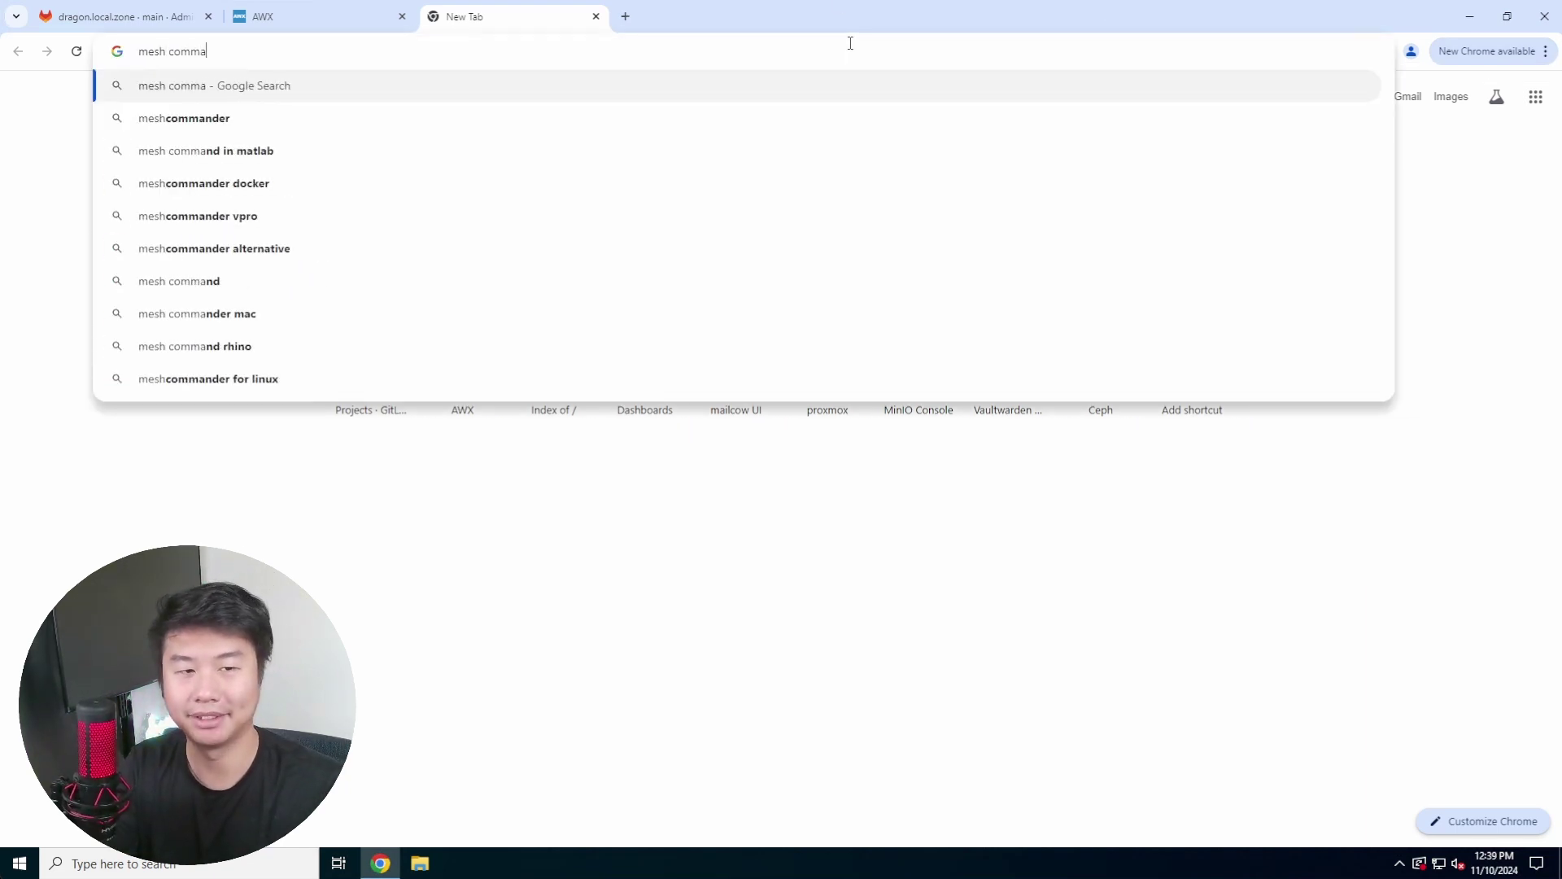
text(nder)
key(Return)
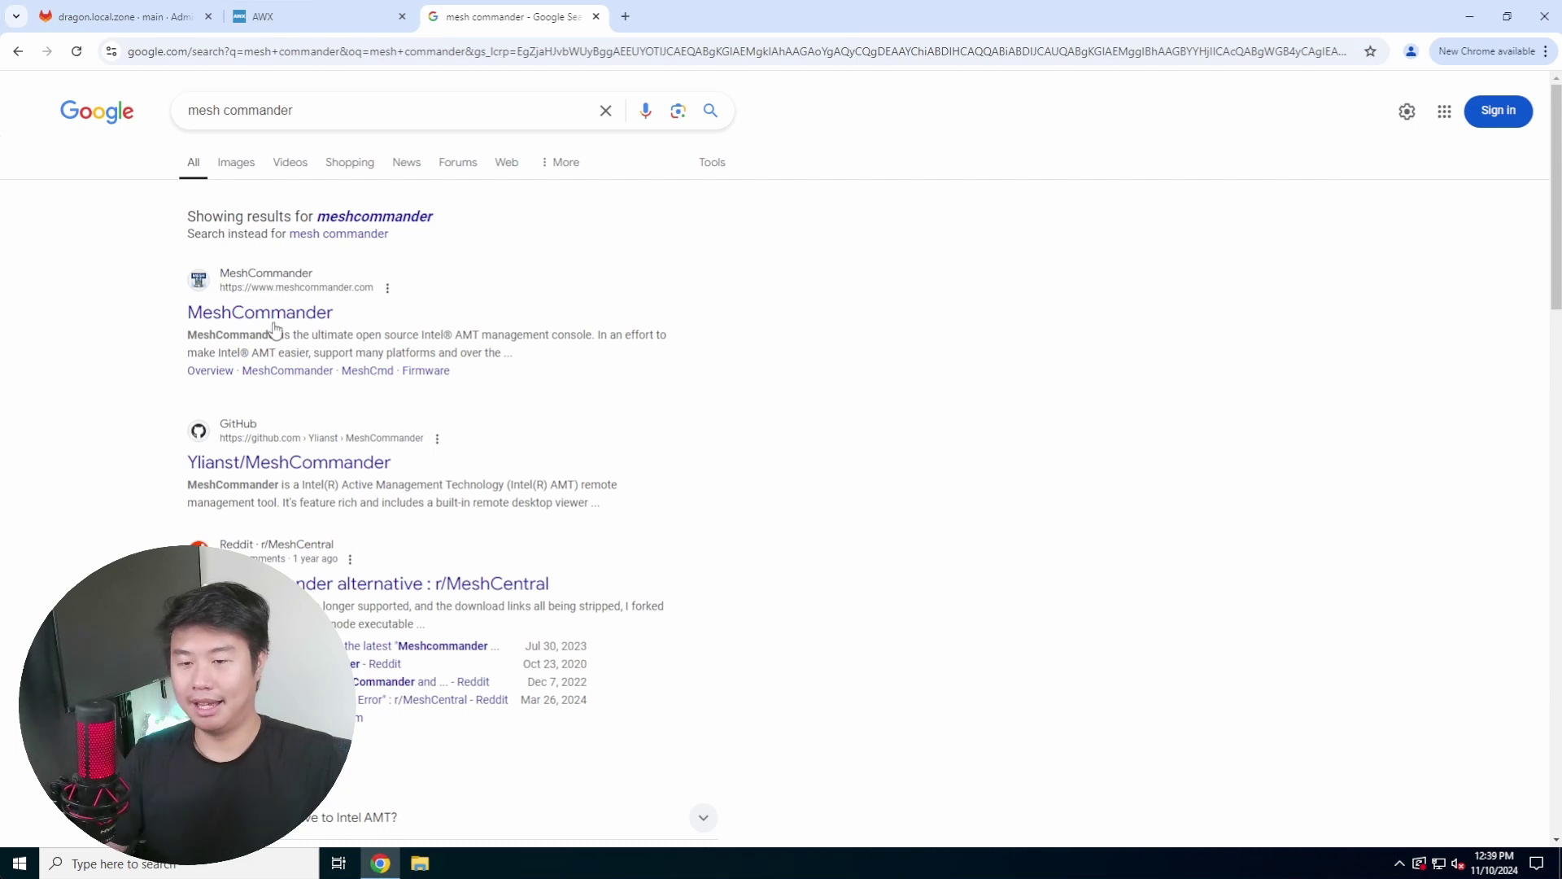
click(273, 316)
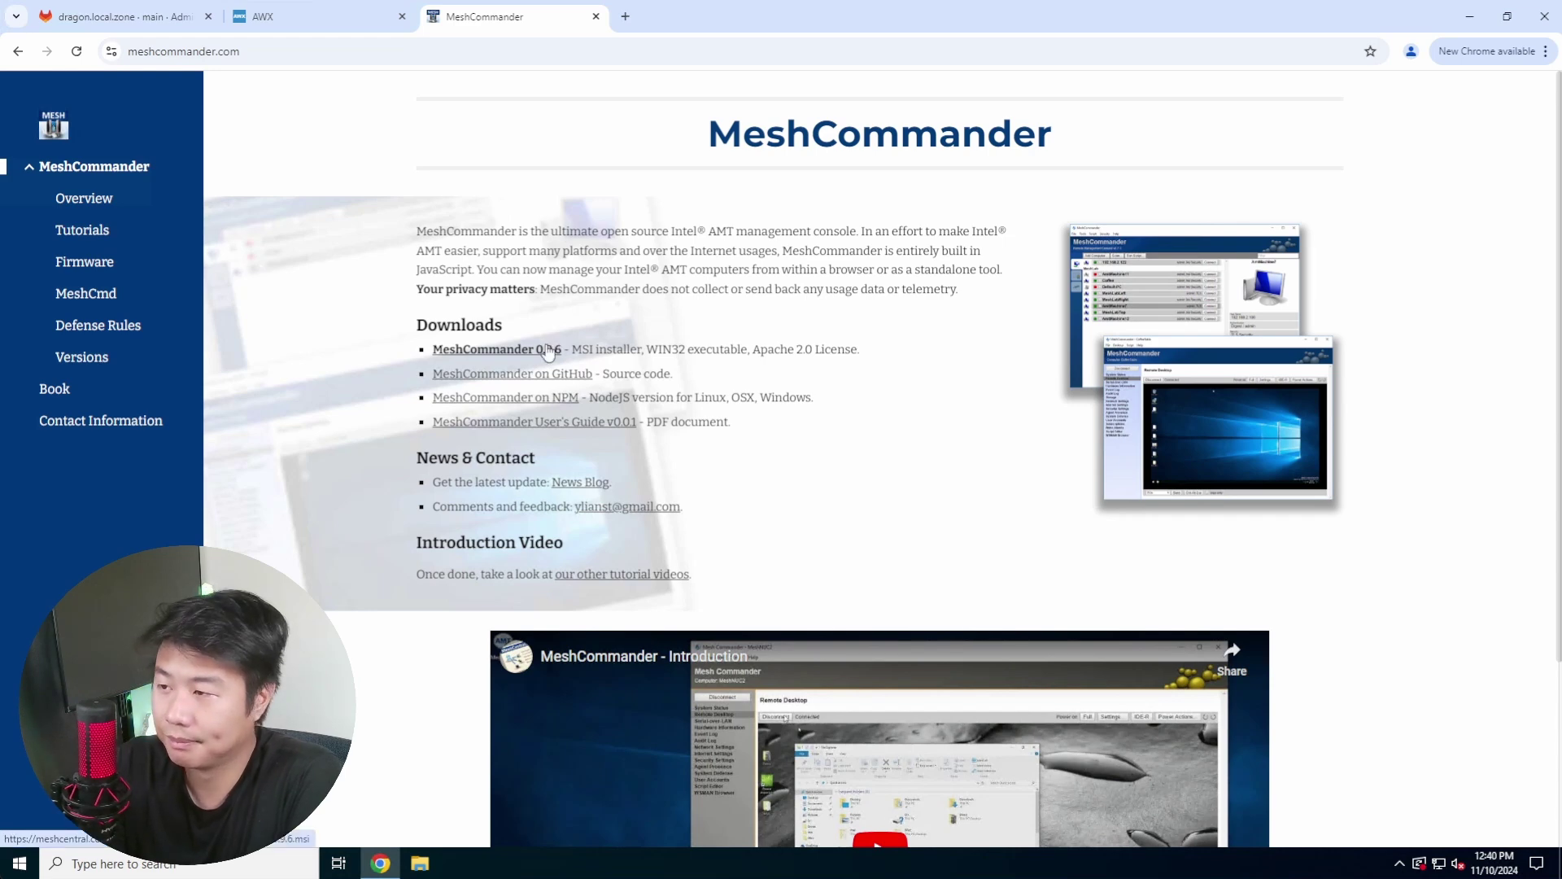
- Download the MeshCommander 0.9.6 MSI installer and launch it from the downloads list
click(549, 351)
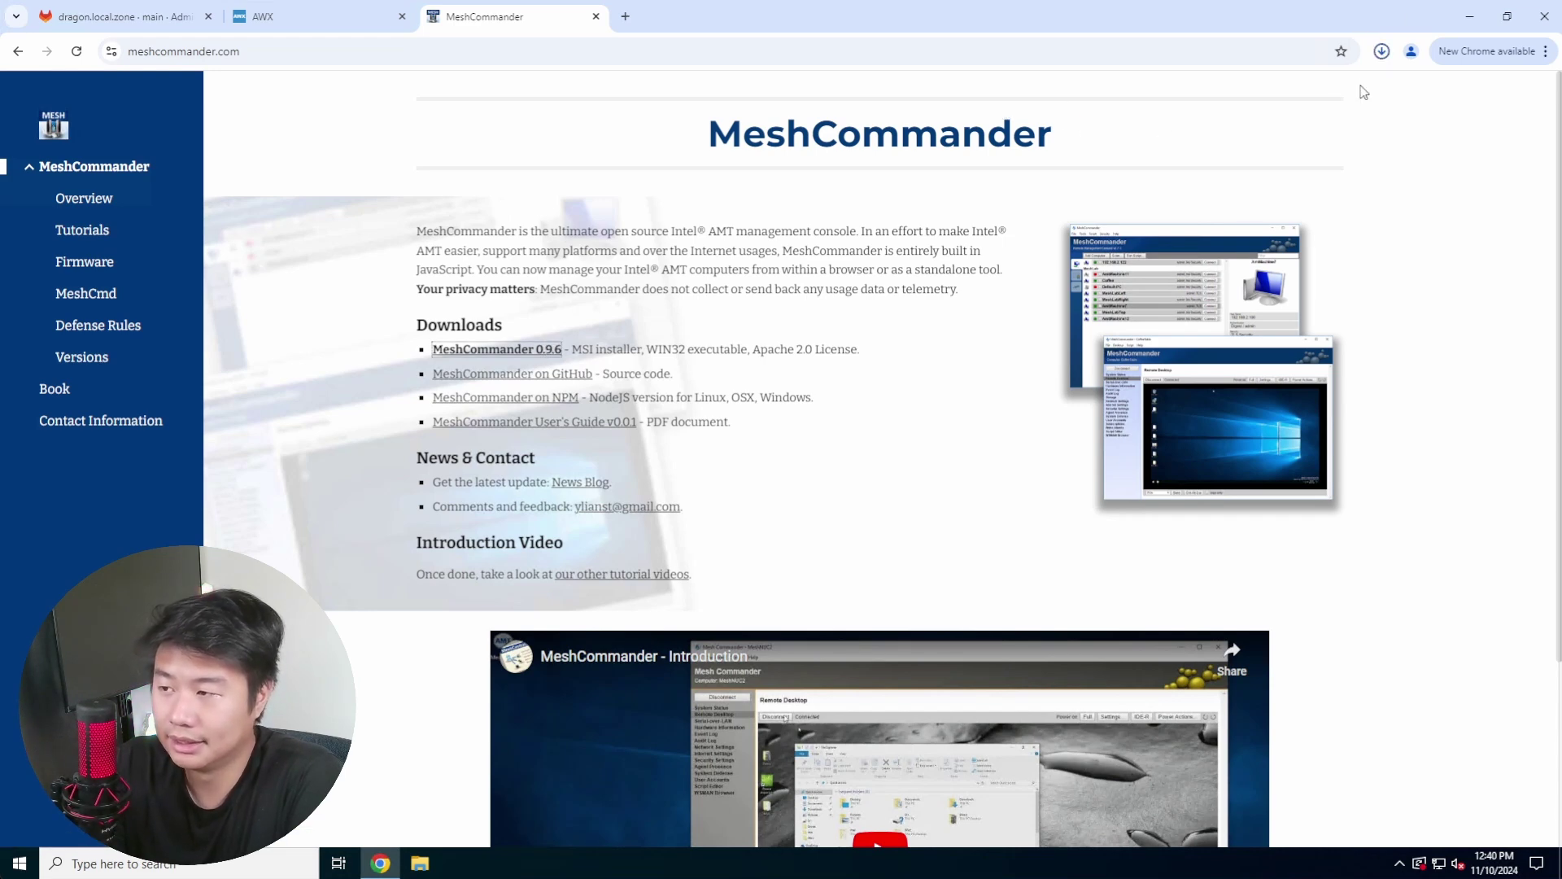
click(1381, 51)
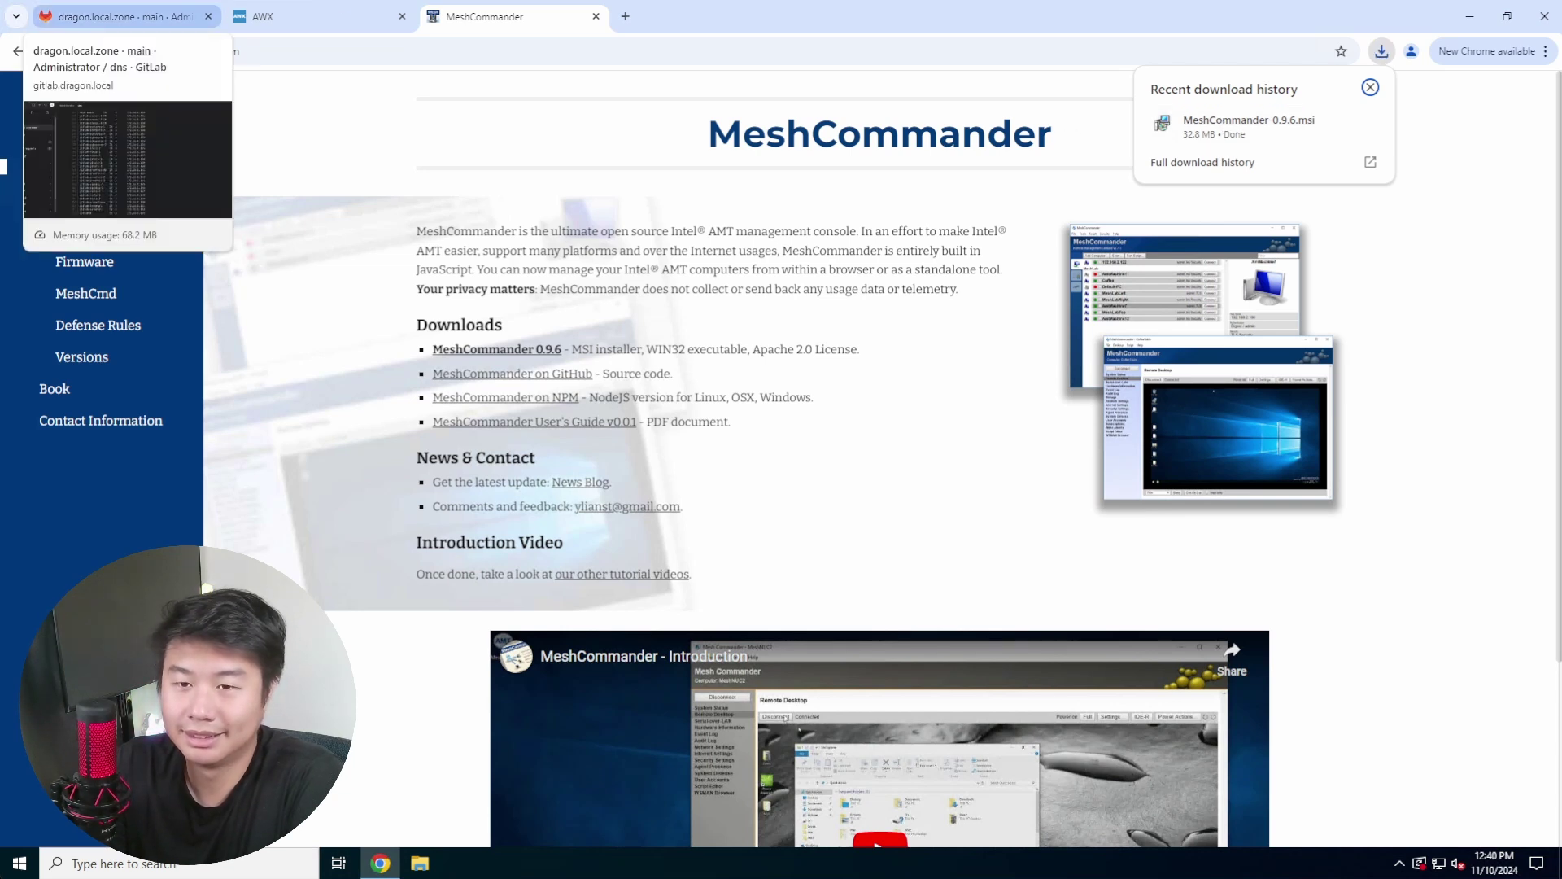
click(1193, 129)
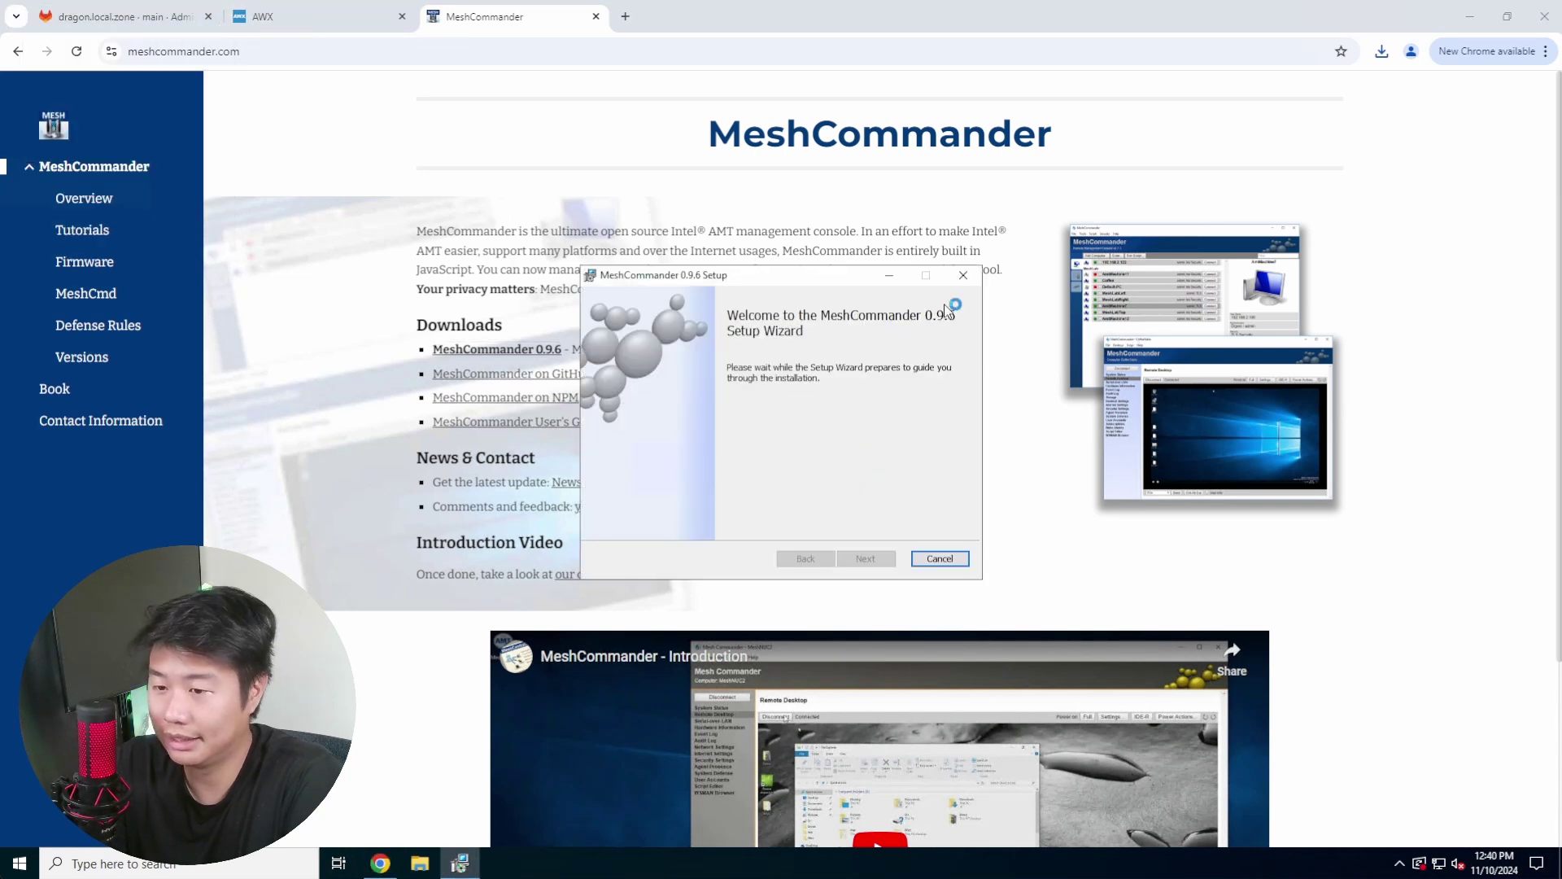
- Install MeshCommander 0.9.6 through the wizard, accepting the licence terms, and close it when finished
click(867, 560)
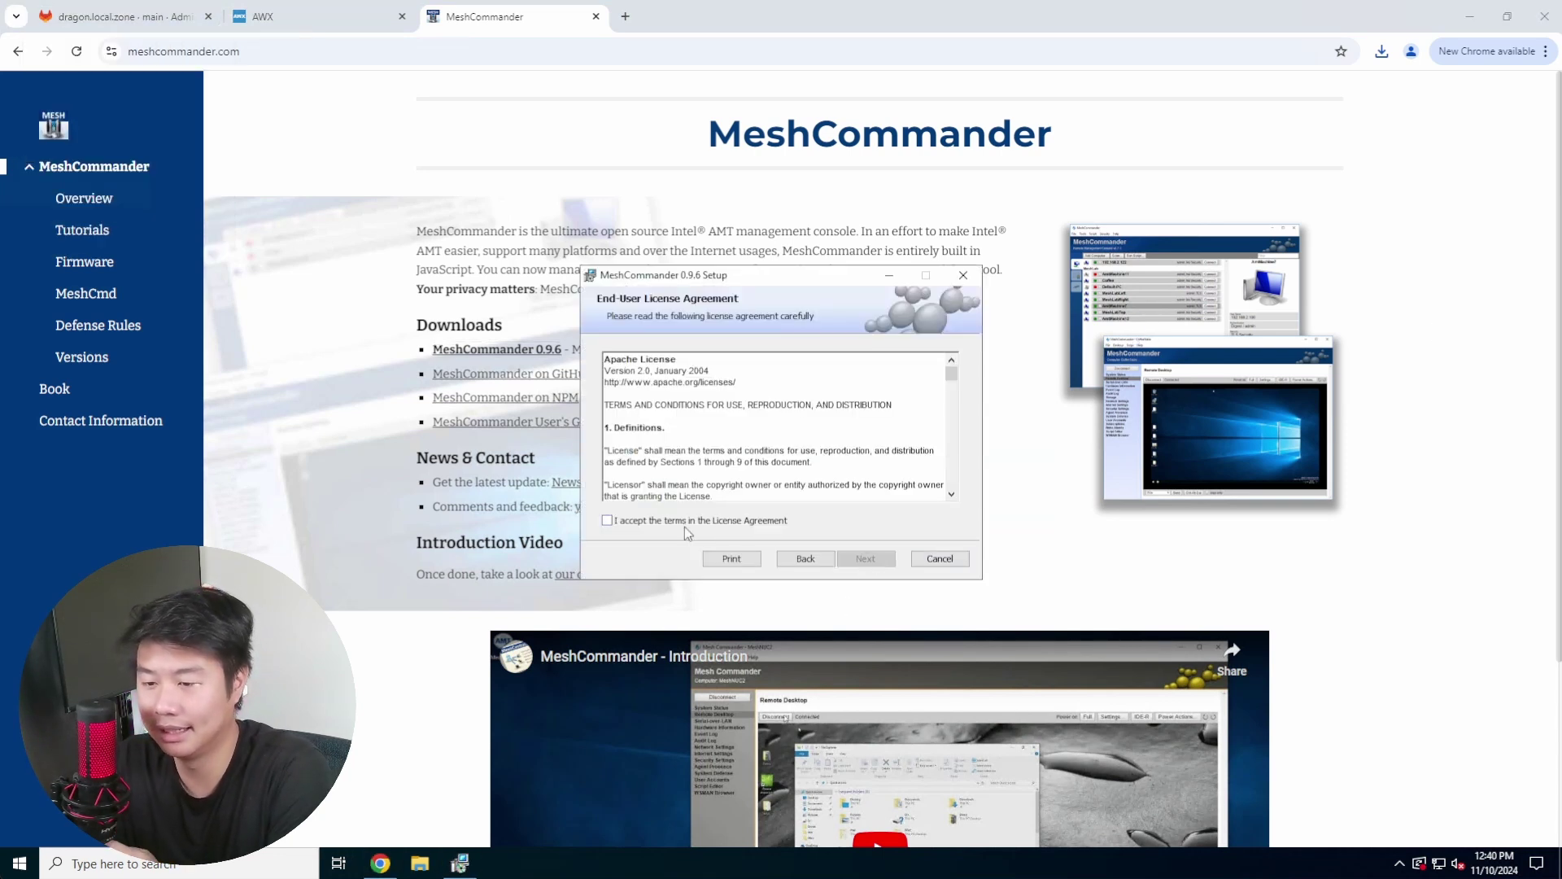
click(688, 529)
click(880, 561)
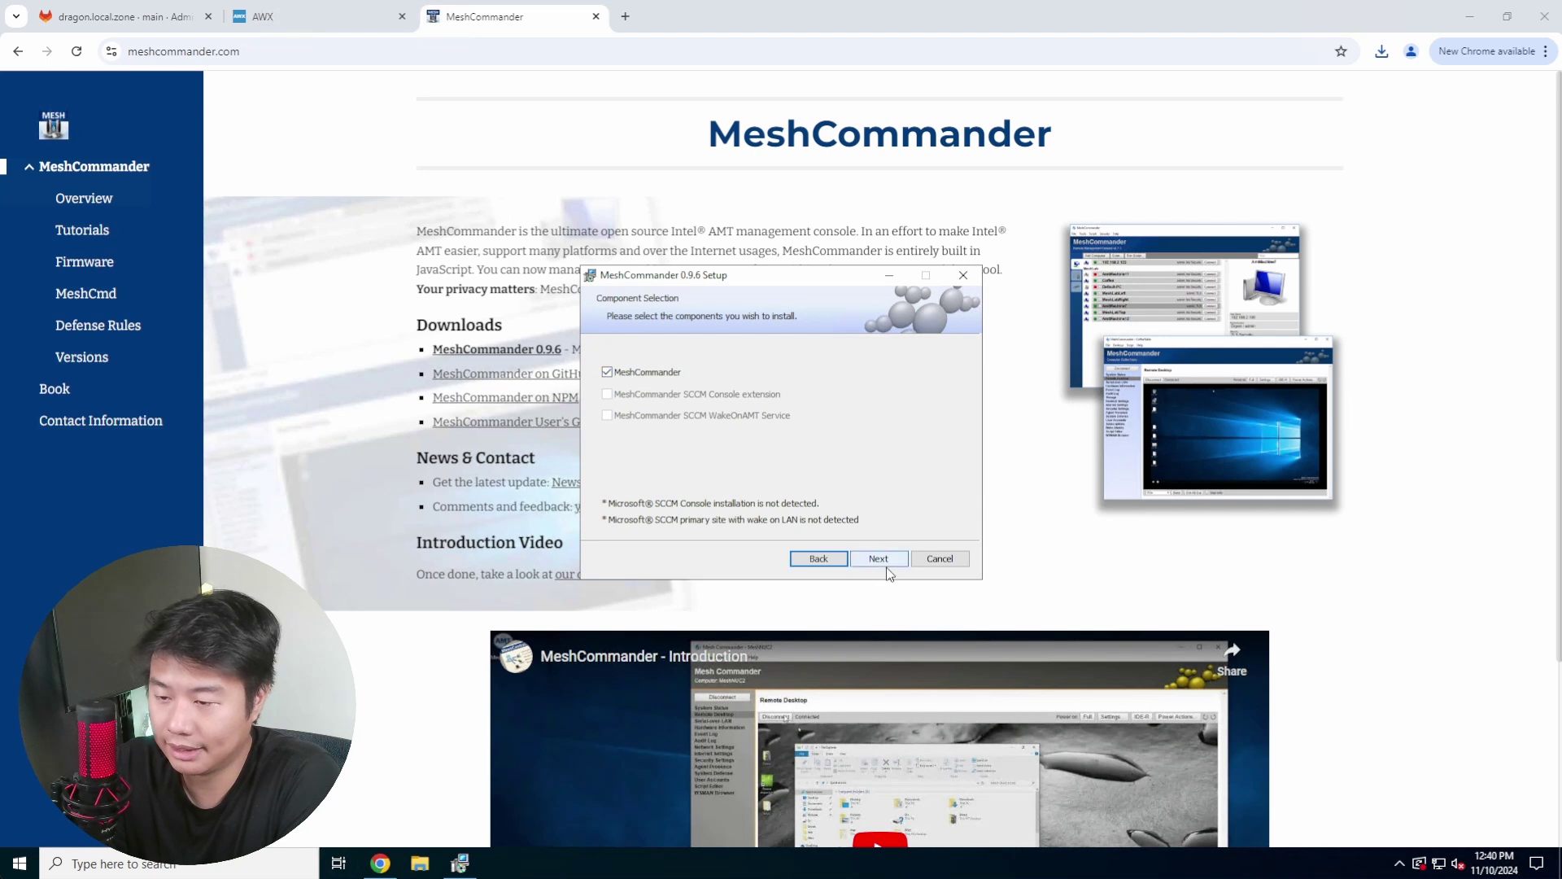
click(862, 558)
click(862, 558)
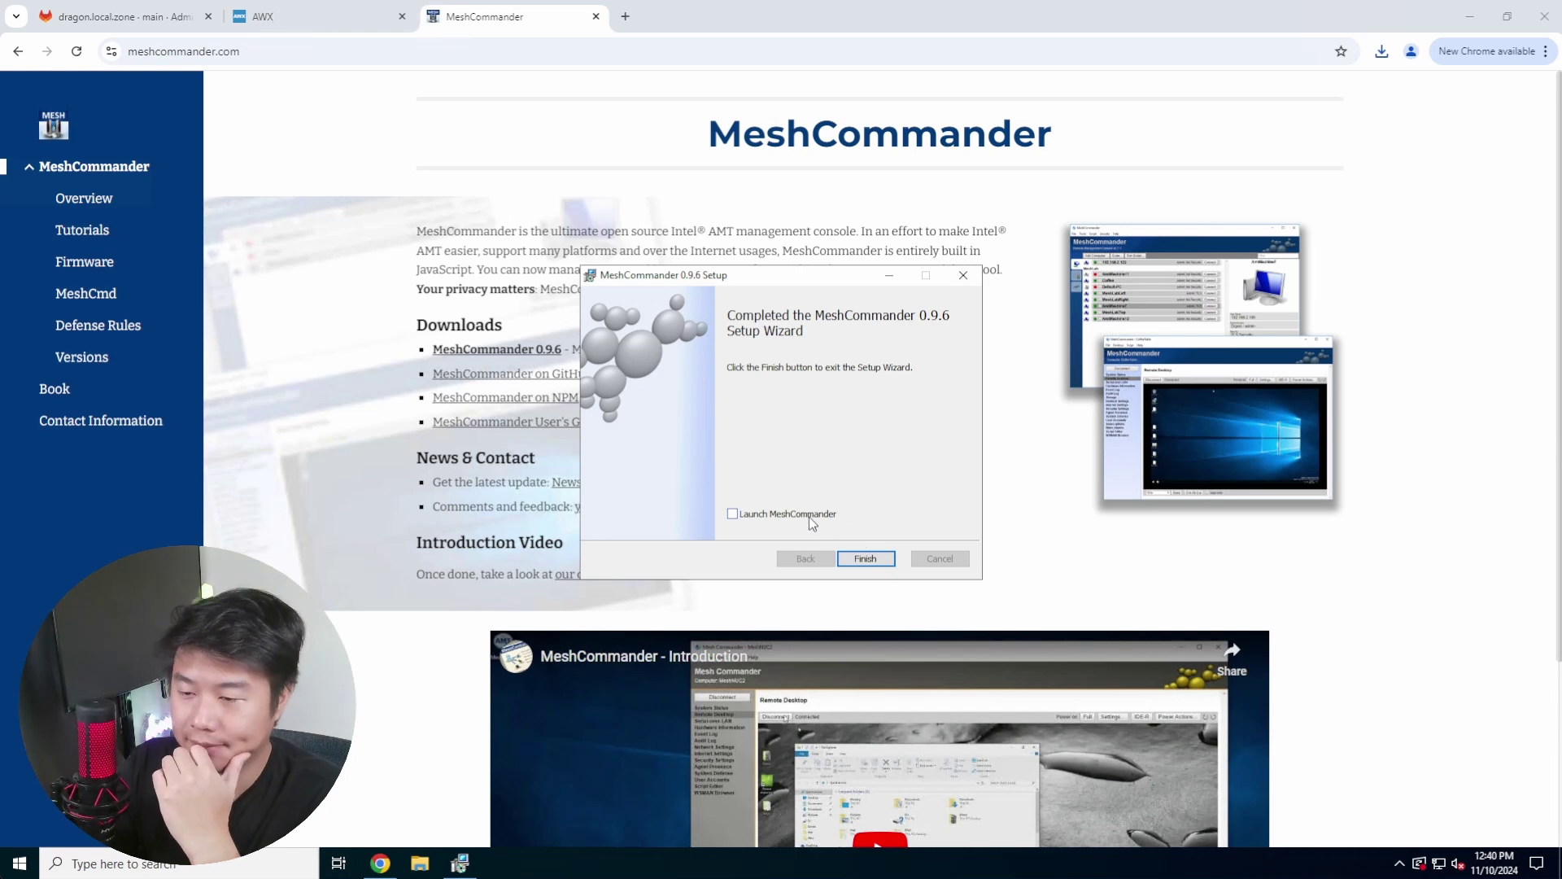
click(864, 560)
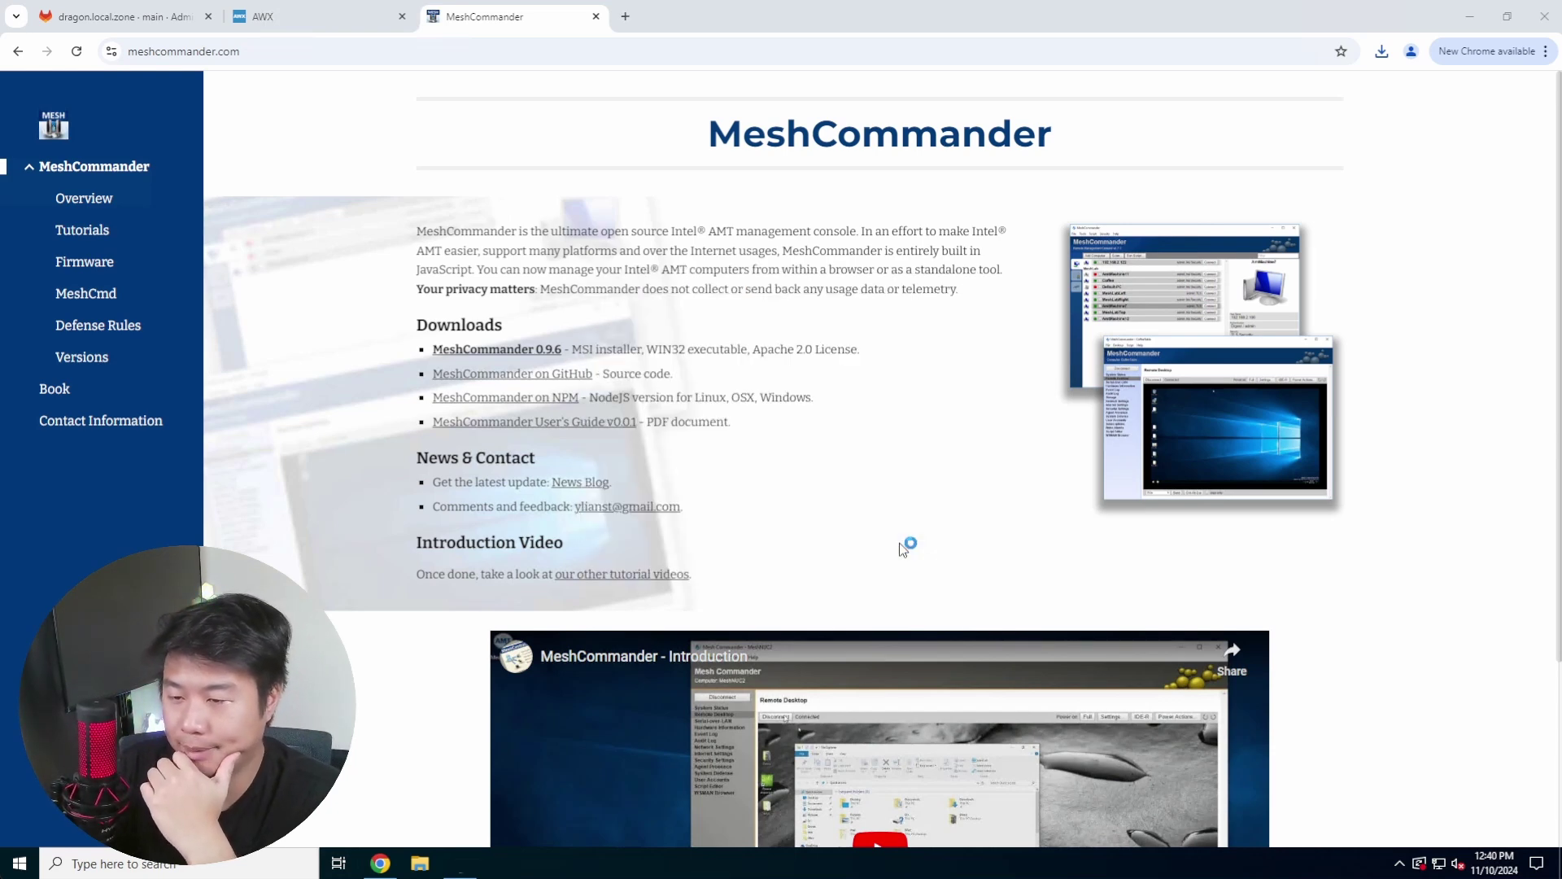
- Minimize Chrome, move the MeshCommander window to the upper left and enlarge it
click(1472, 18)
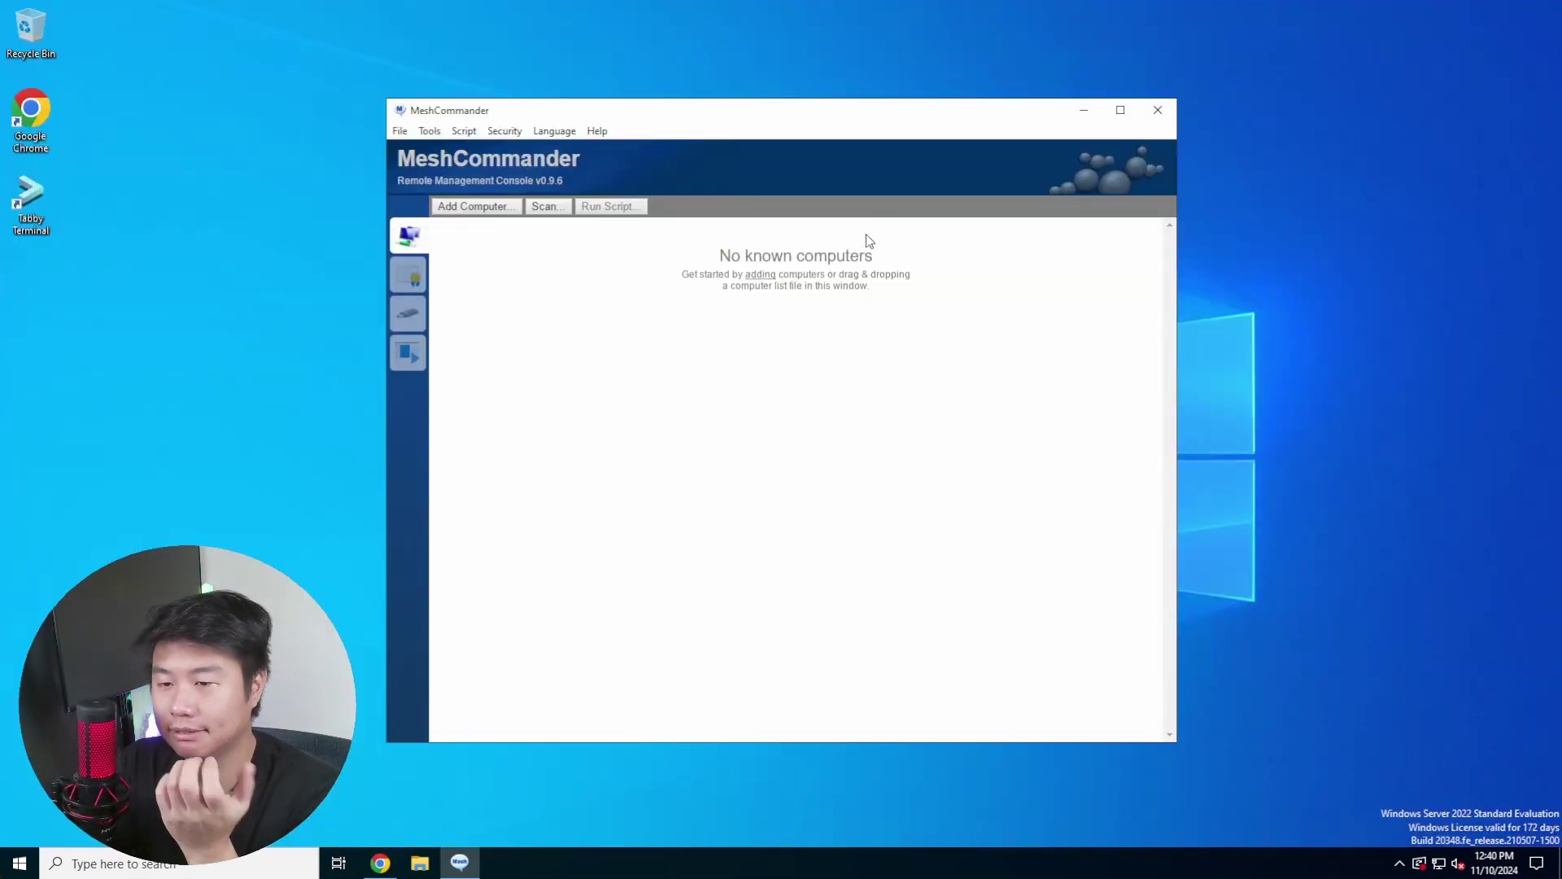
drag(679, 108, 484, 54)
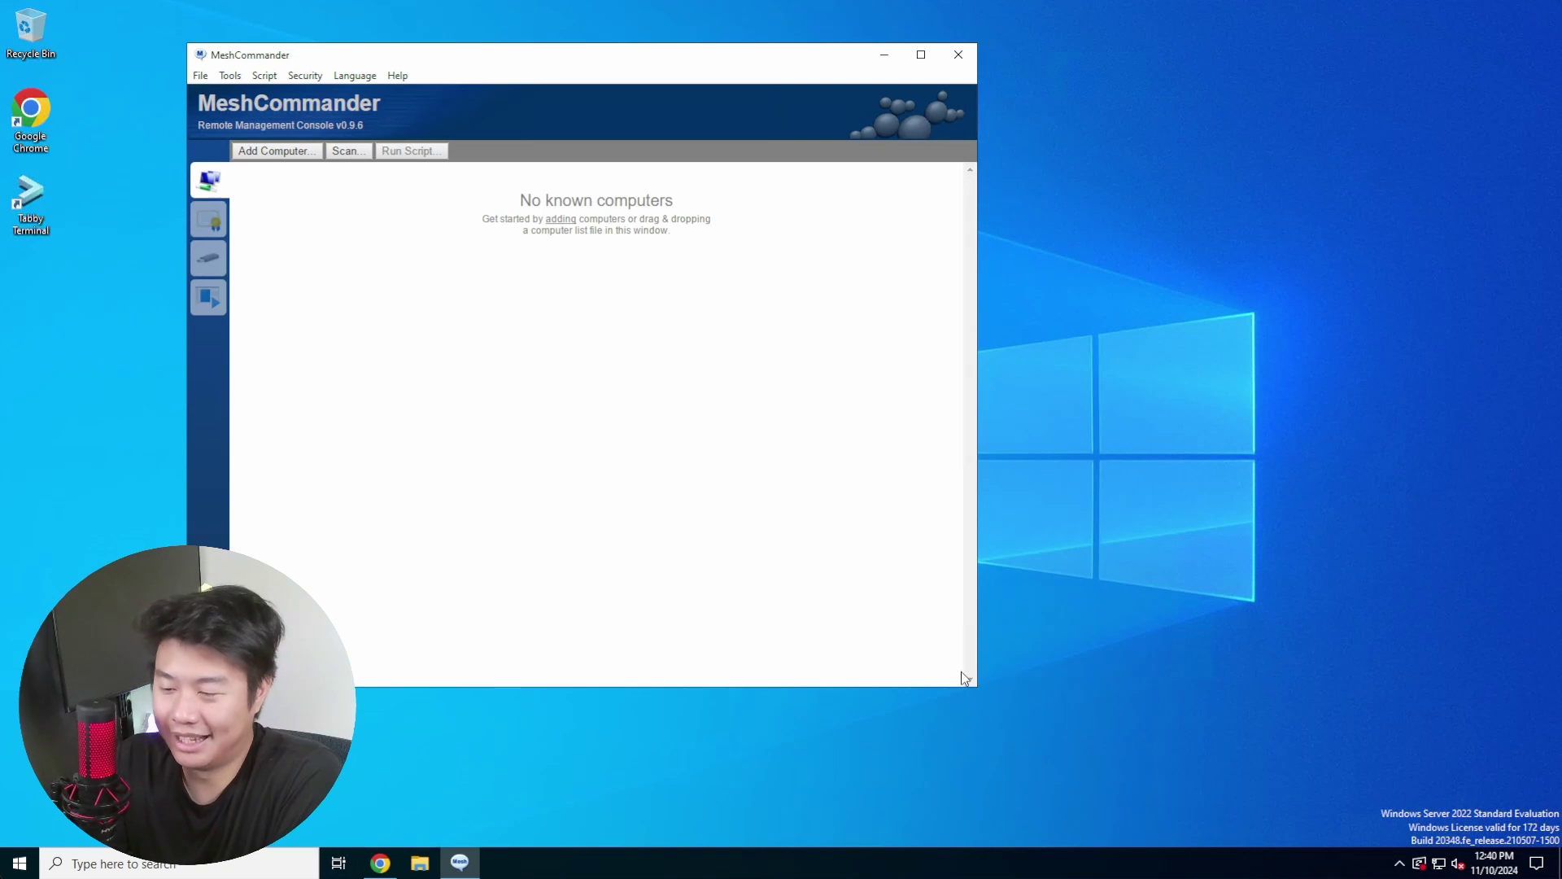
drag(979, 688, 1276, 766)
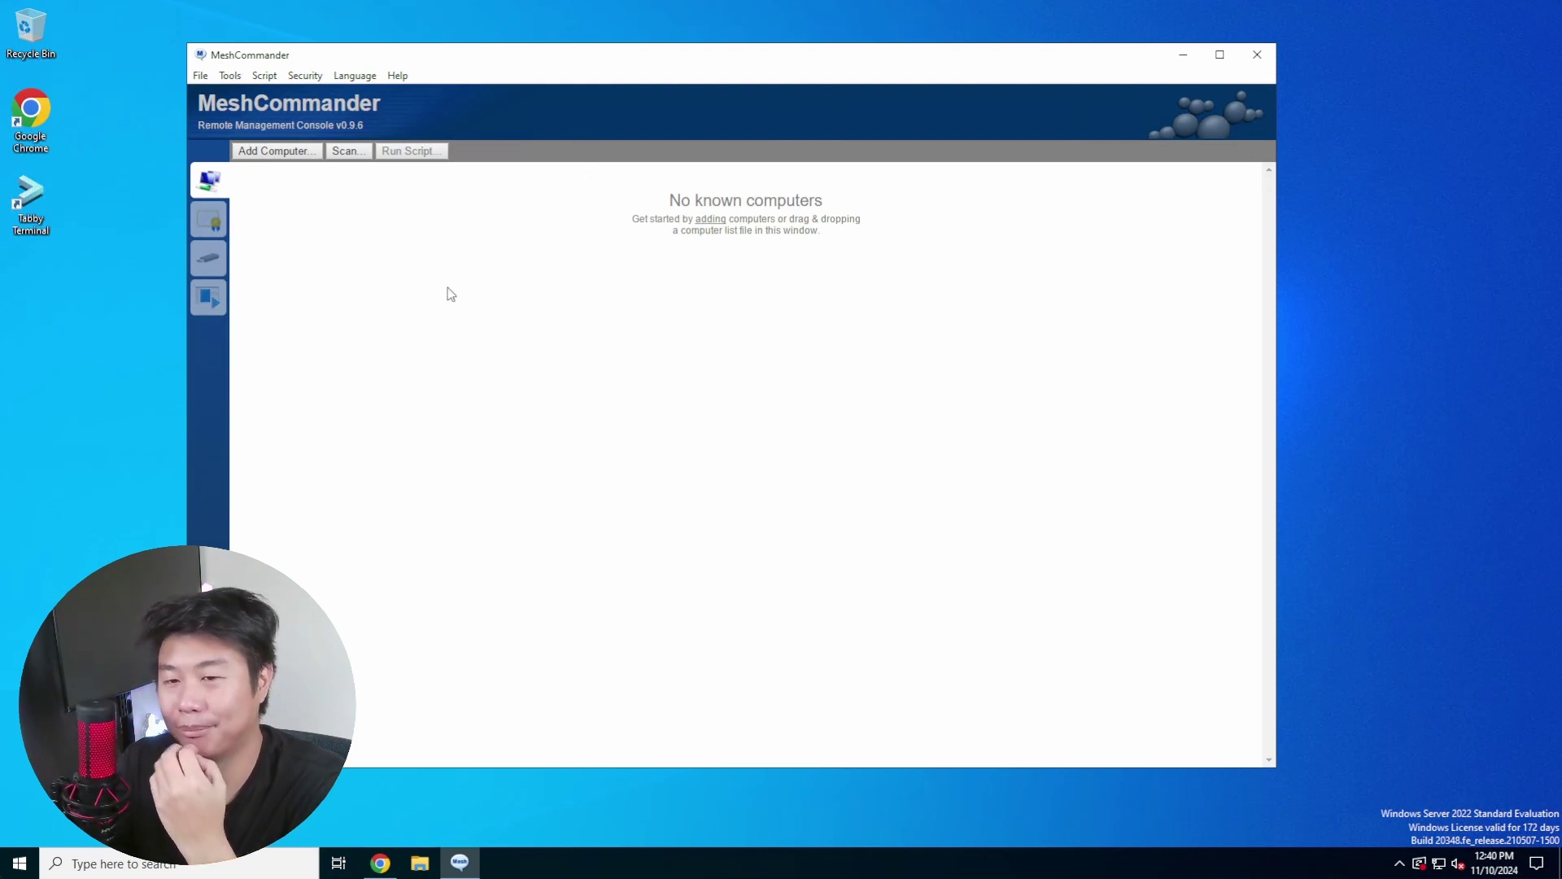
- Add computer 'proxmox2-mgmt' at host 192.168.1.116 with Digest / TLS and the admin account's password
click(289, 155)
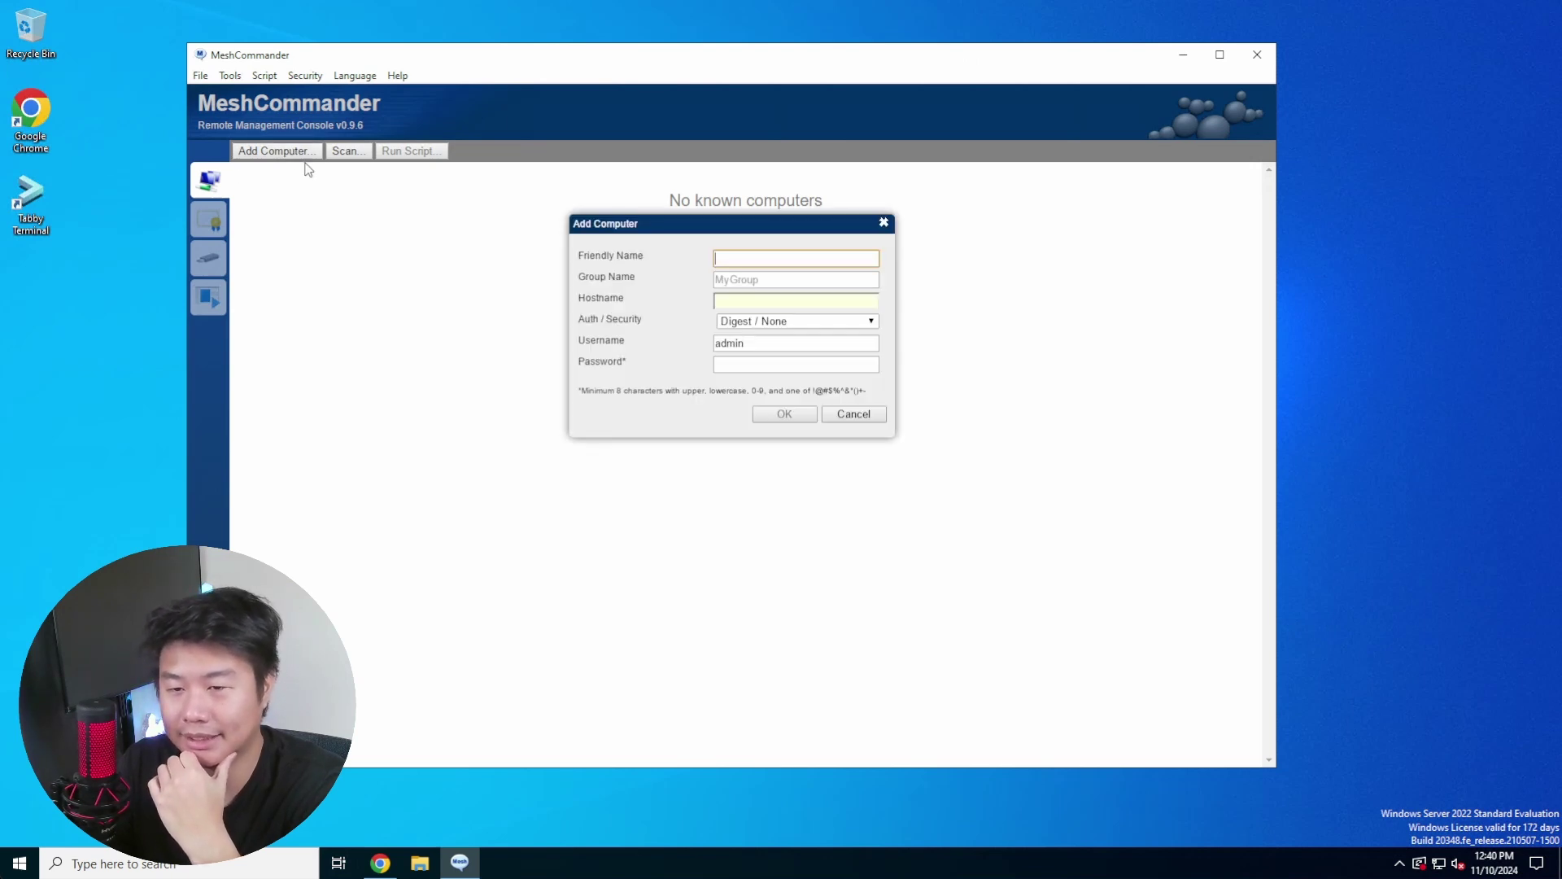
text(p)
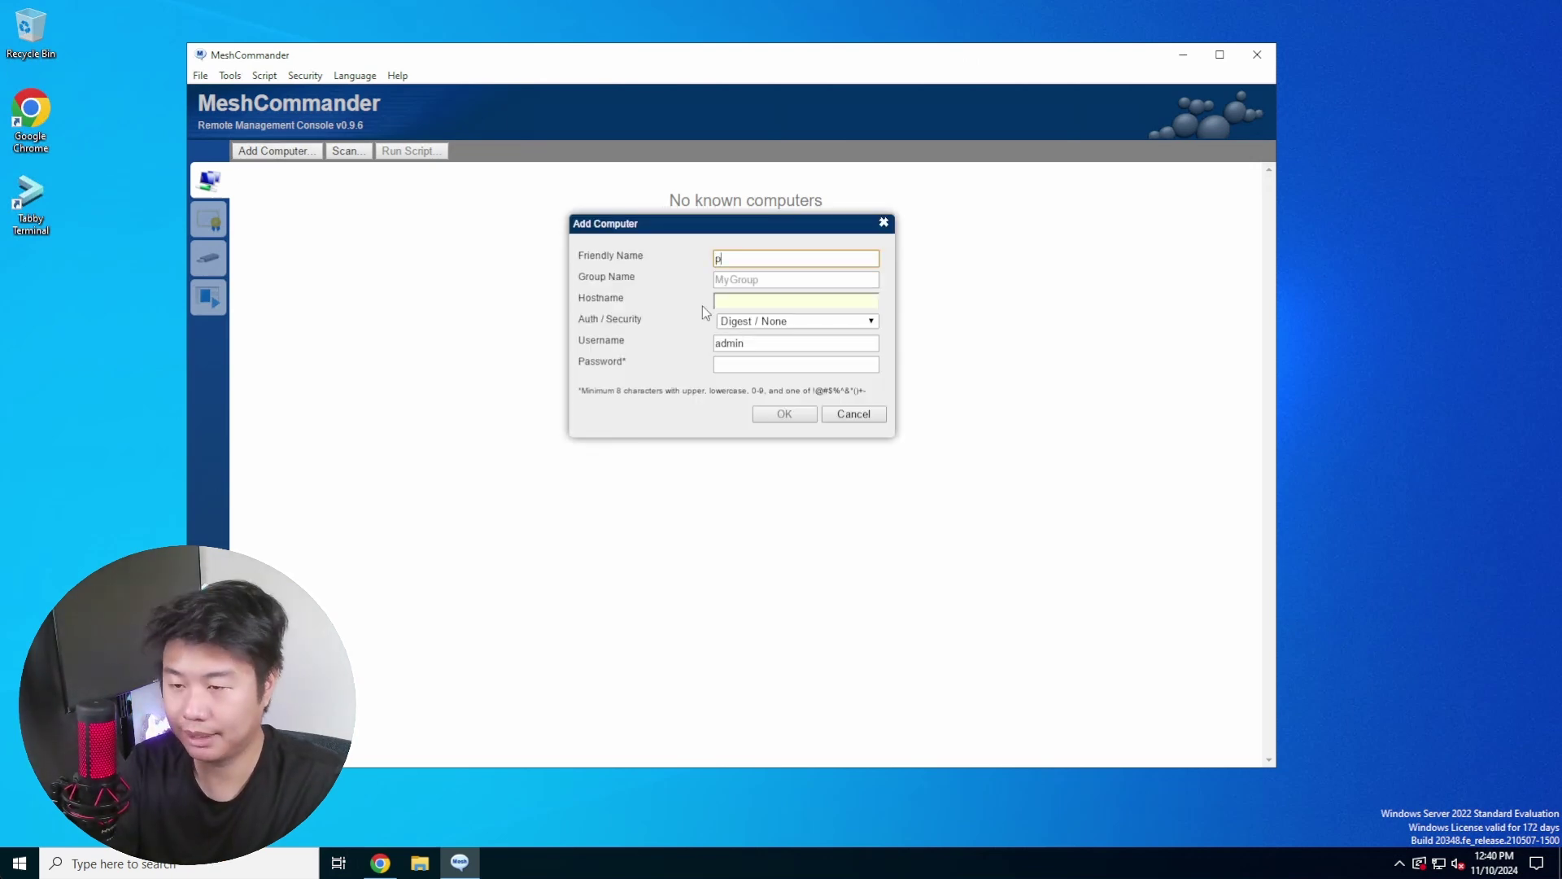
text(roxmox2-mgmt)
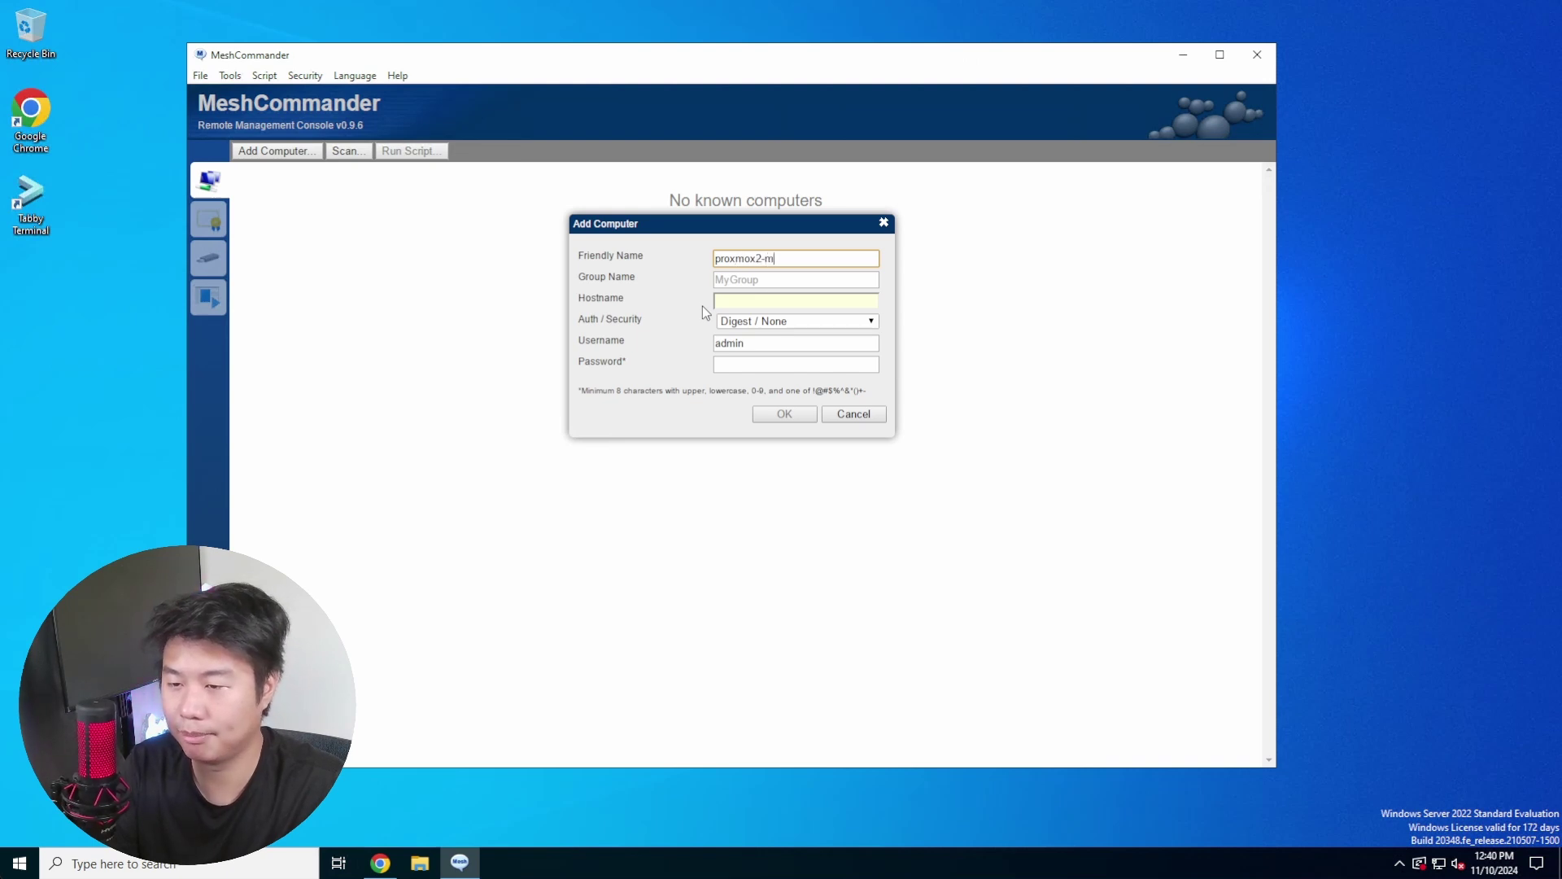
click(736, 301)
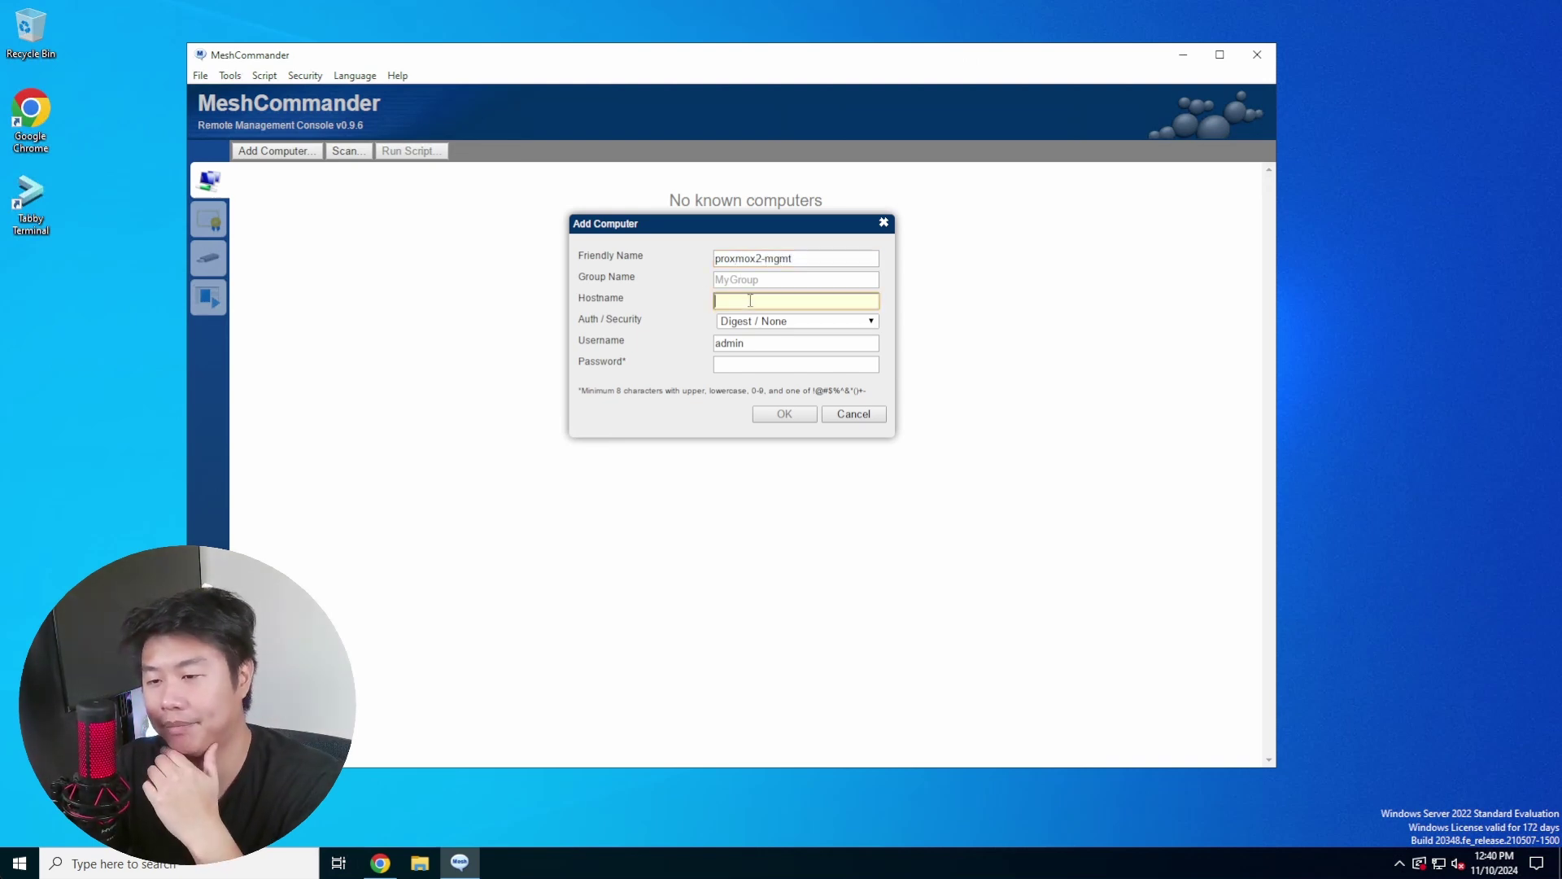
text(192.168.)
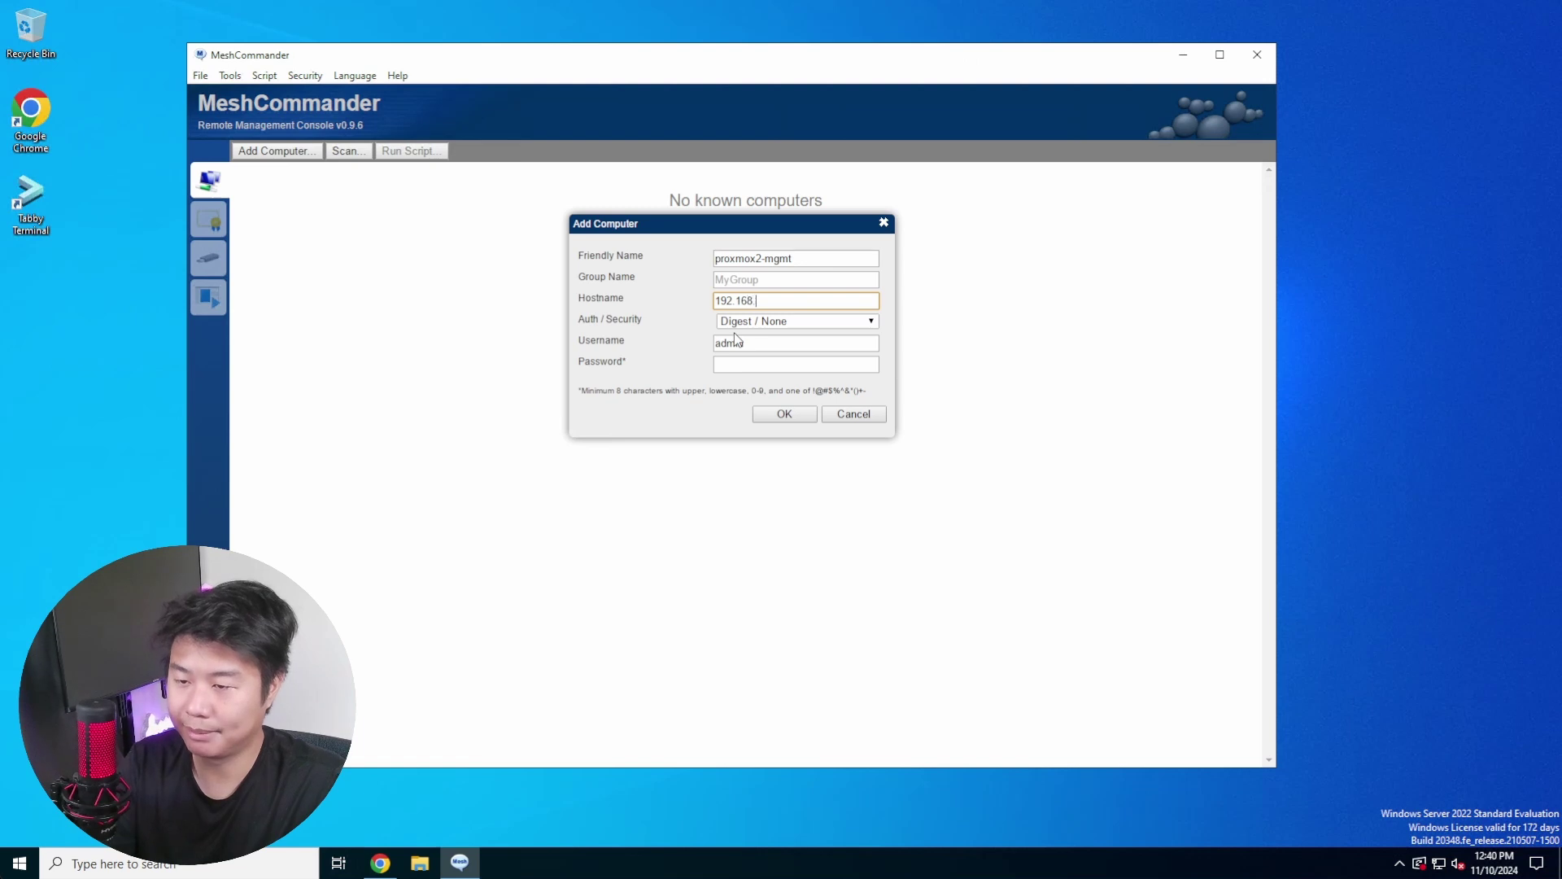
text(1.115)
text(6)
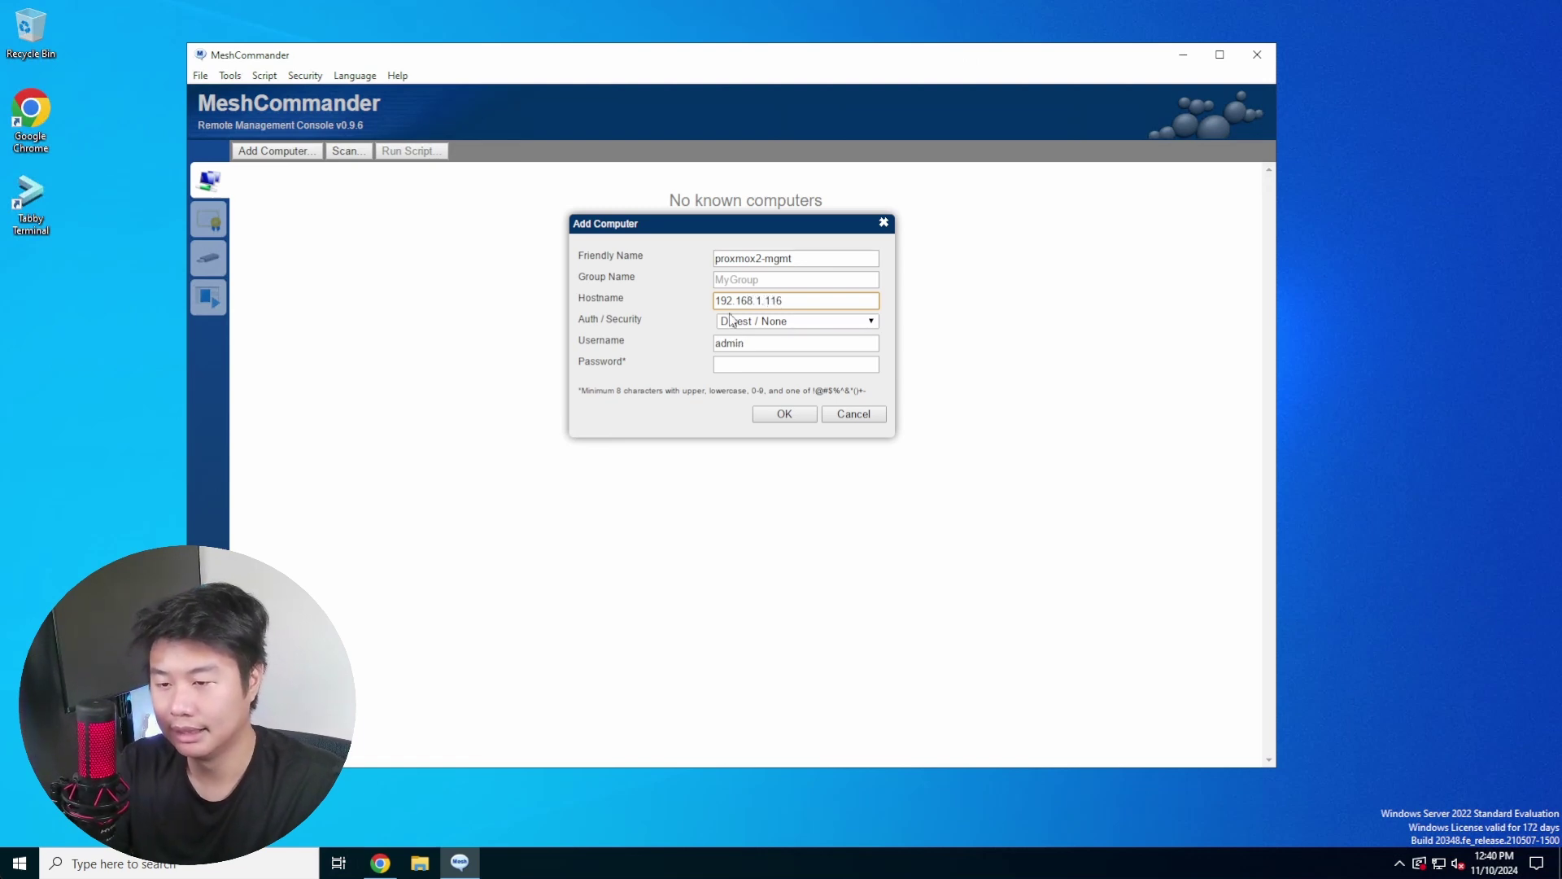
click(773, 324)
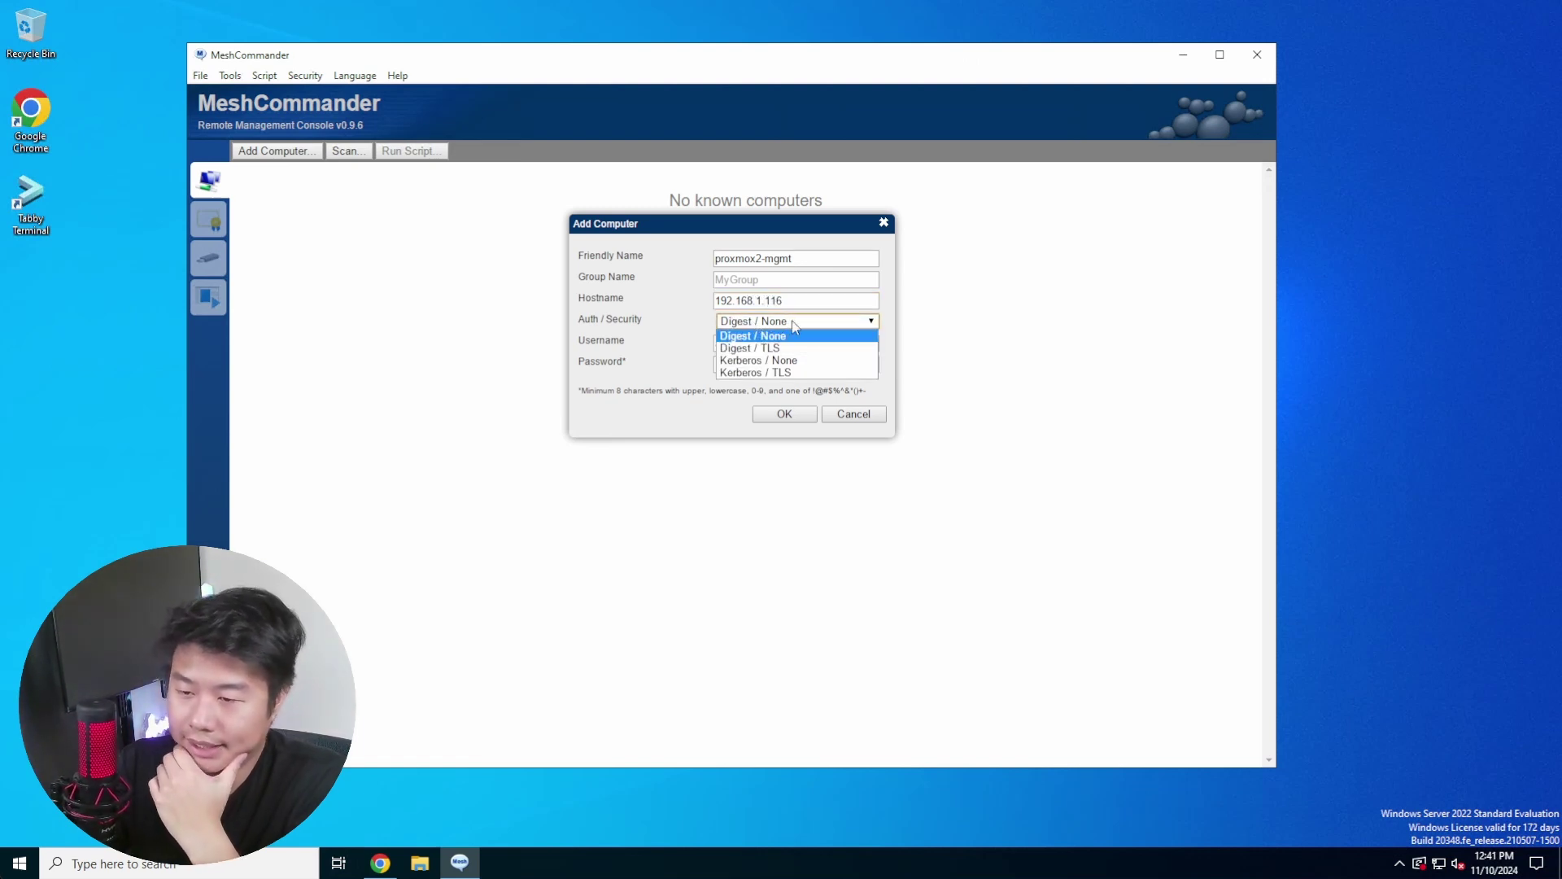
click(796, 348)
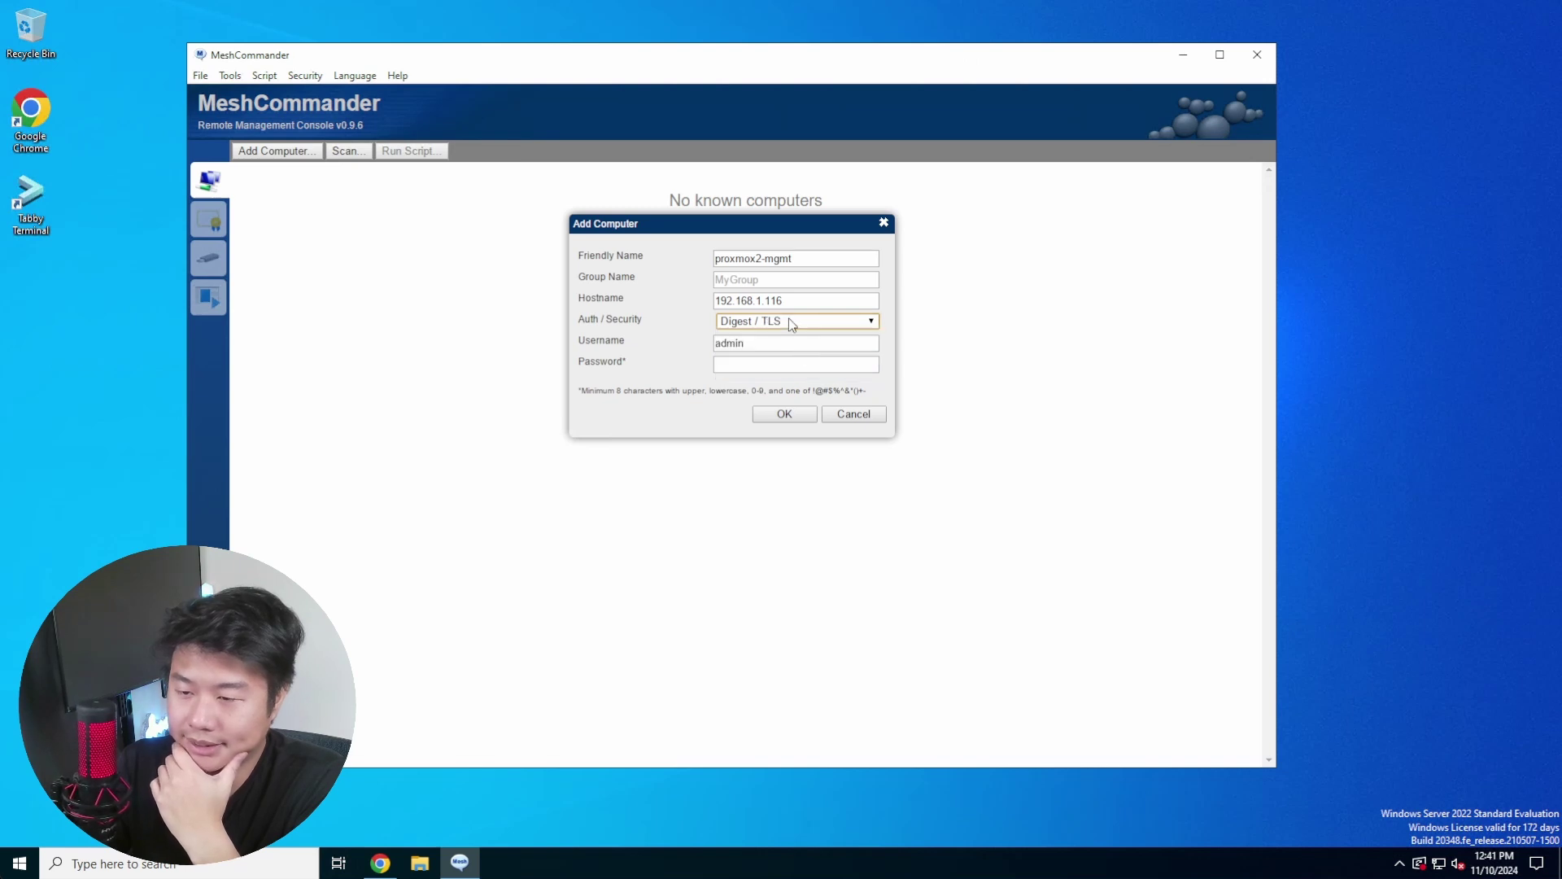
click(771, 365)
text(•••••••••••••)
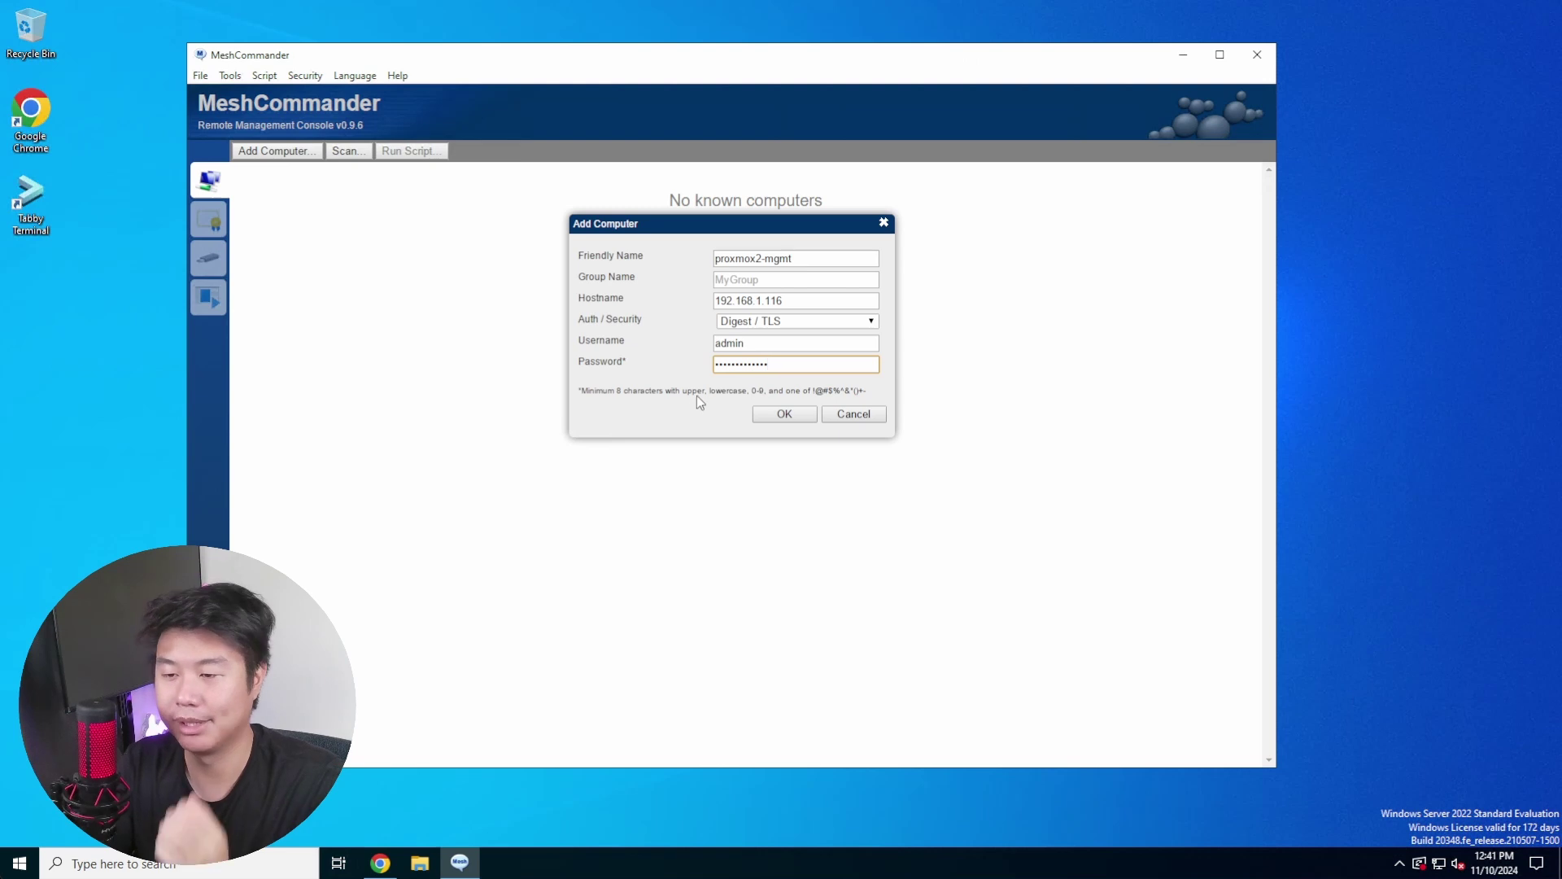
click(783, 414)
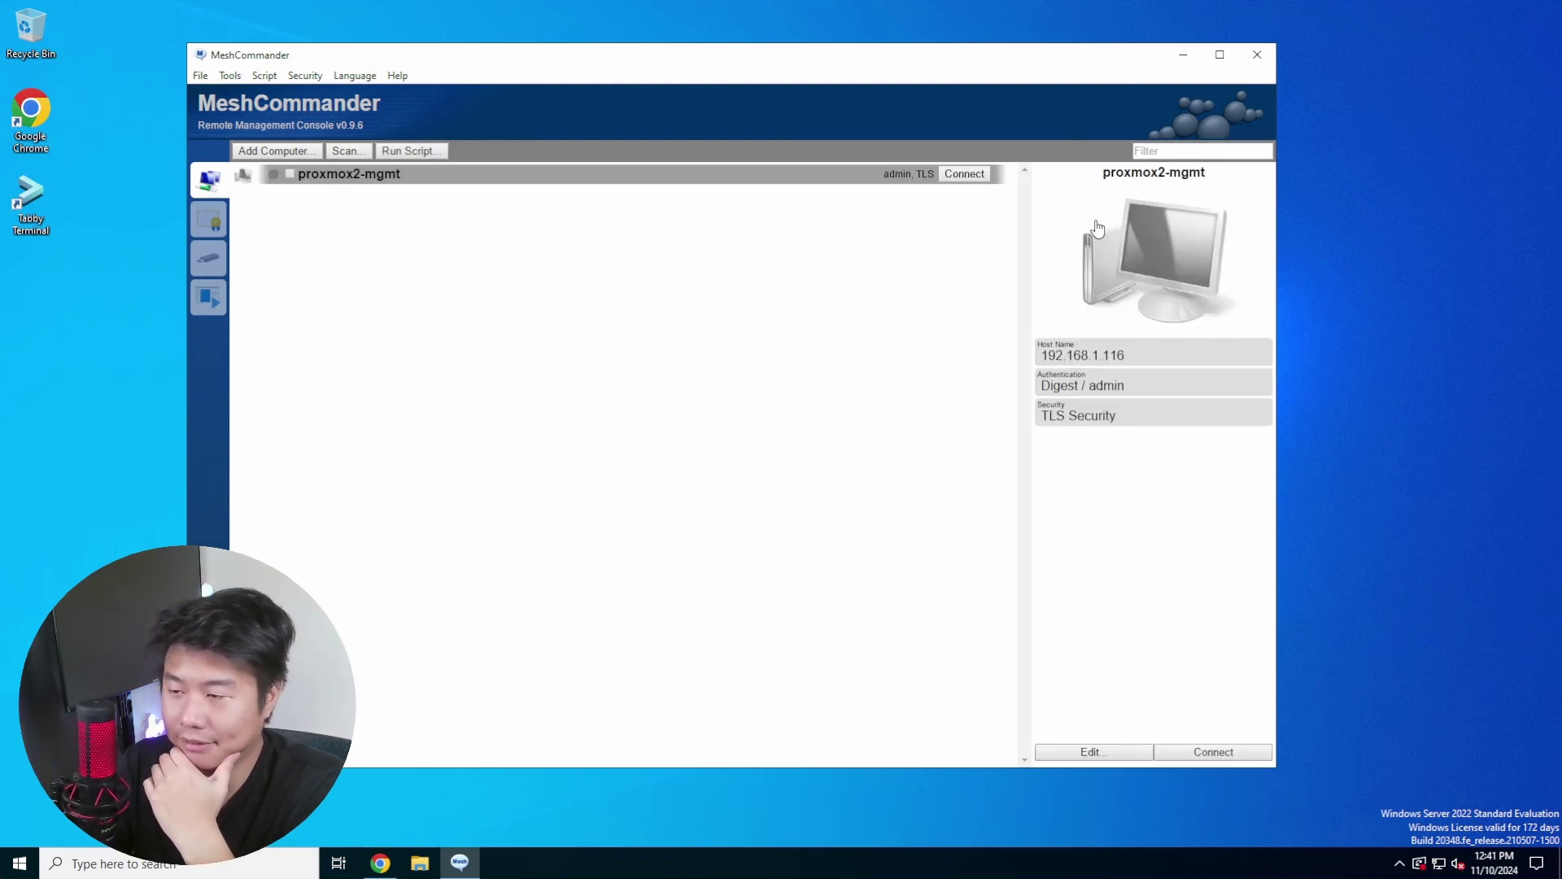
- Connect to proxmox2-mgmt, accept its self-signed certificate, check Storage, then return to System Status
click(944, 173)
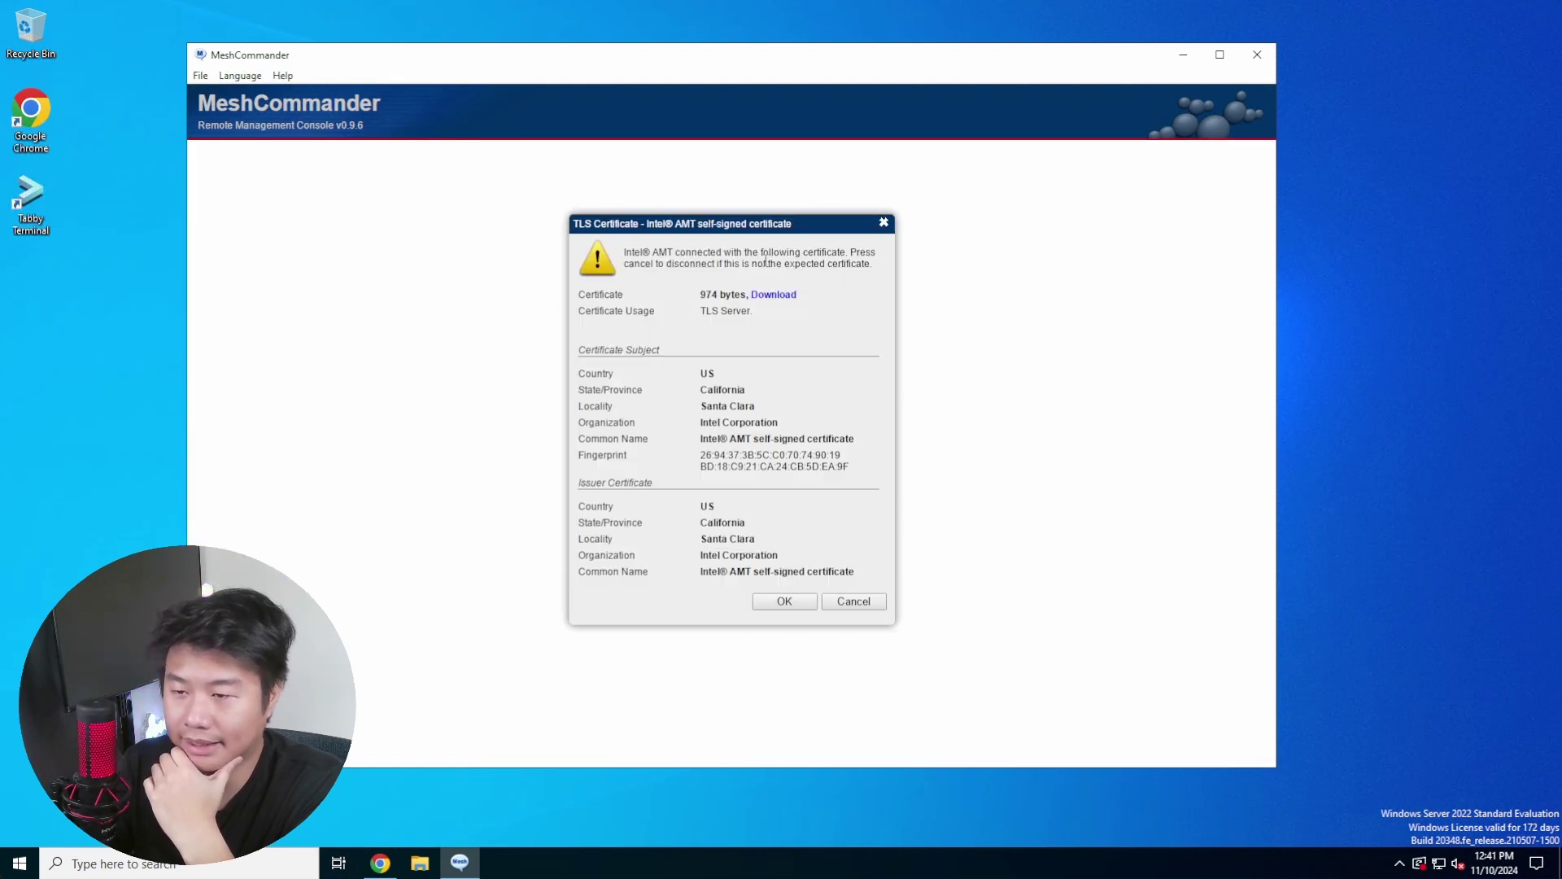
click(784, 602)
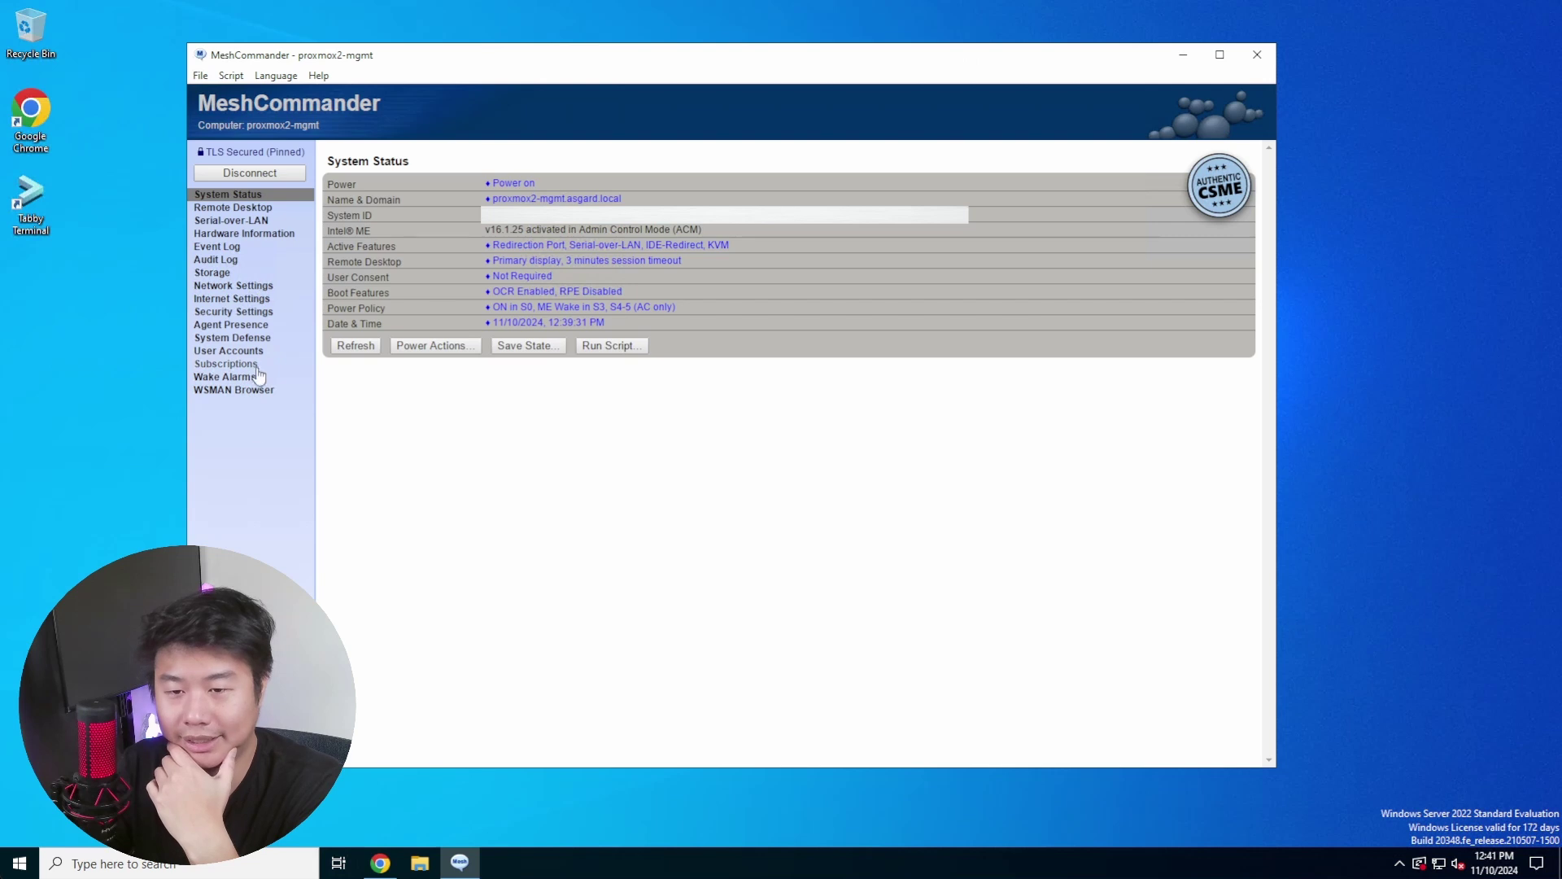
click(218, 273)
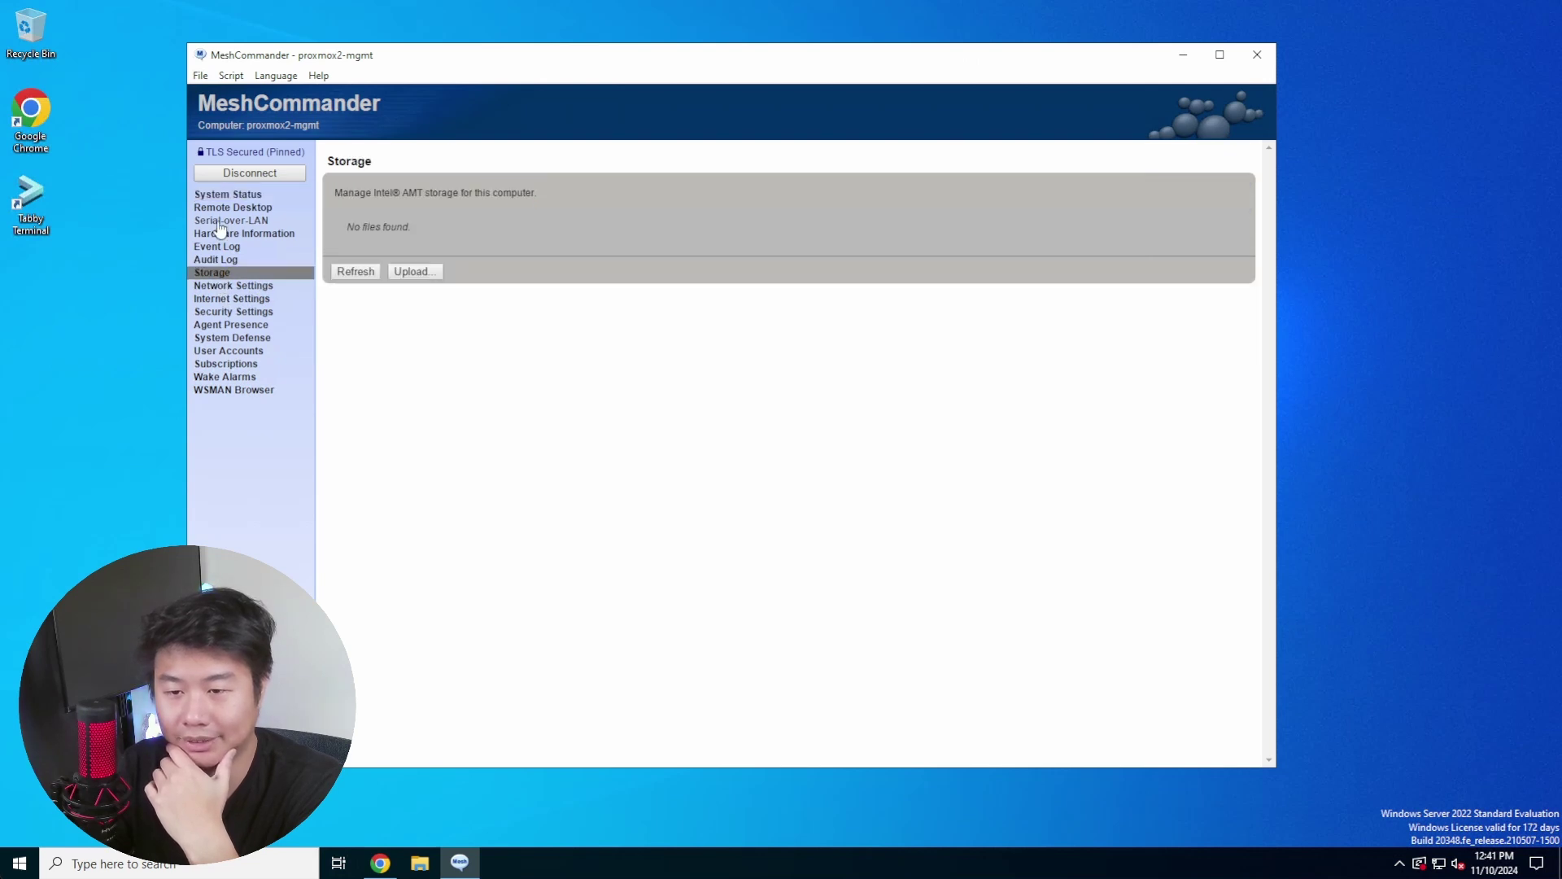
click(221, 194)
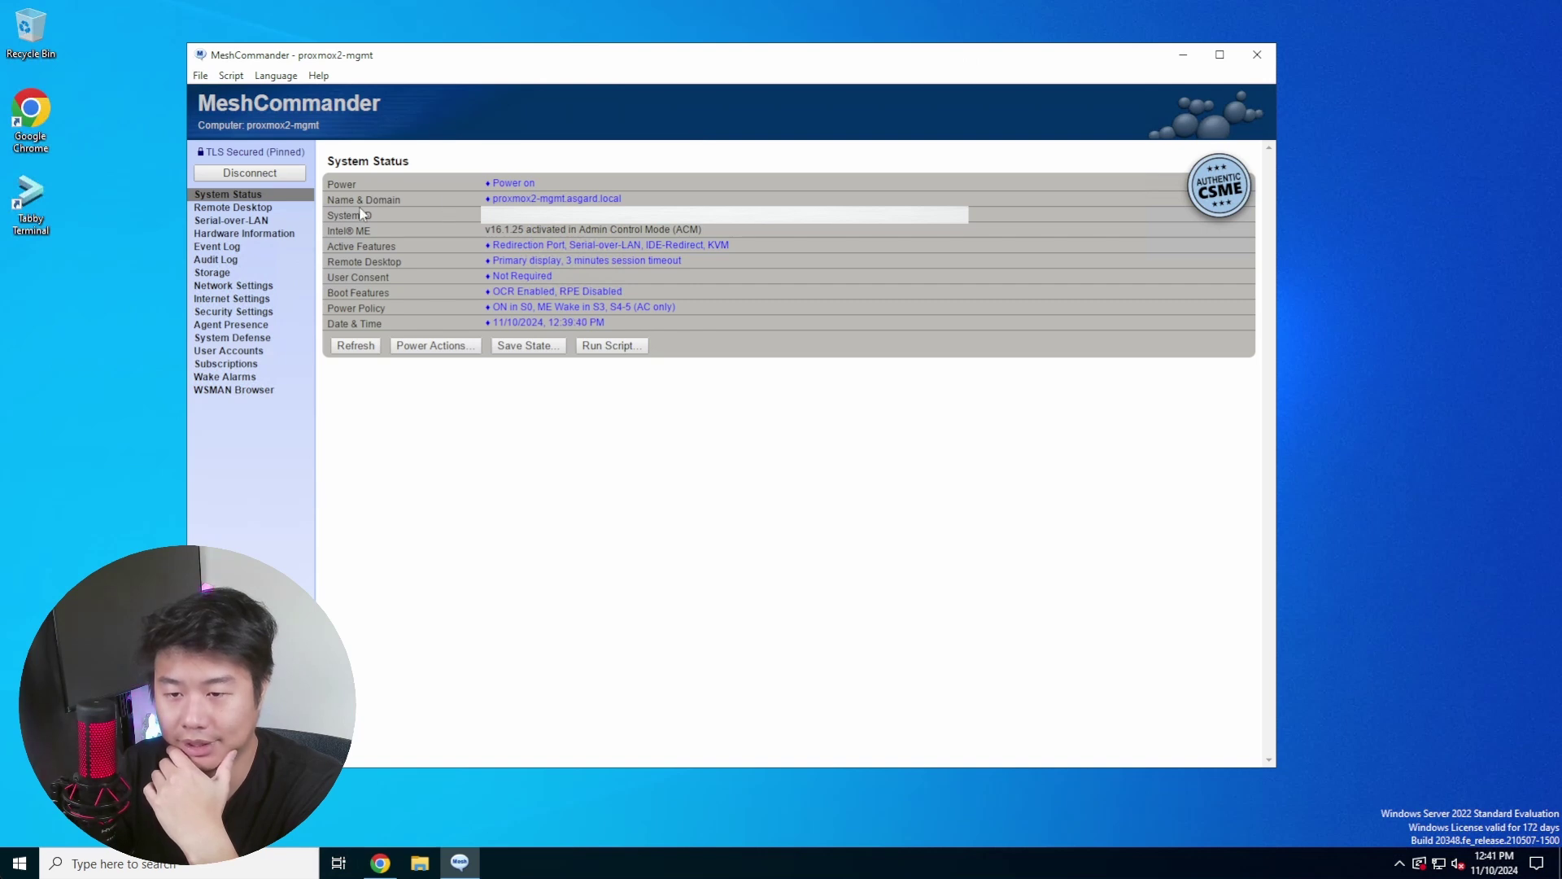
- Start a Remote Desktop session to proxmox2-mgmt and maximize the MeshCommander window
click(230, 209)
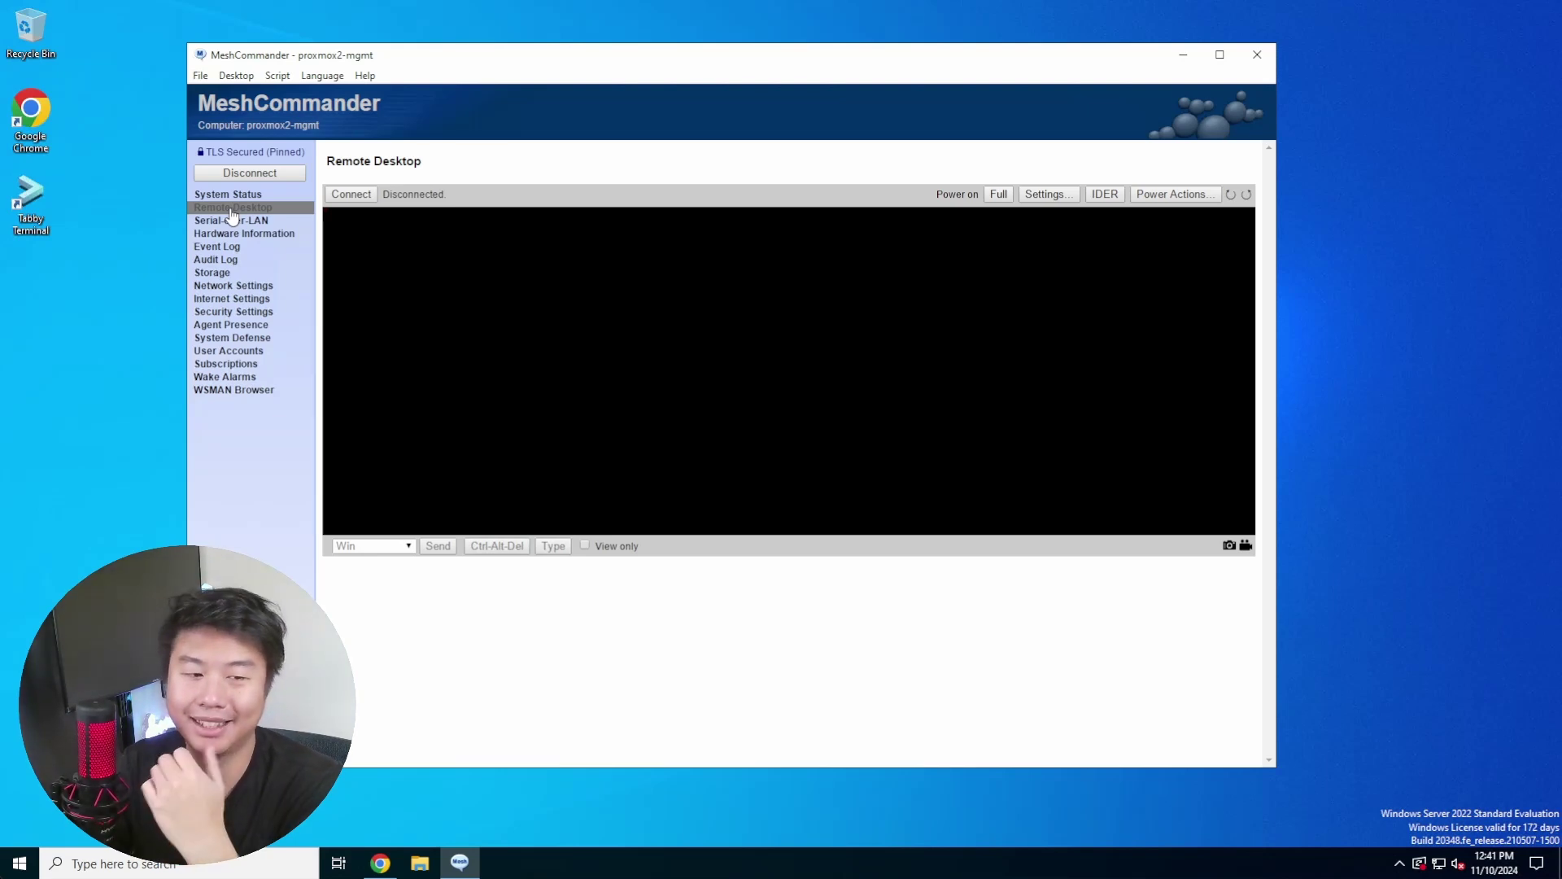
click(361, 196)
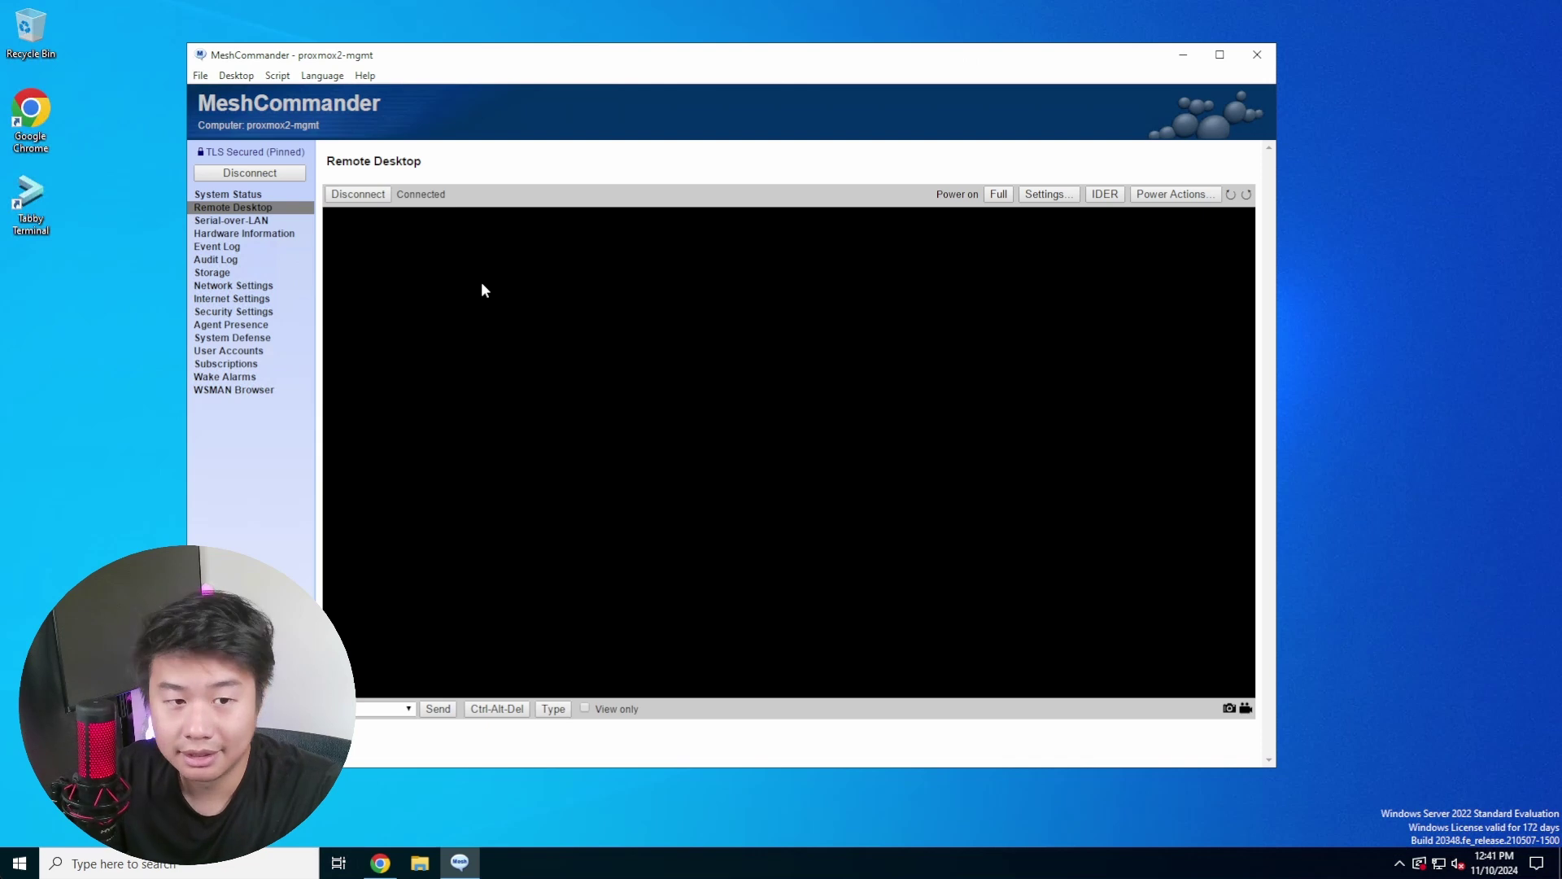
click(1219, 55)
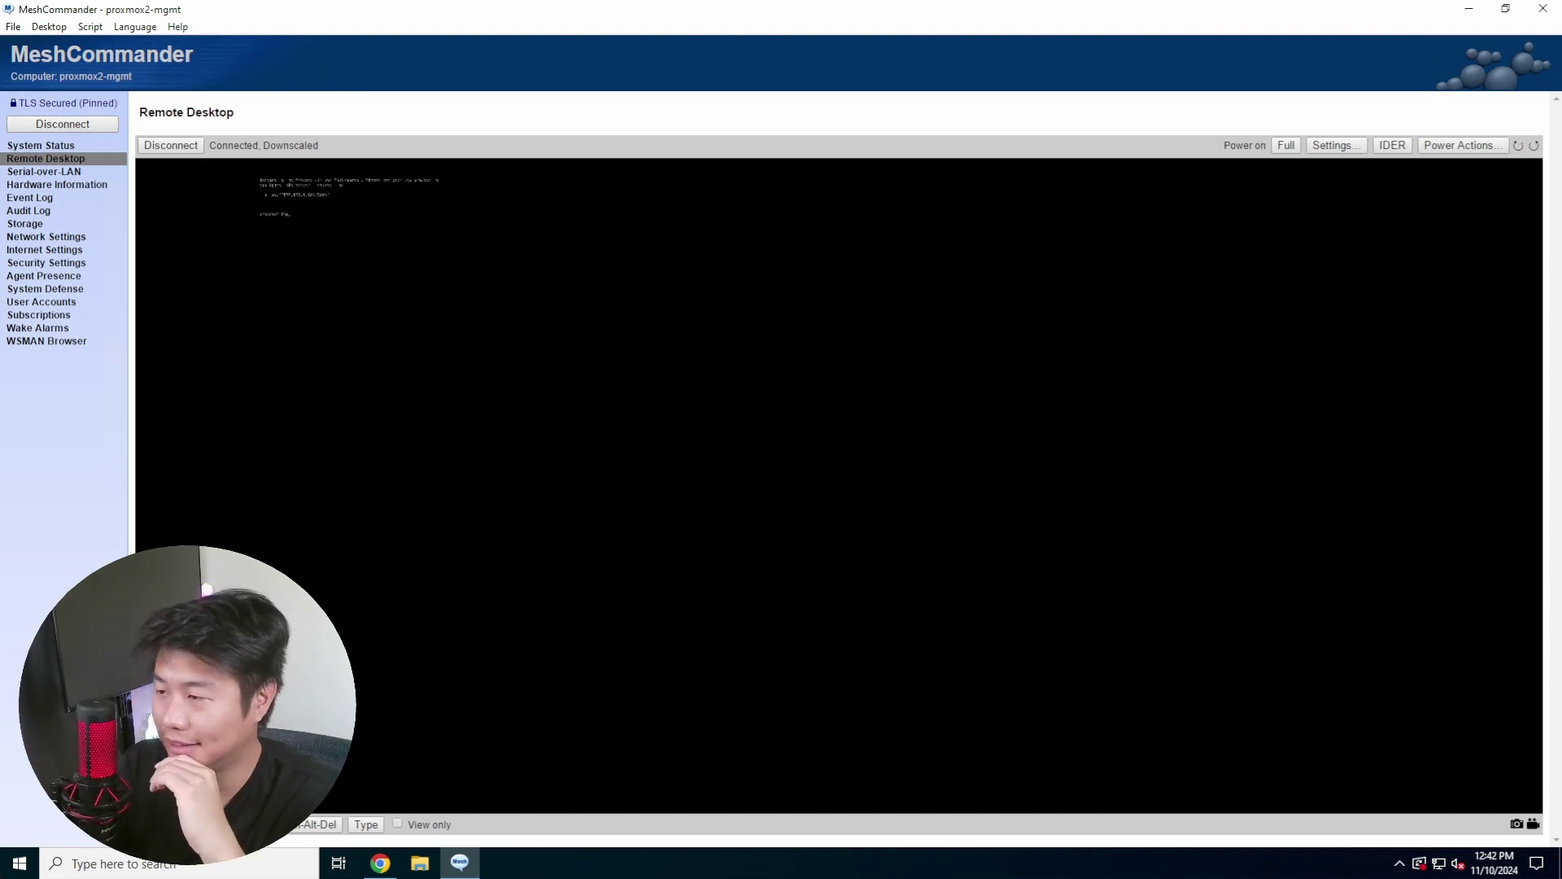
click(1331, 147)
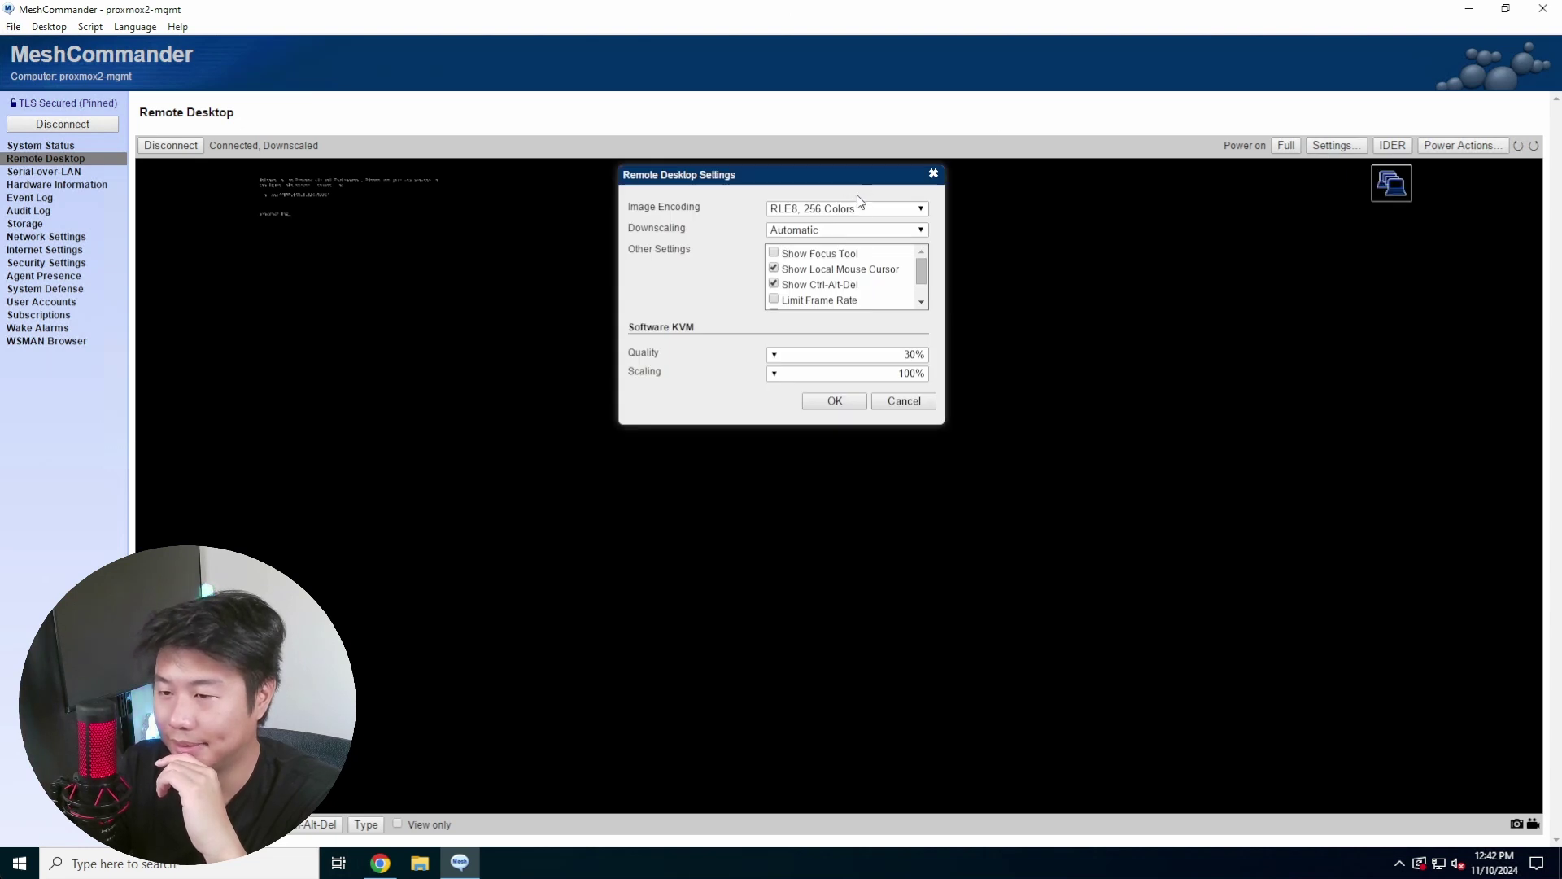
click(847, 230)
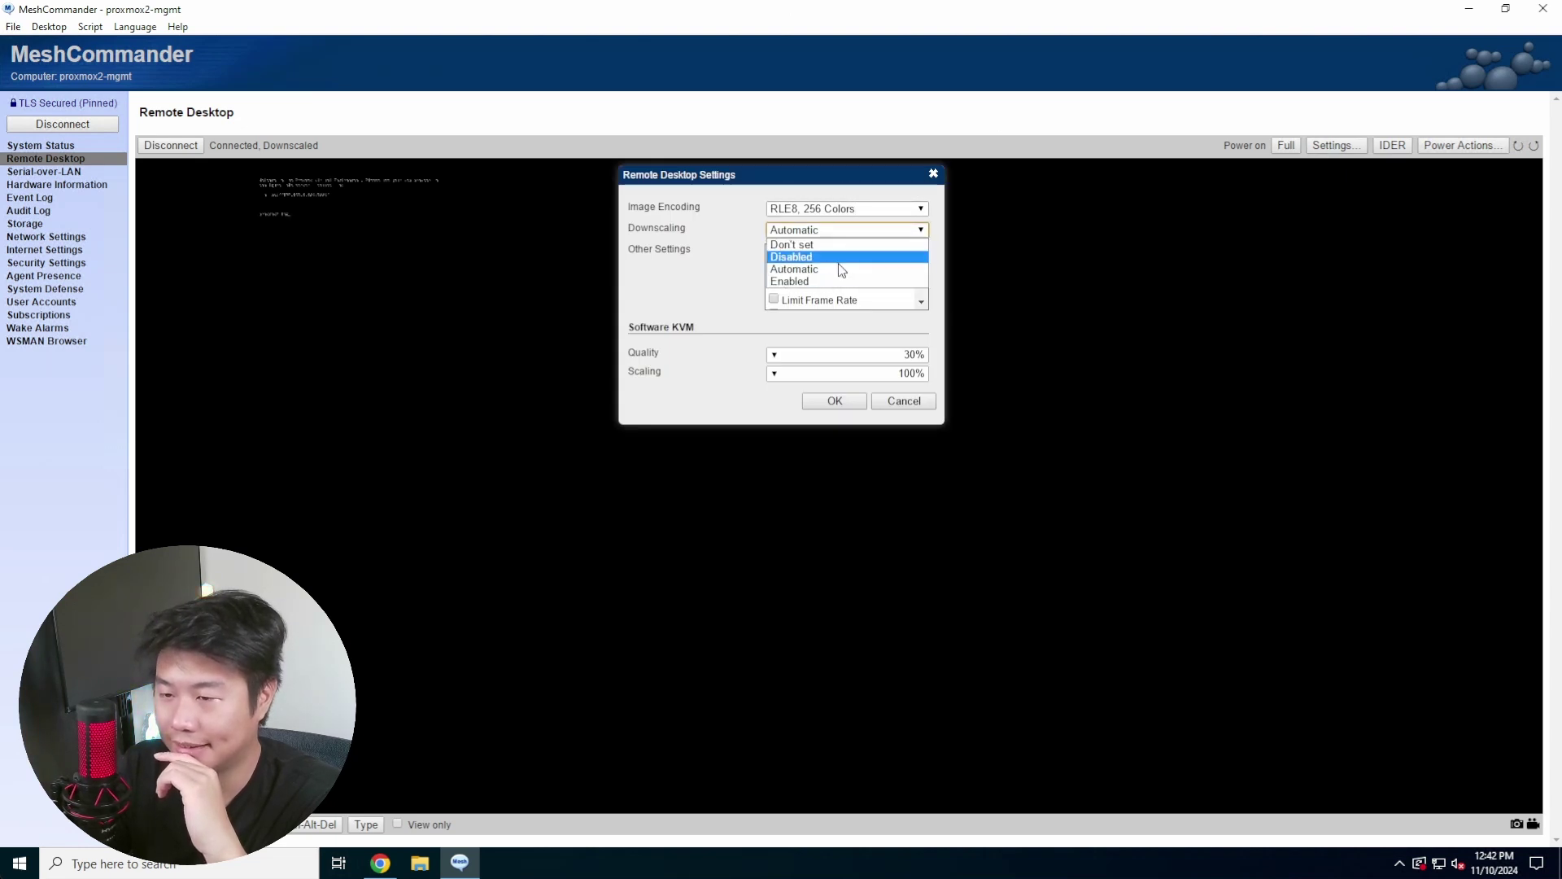
click(731, 172)
click(813, 373)
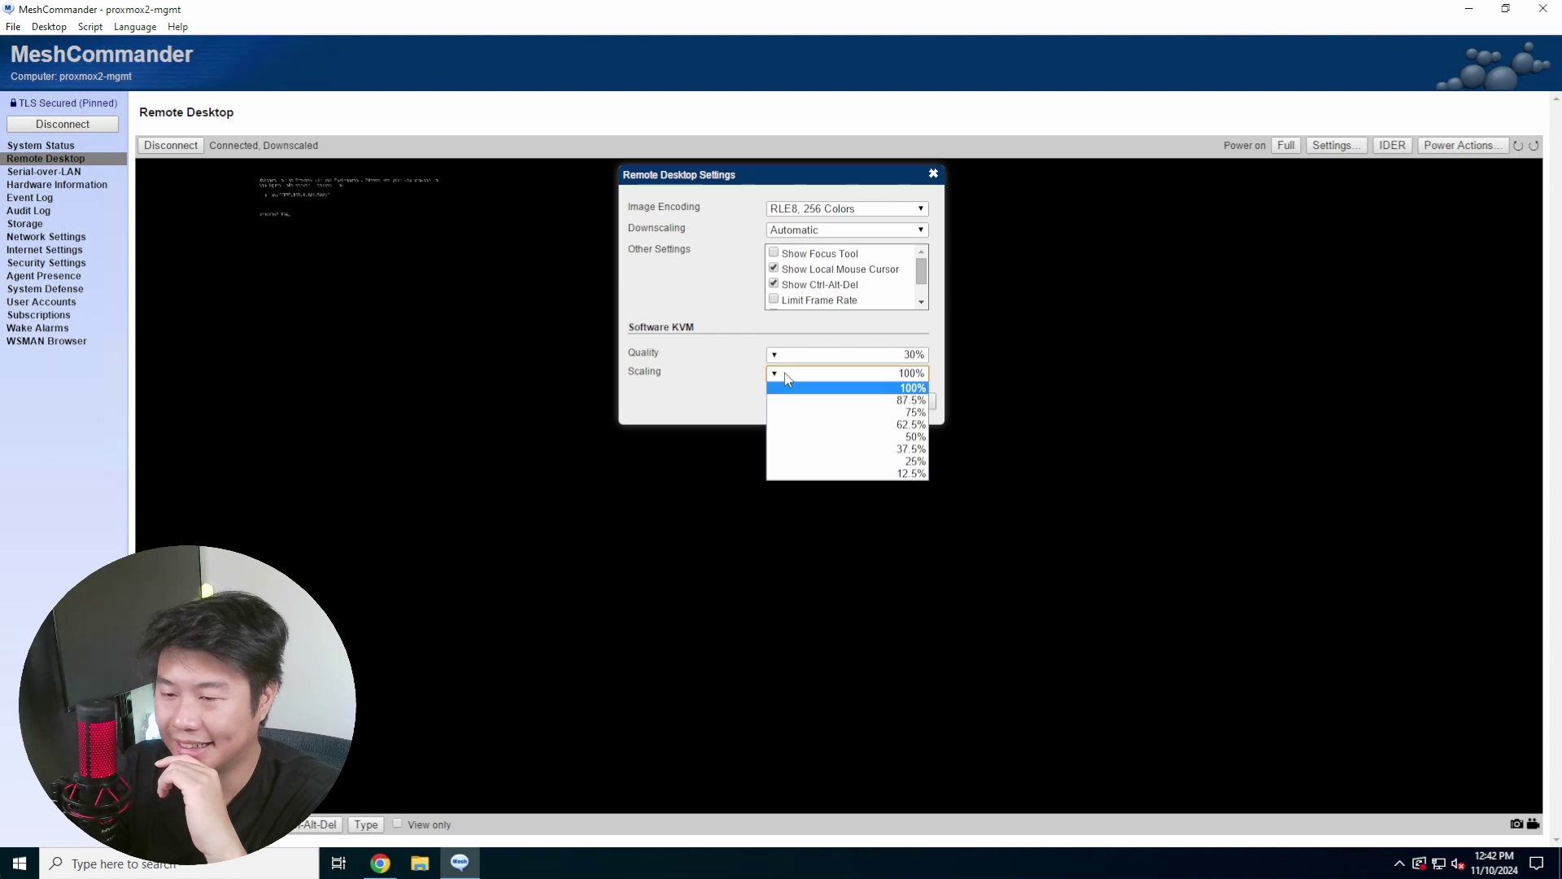
click(911, 381)
click(911, 381)
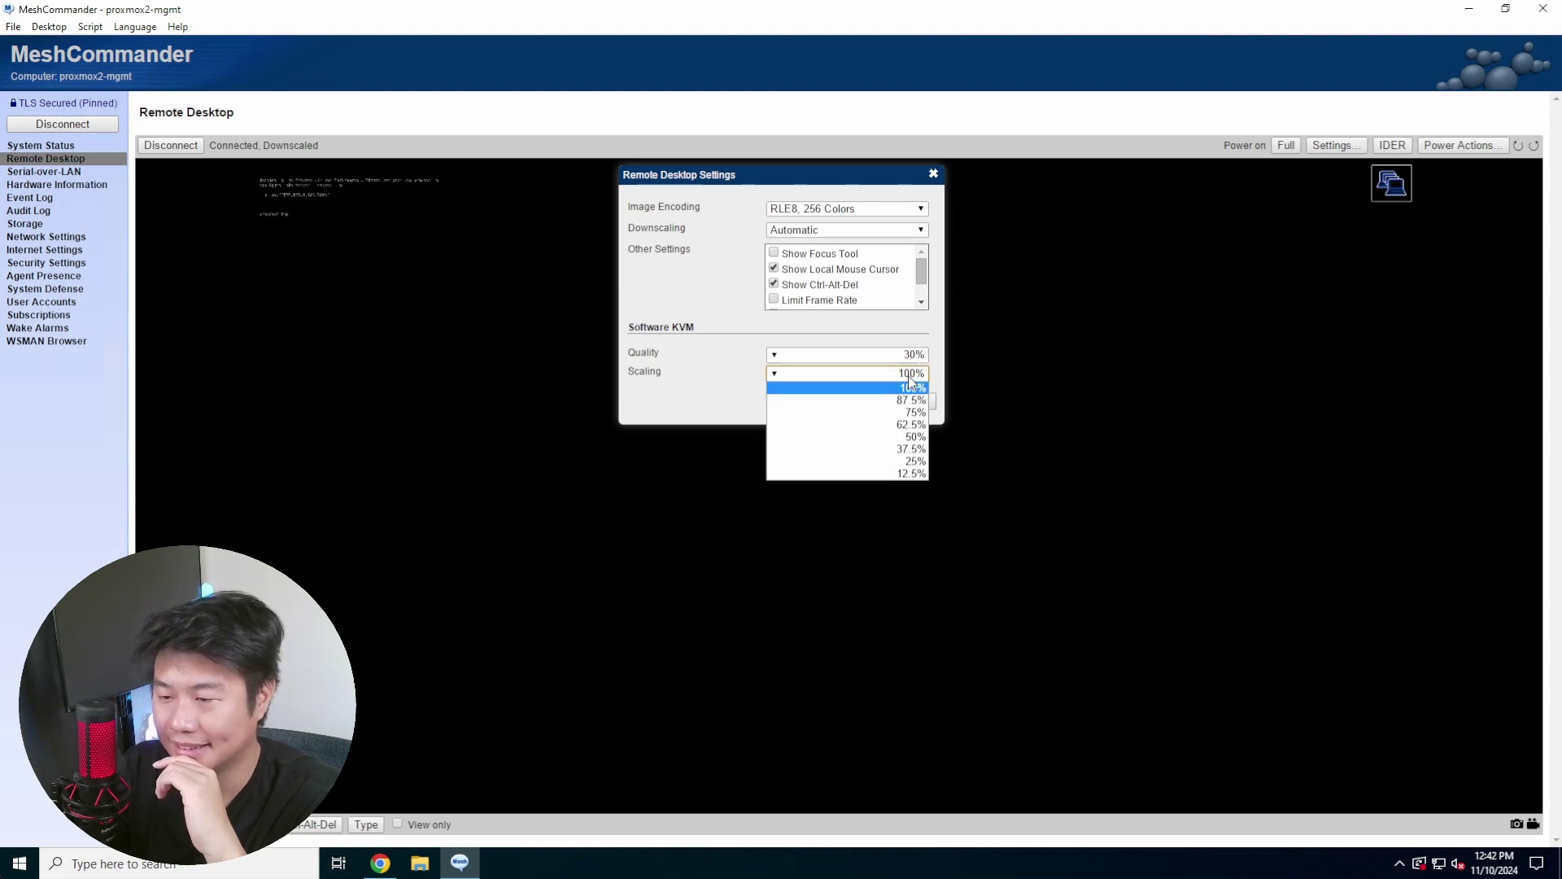
click(873, 367)
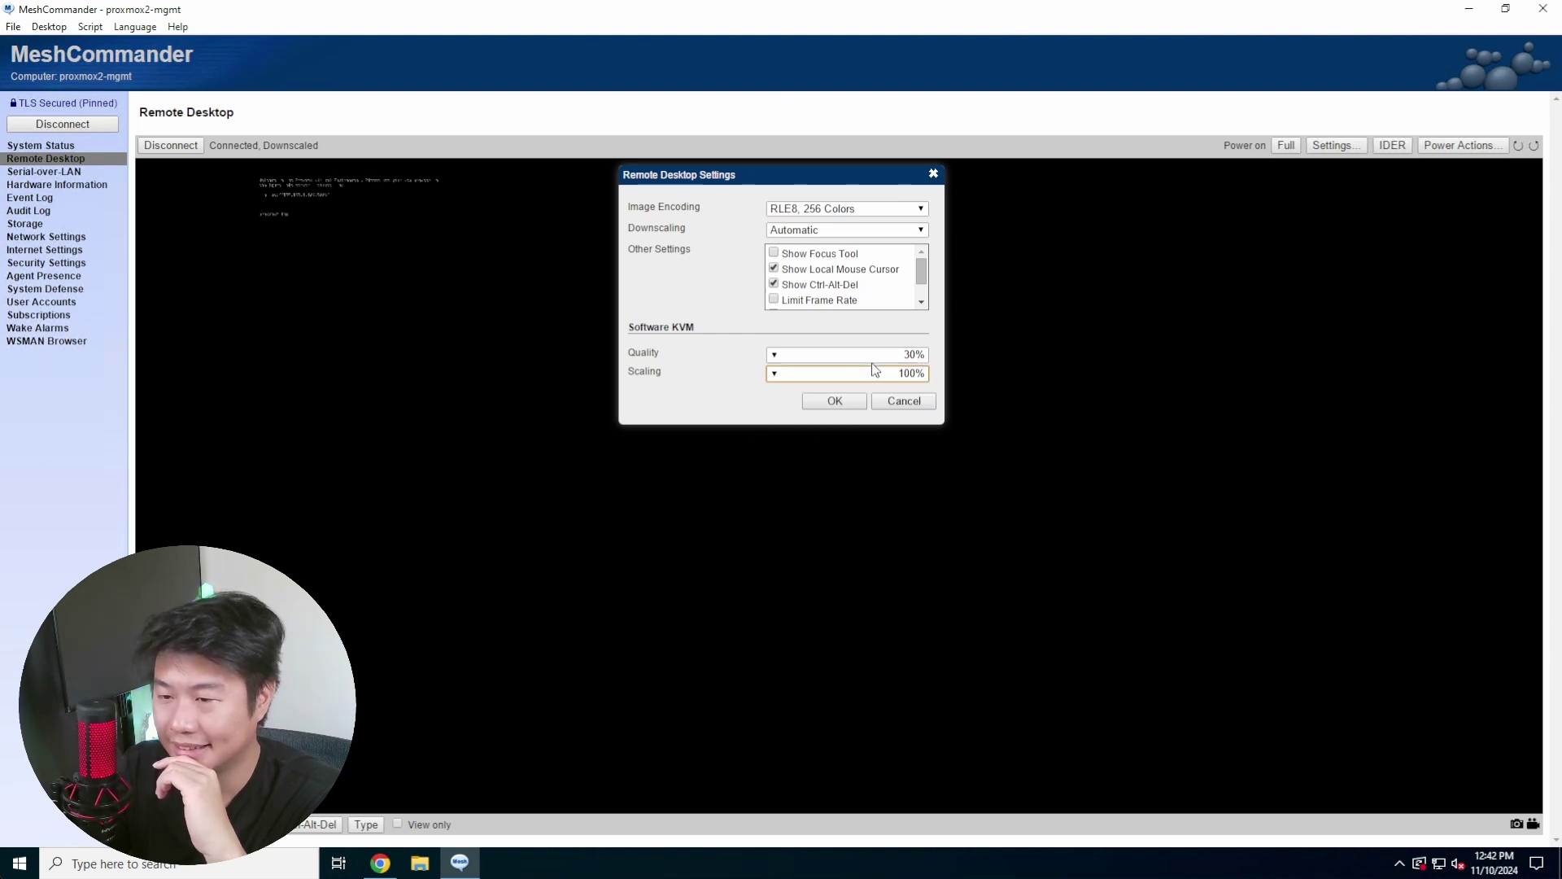
click(1416, 195)
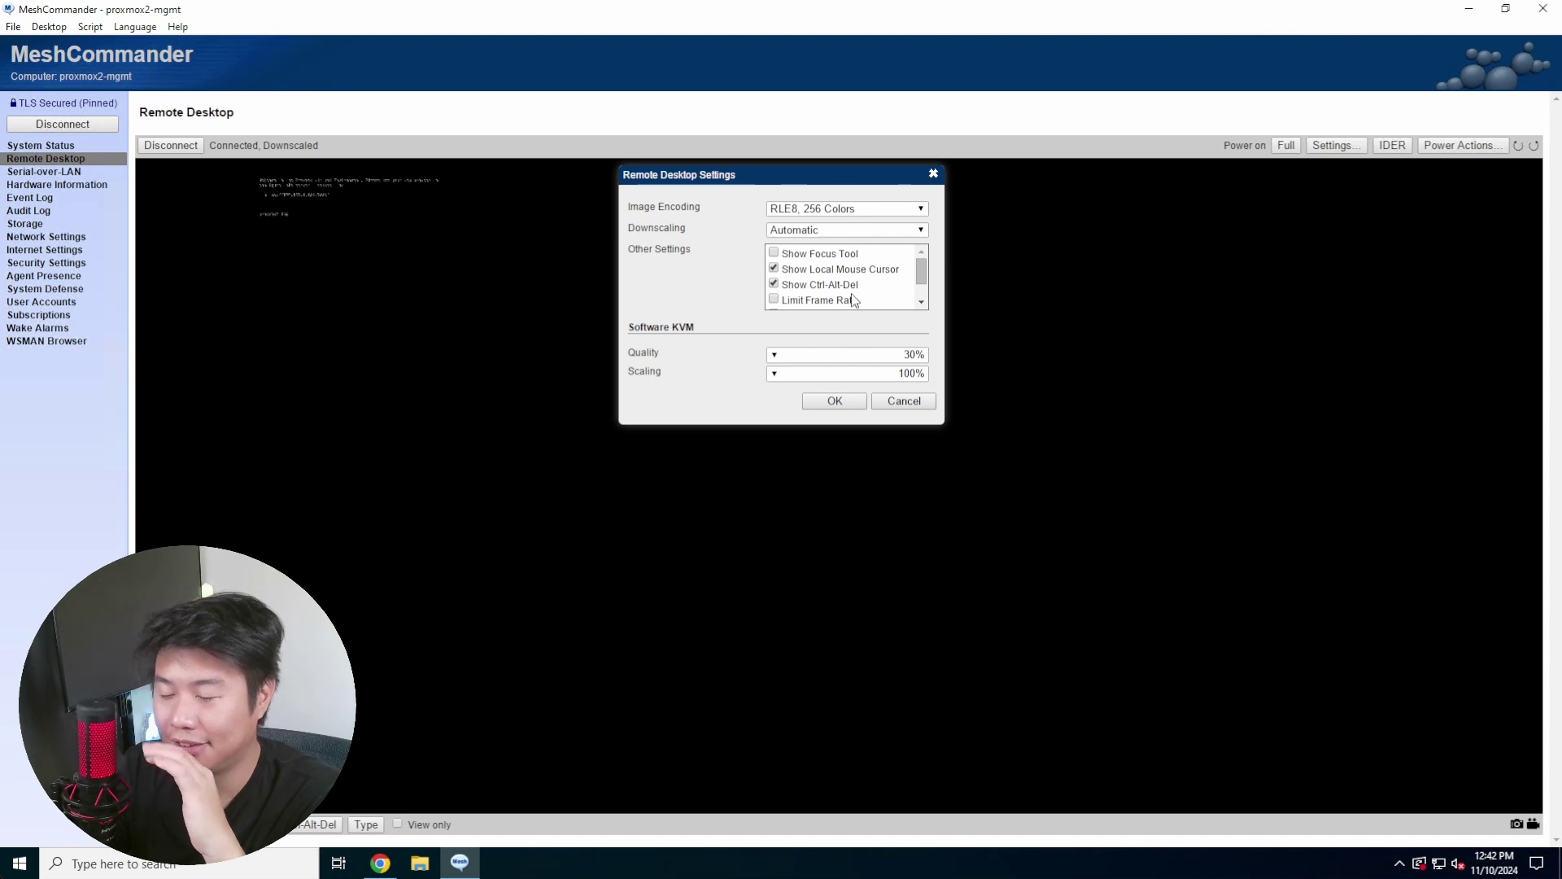
scroll(826, 297, down, 1)
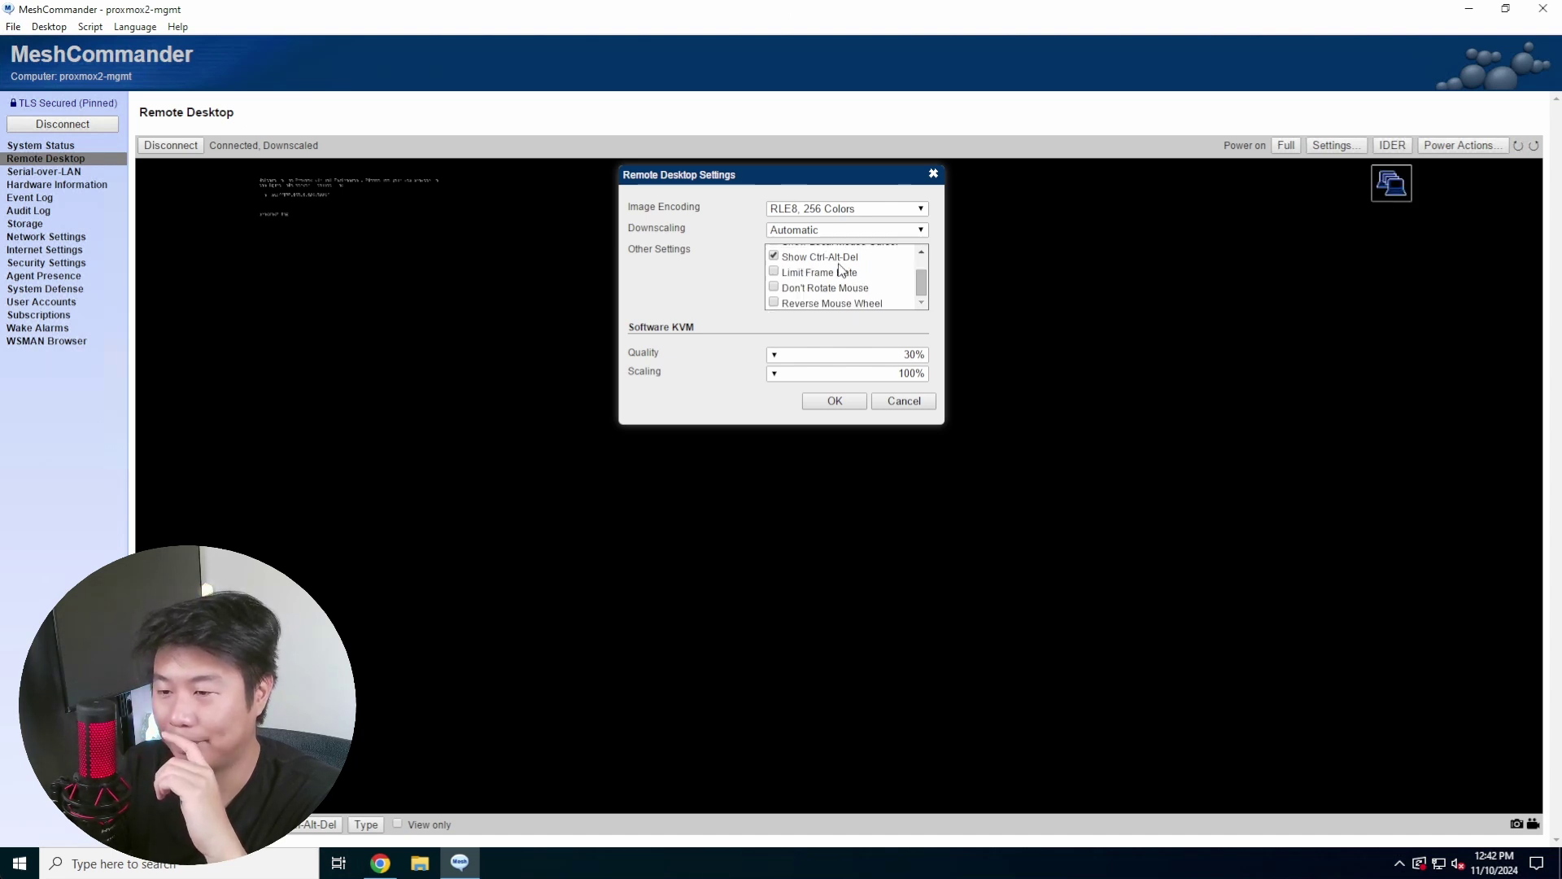
scroll(851, 272, up, 1)
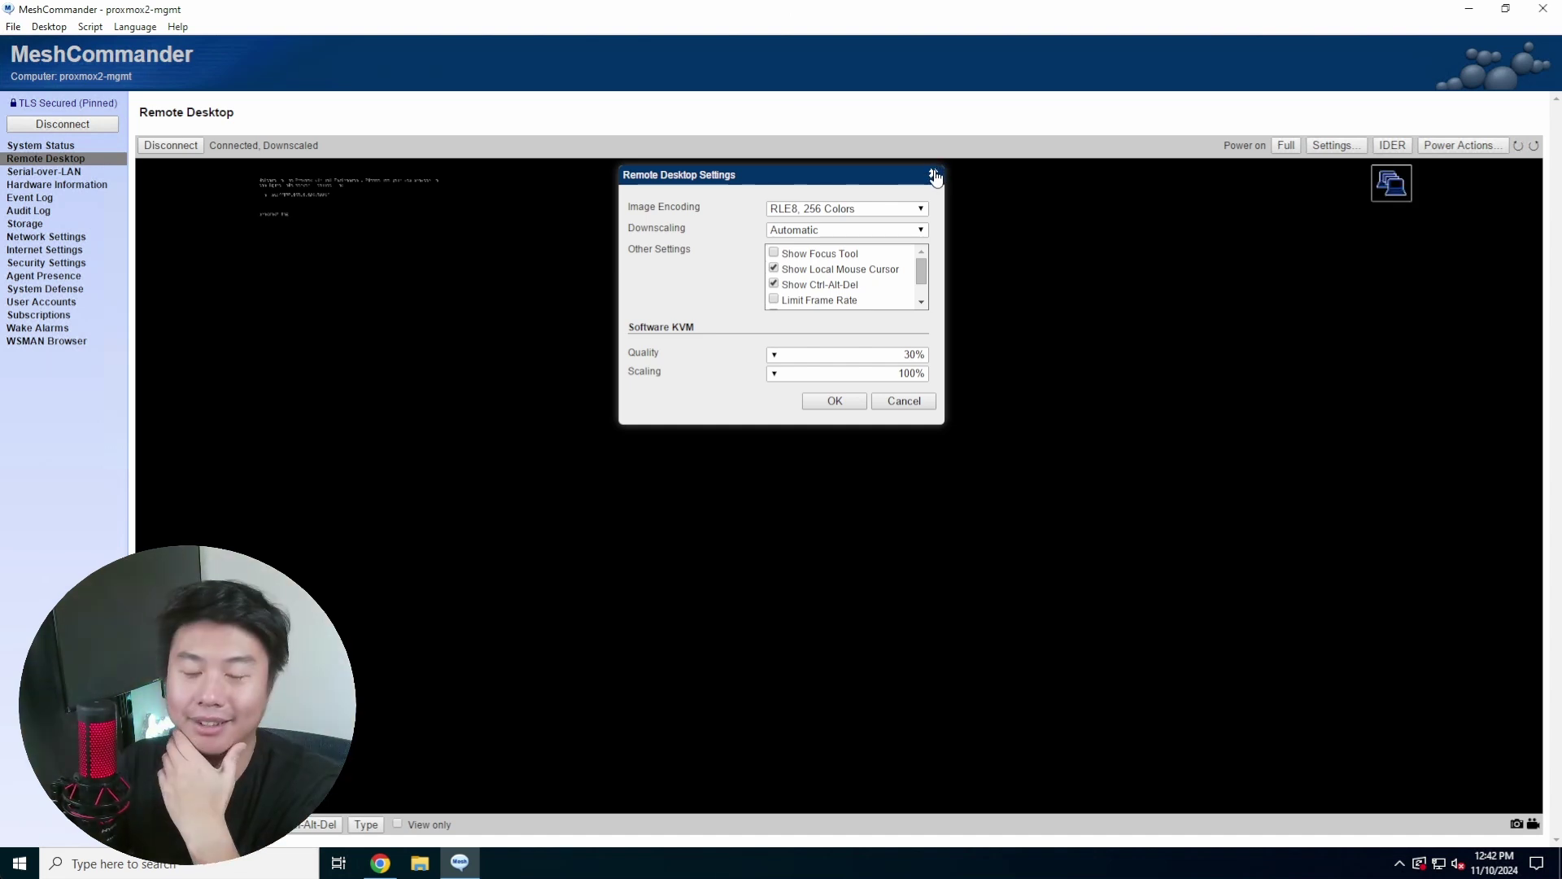
click(889, 230)
click(889, 237)
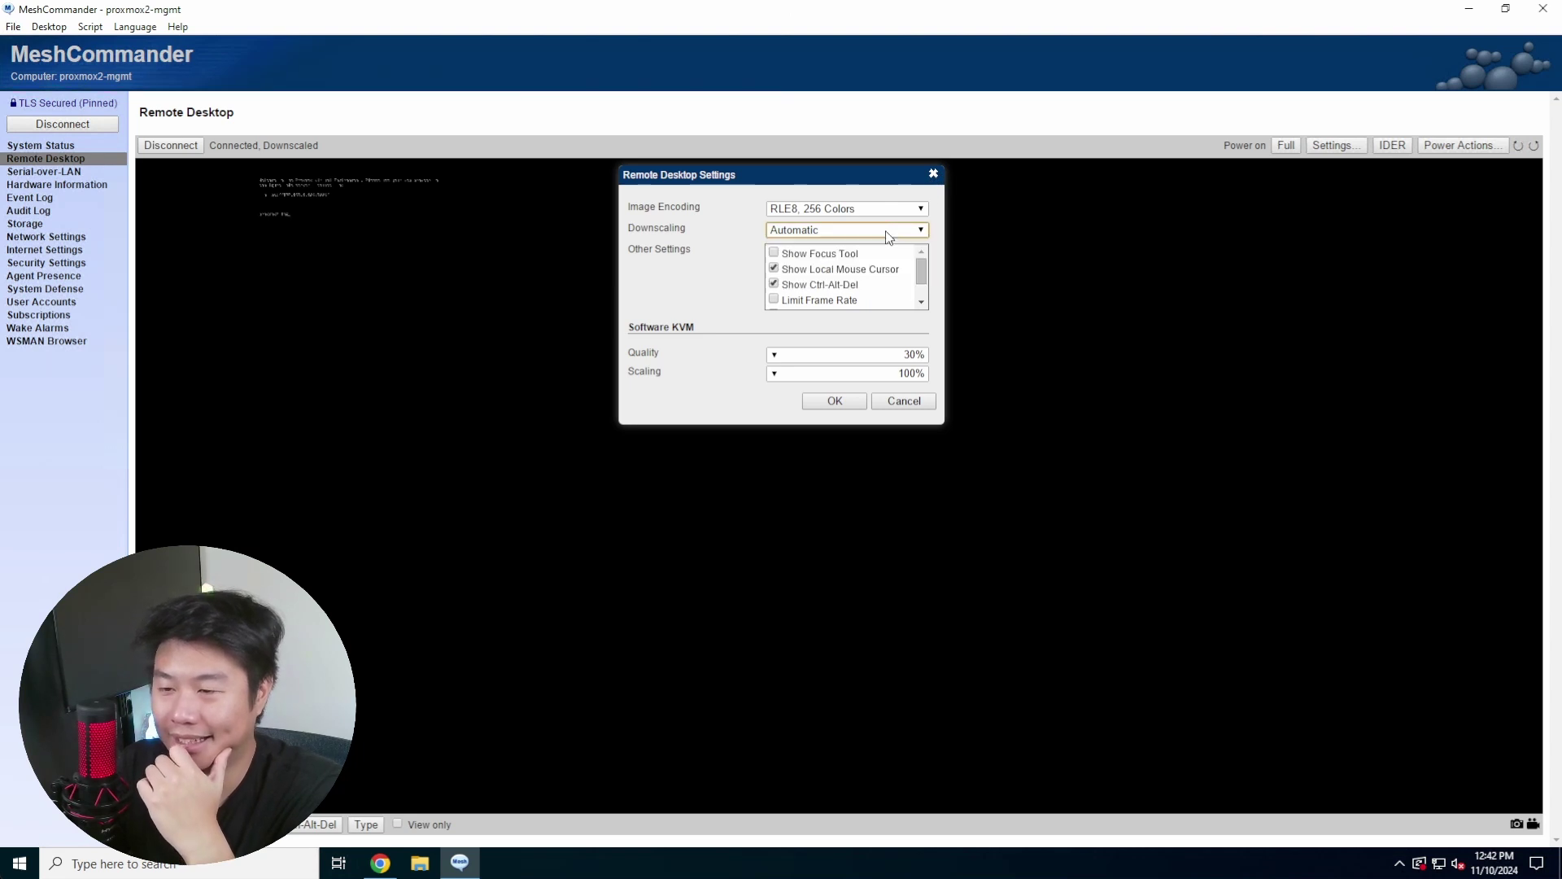
click(936, 171)
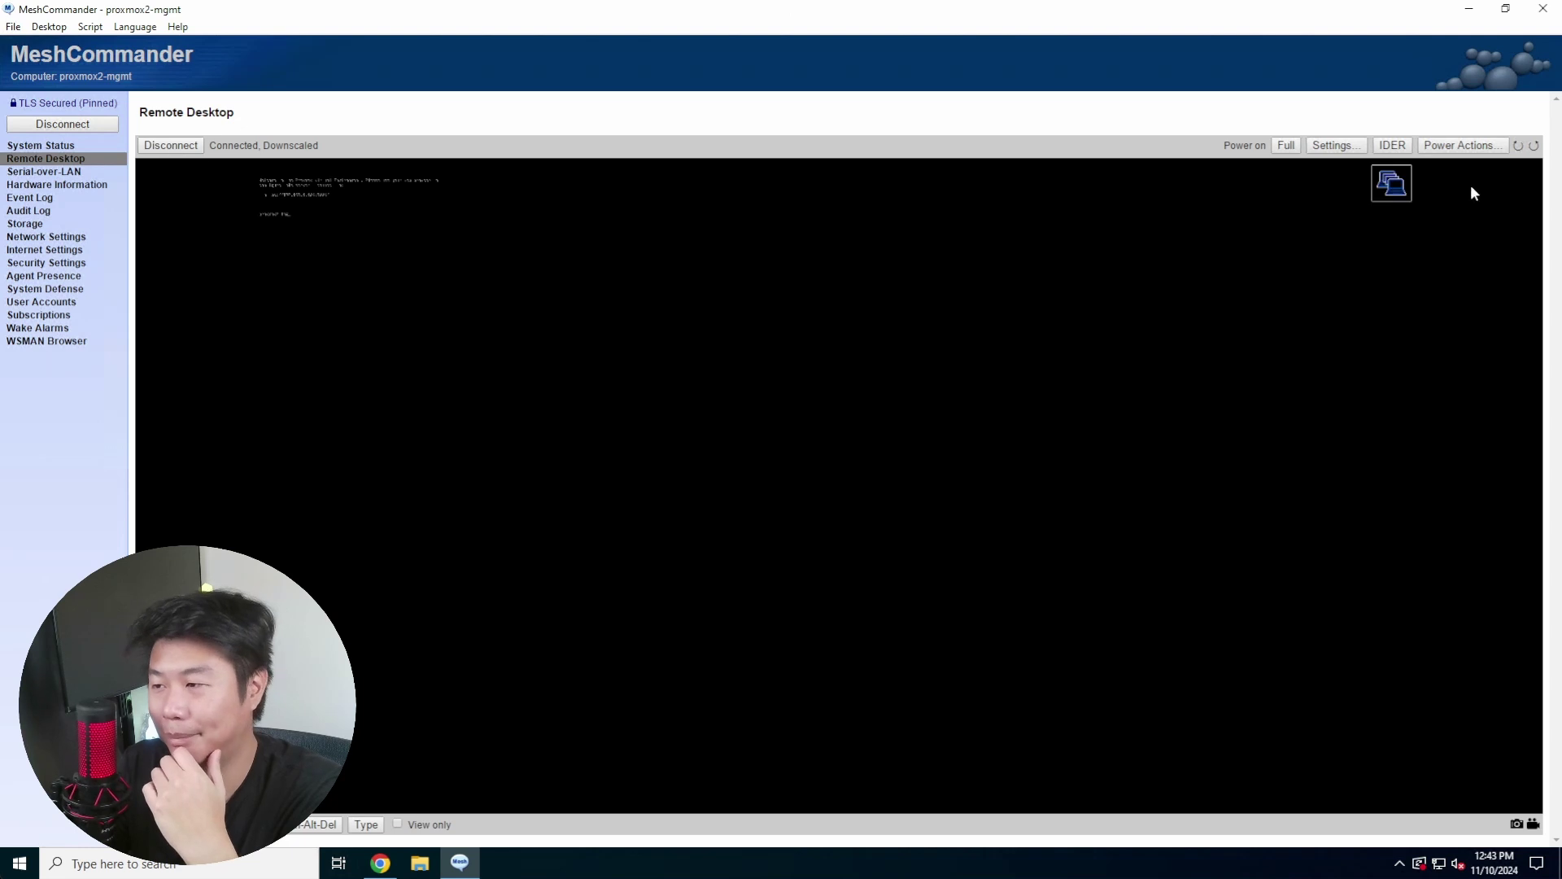
- Send Power down to proxmox2-mgmt through Power Actions, then send Power up to restart it
click(1448, 146)
click(841, 207)
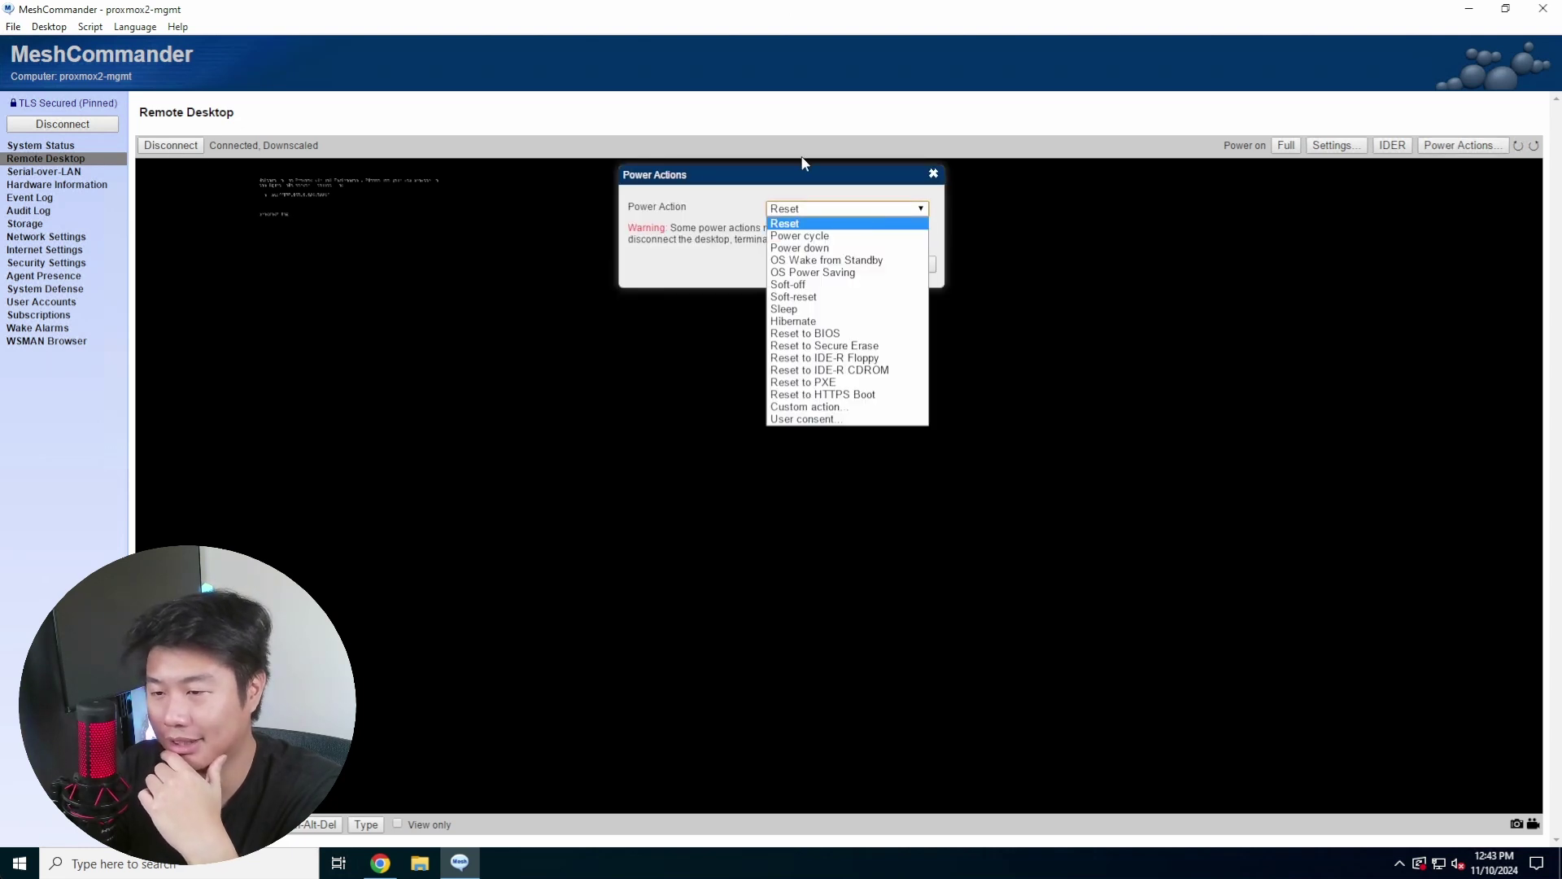
click(818, 209)
click(828, 213)
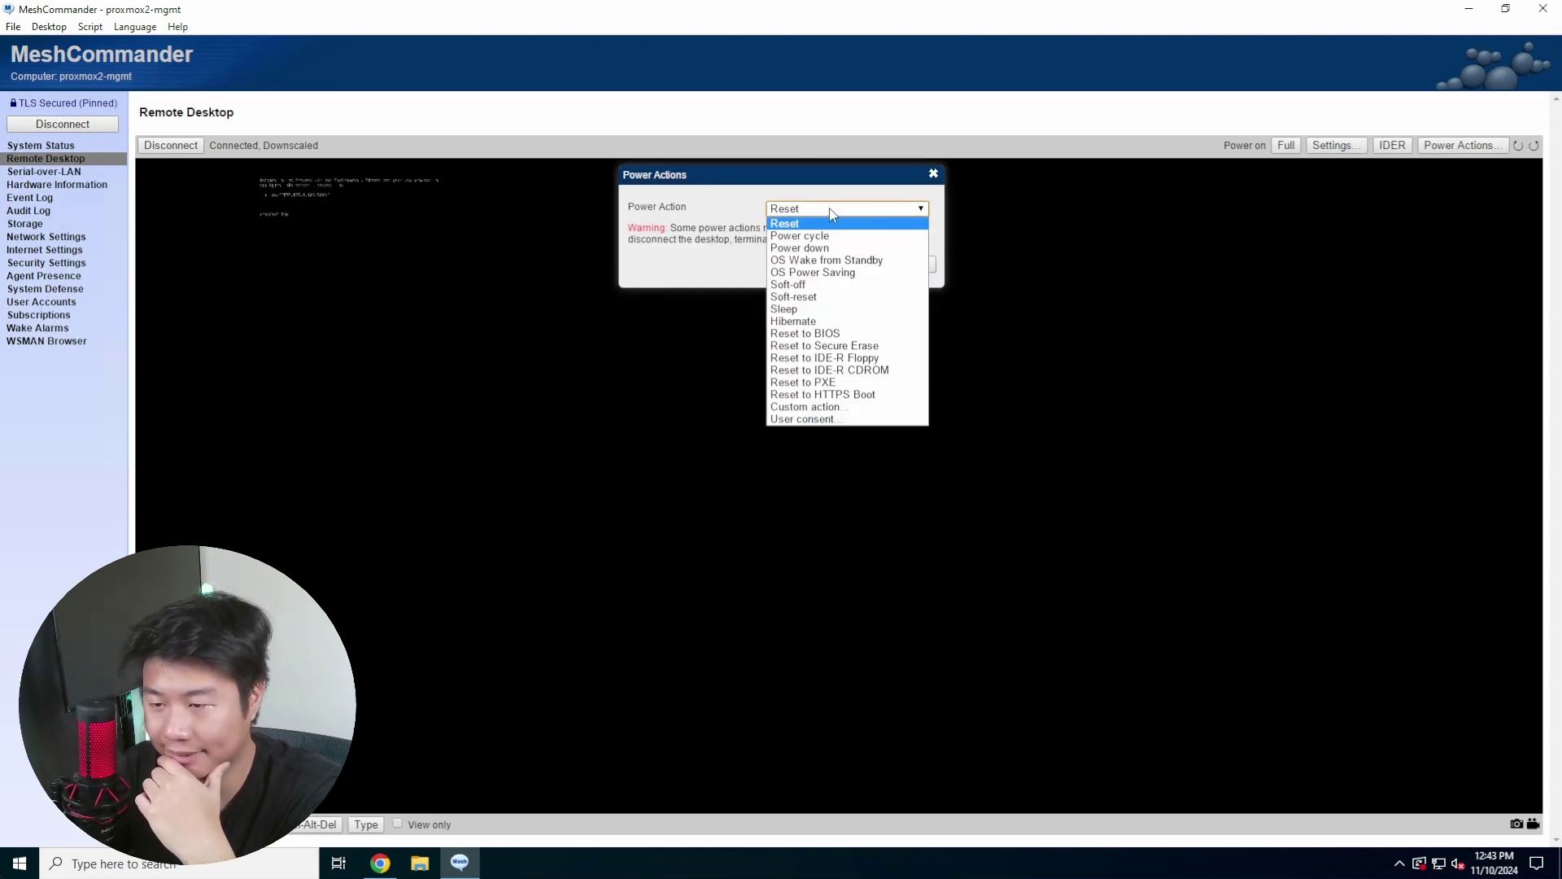
click(843, 247)
click(838, 263)
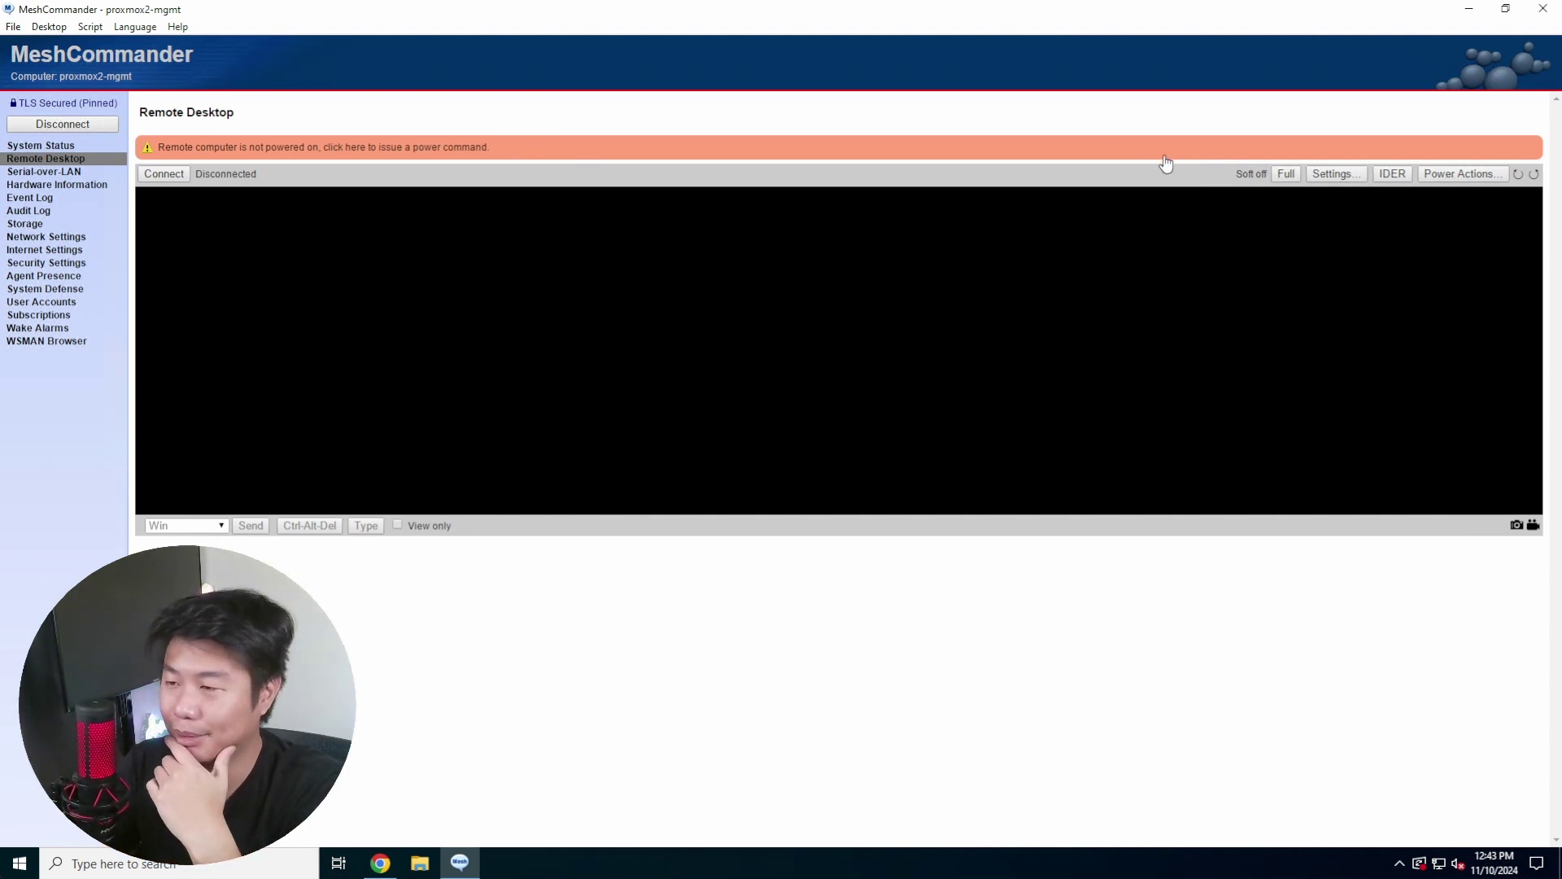
click(467, 149)
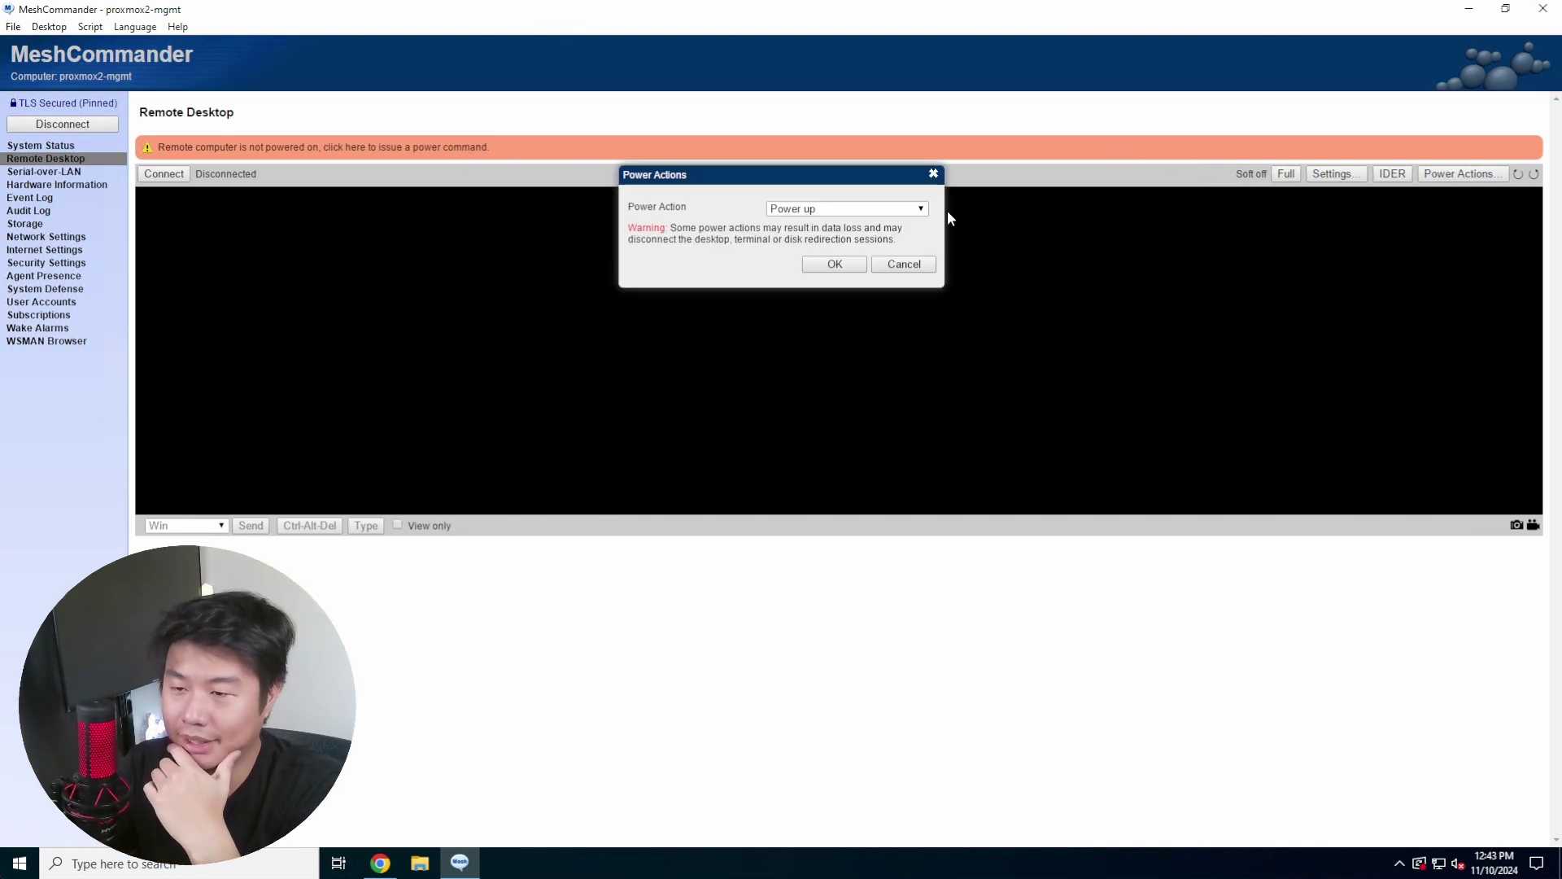
click(835, 265)
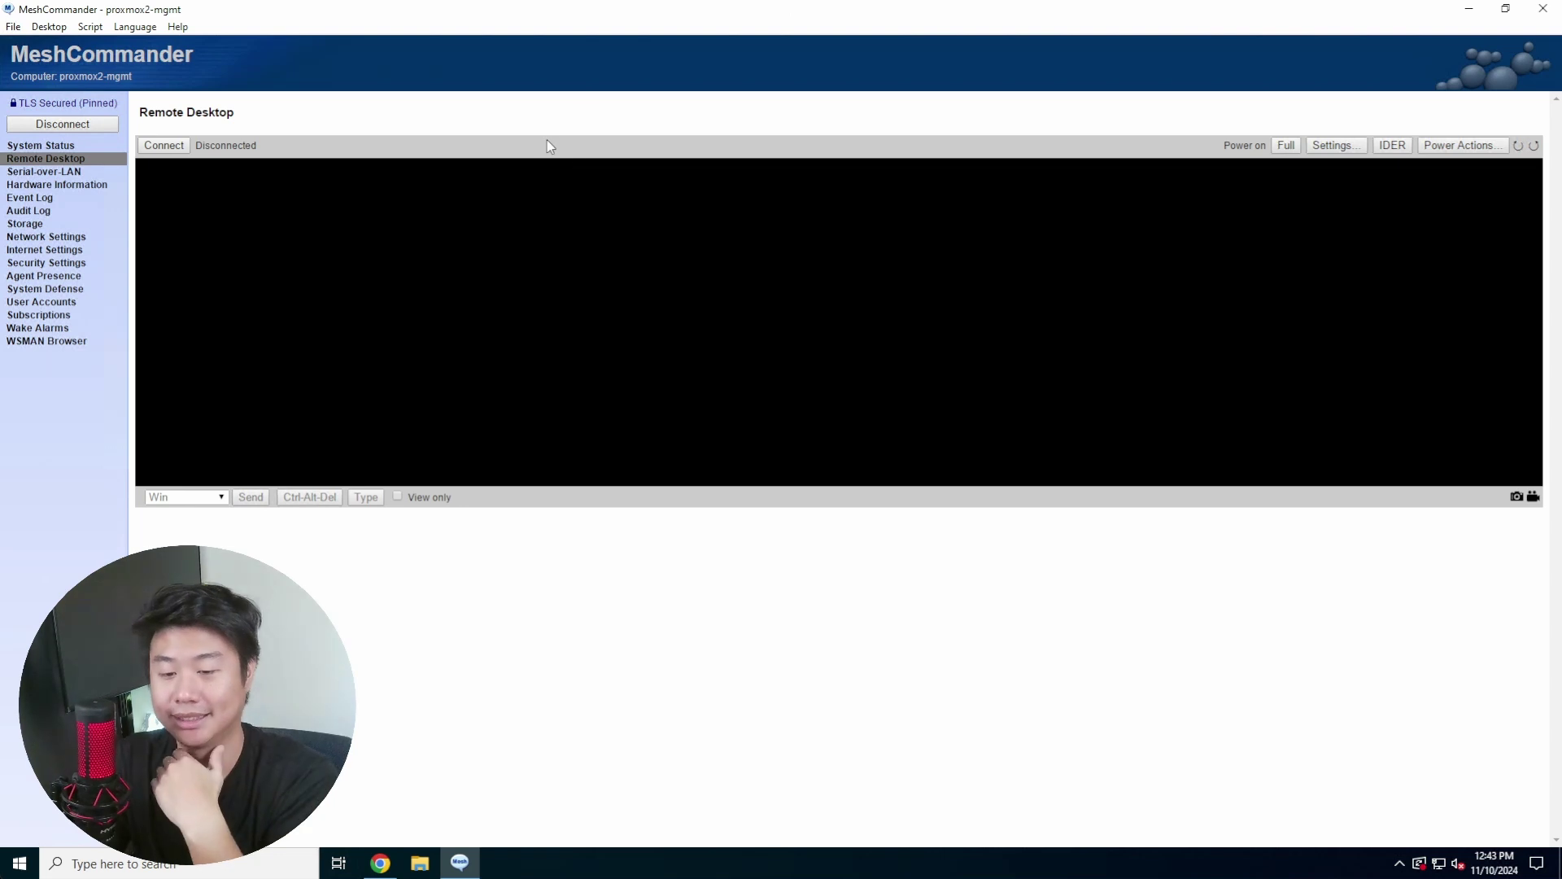
- Reconnect the Remote Desktop session to the restarted proxmox2-mgmt
click(163, 146)
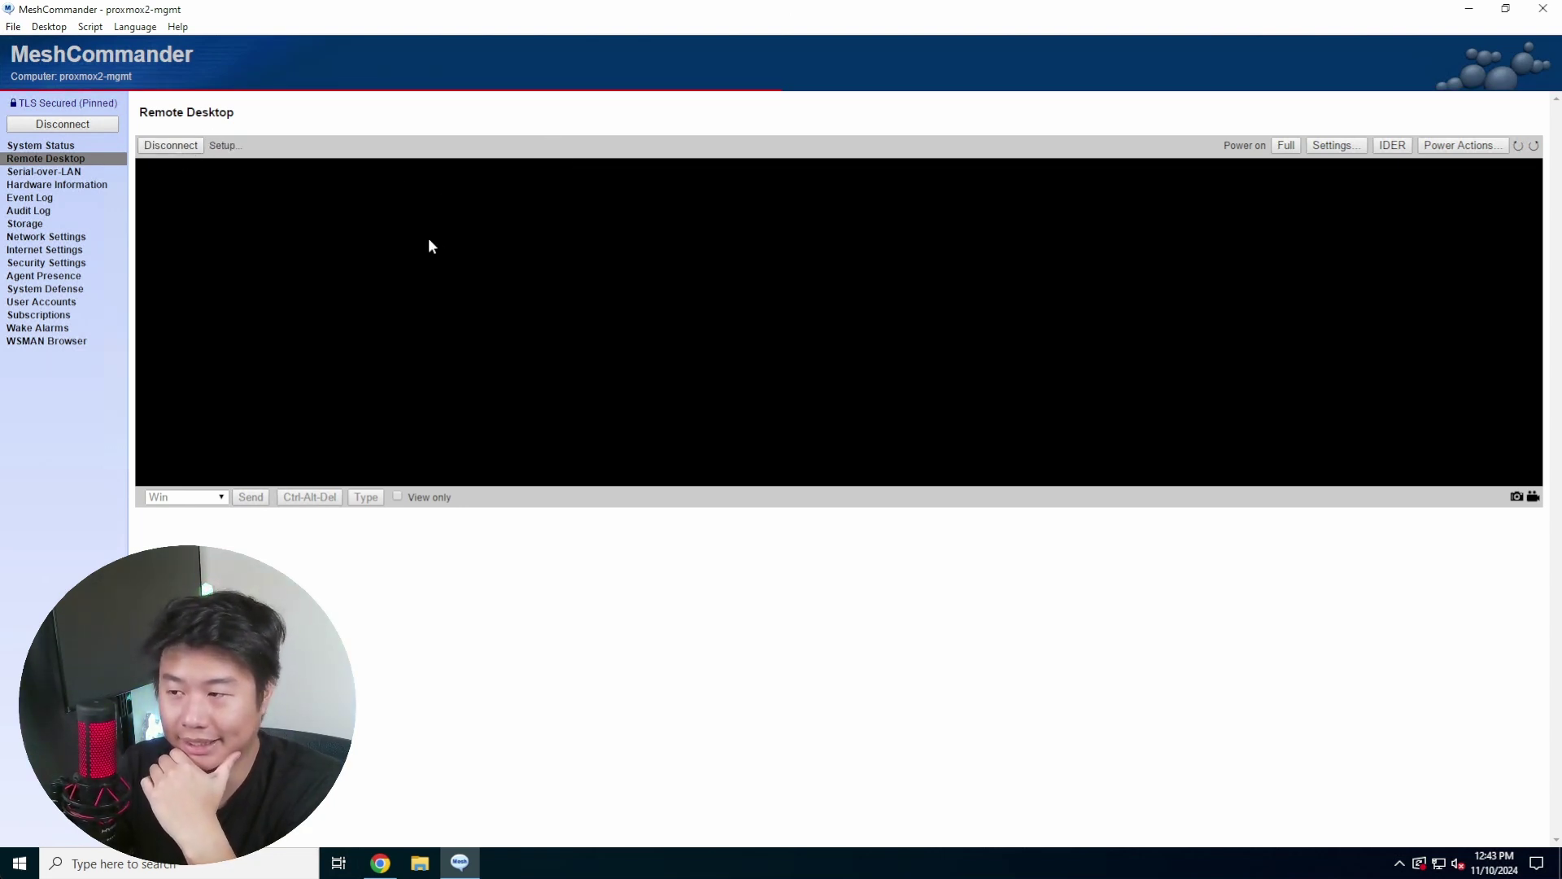